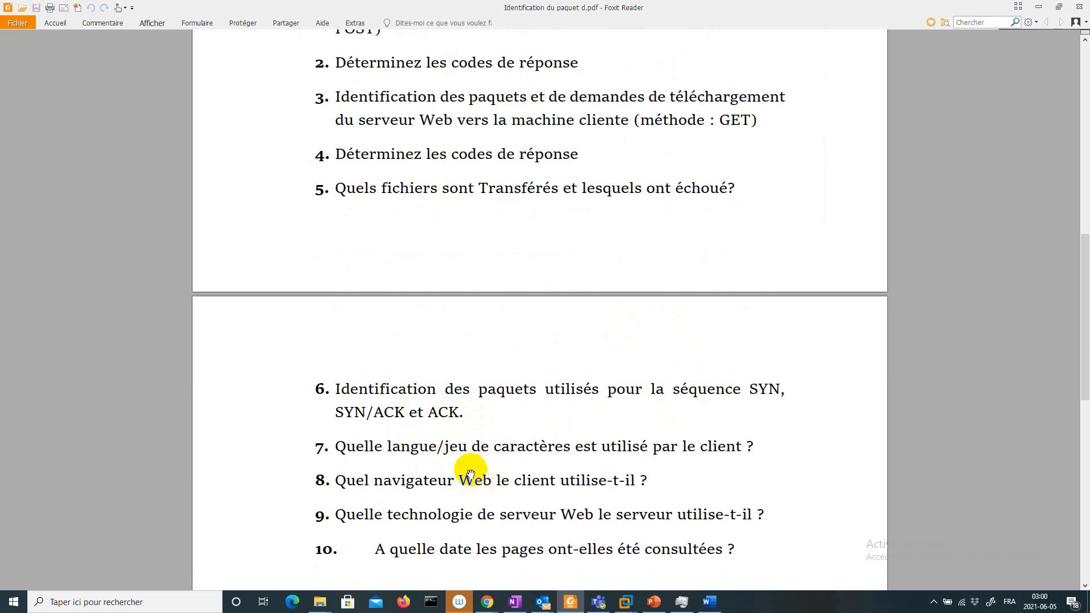
# Step: Review the test.com network diagram in the lab document and switch to the Client virtual machine in VMware Workstation
pyautogui.scroll(10, 471, 474)
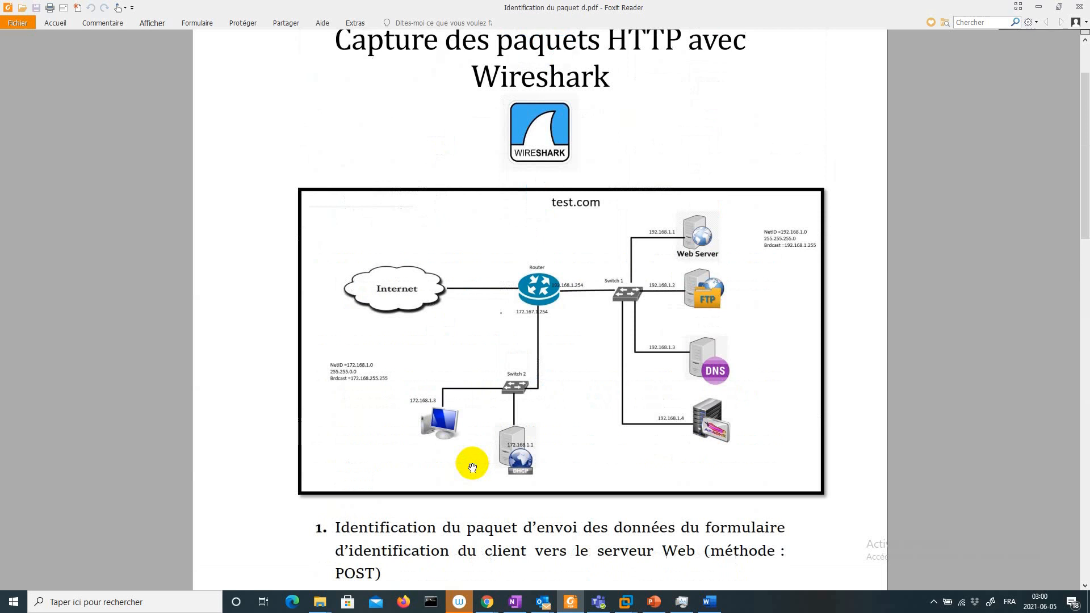
pyautogui.scroll(2, 472, 467)
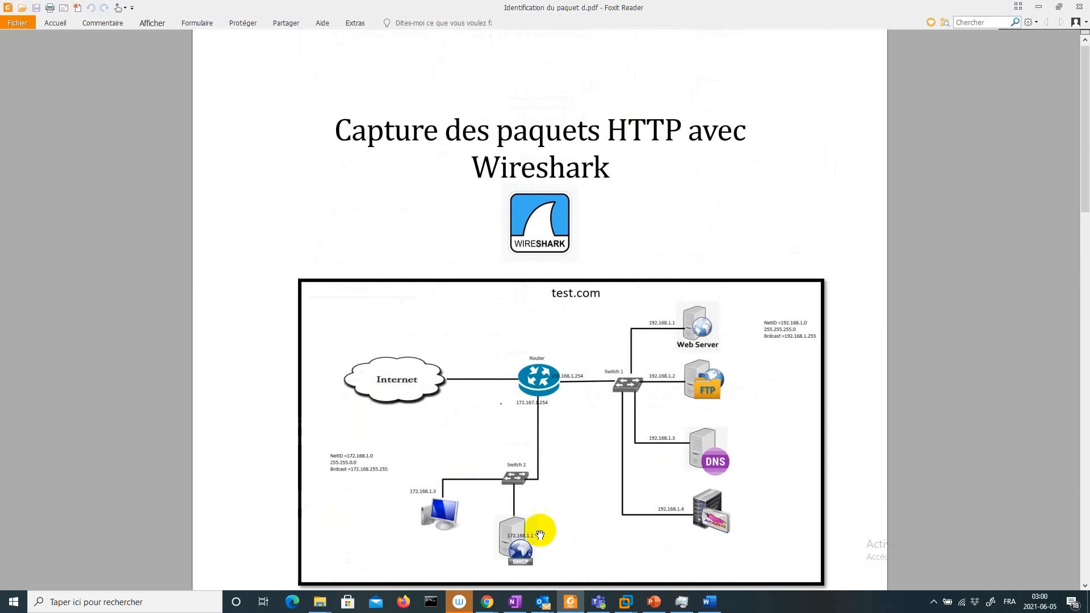
pyautogui.click(625, 603)
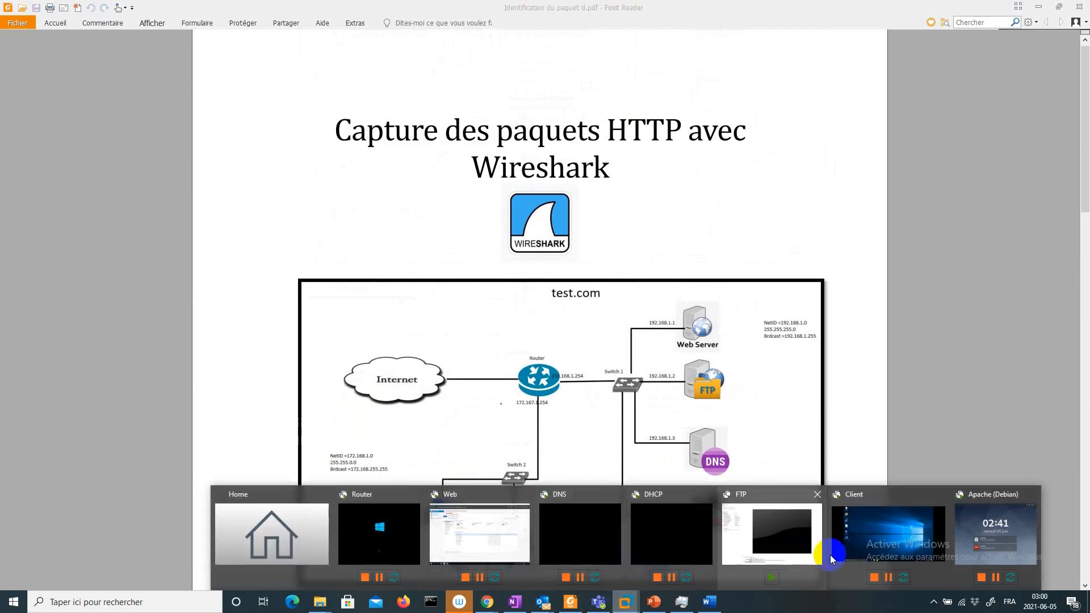
pyautogui.click(856, 543)
pyautogui.click(537, 304)
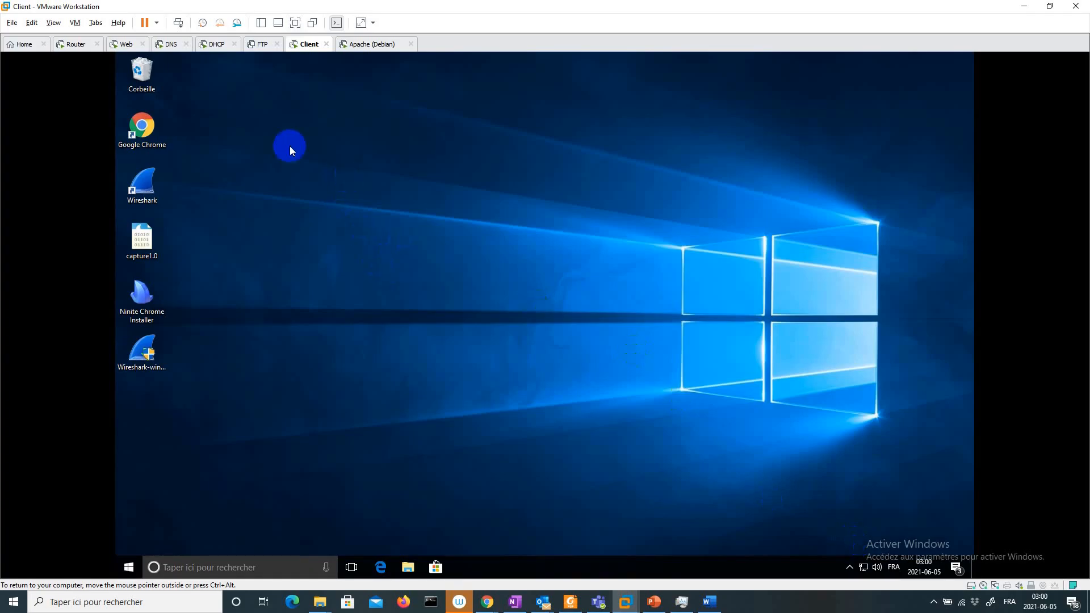
pyautogui.click(304, 48)
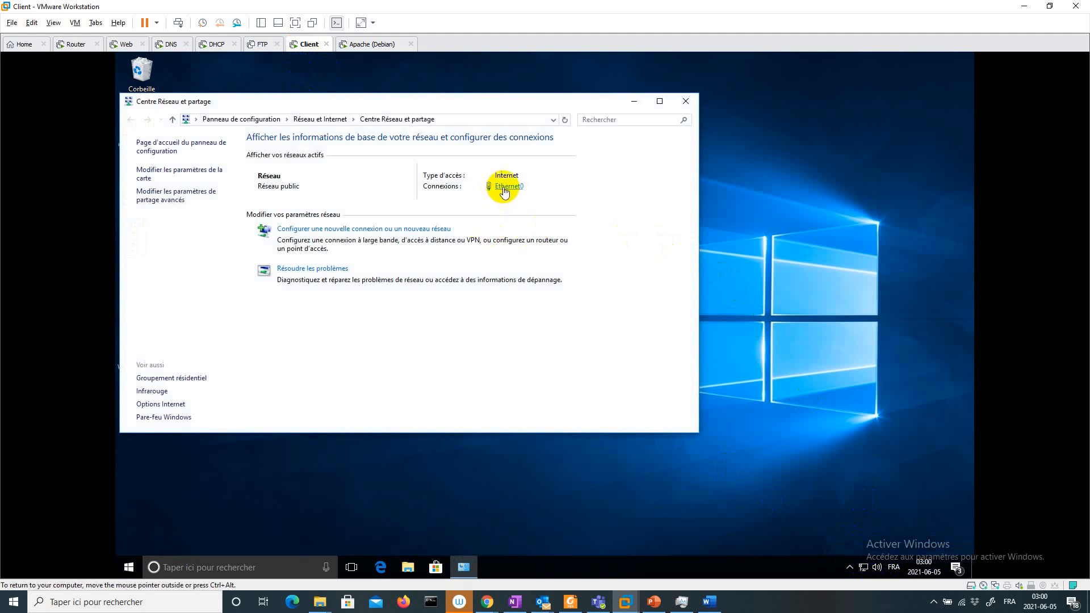
# Step: Check the client's IPv4 address in the Ethernet0 connection details and close the details
pyautogui.click(503, 187)
pyautogui.click(477, 302)
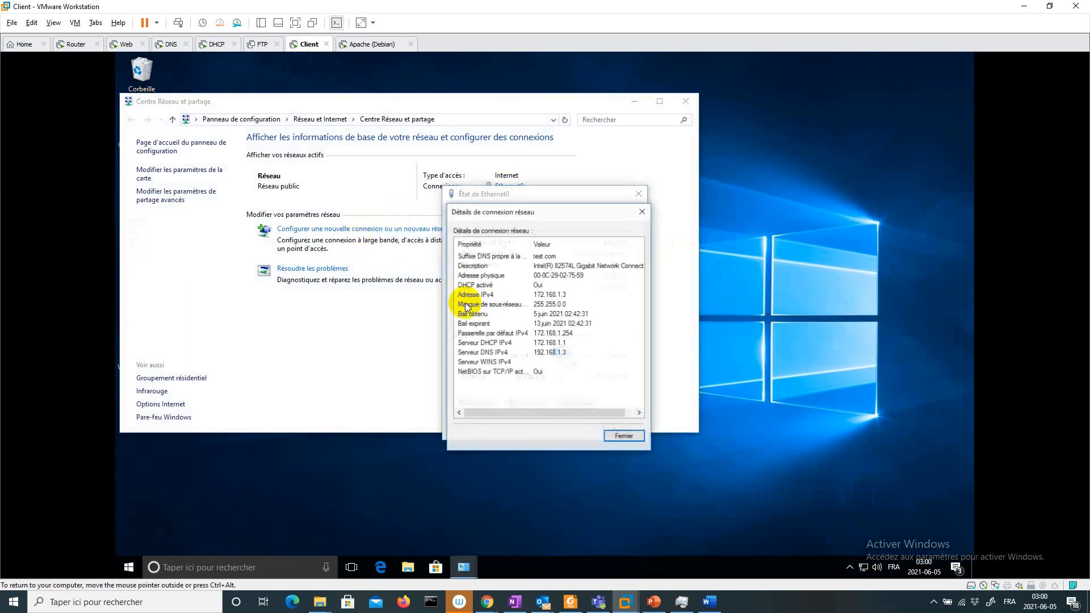
pyautogui.click(554, 295)
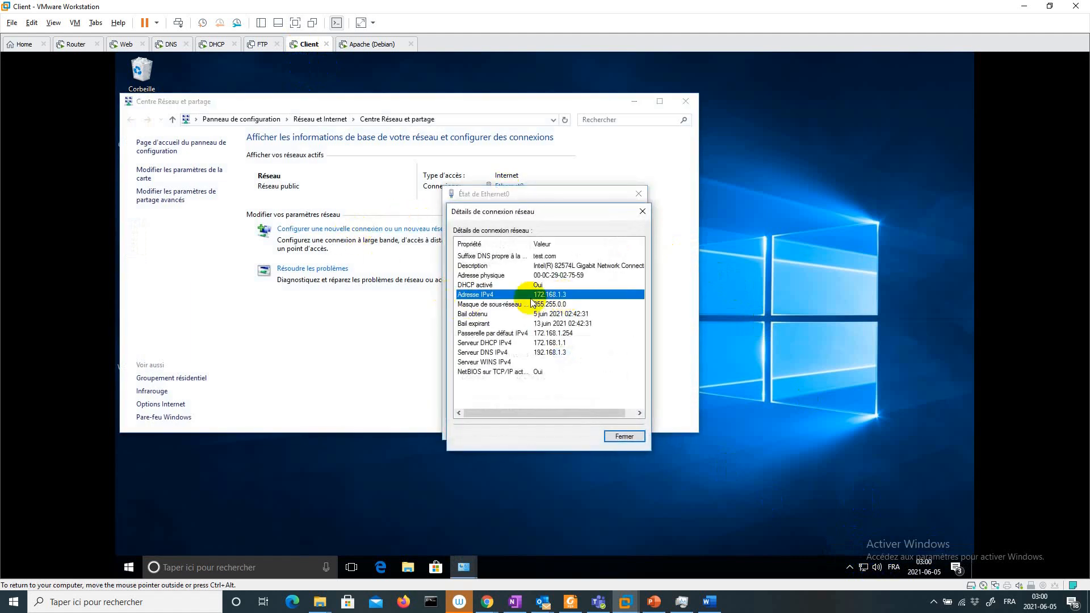
pyautogui.click(624, 442)
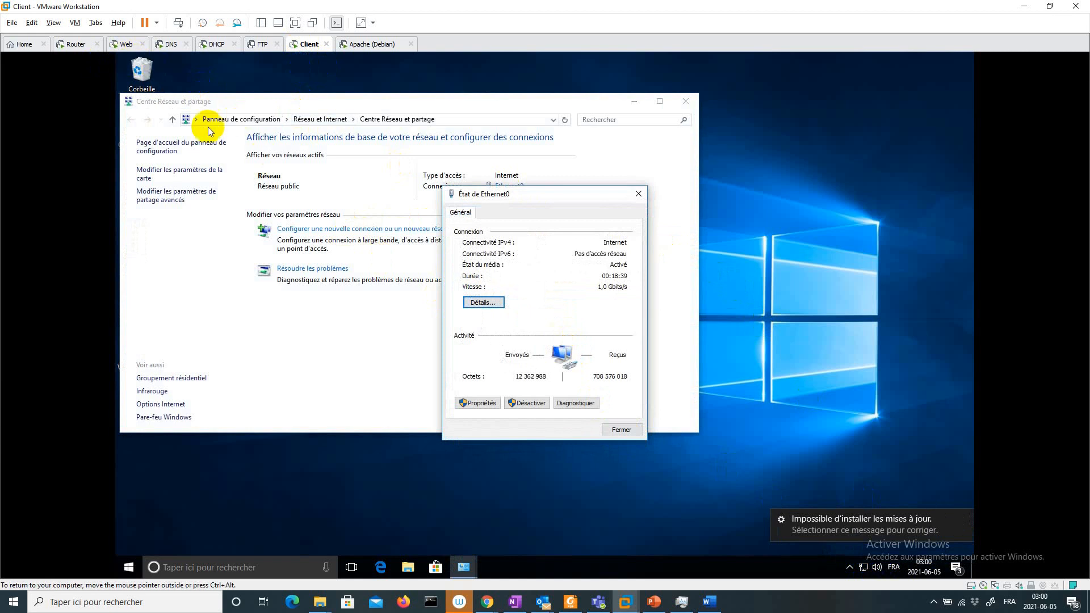
# Step: On the Web virtual machine, clear the windows covering Server Manager and check the IIS server's address and local server properties
pyautogui.click(123, 44)
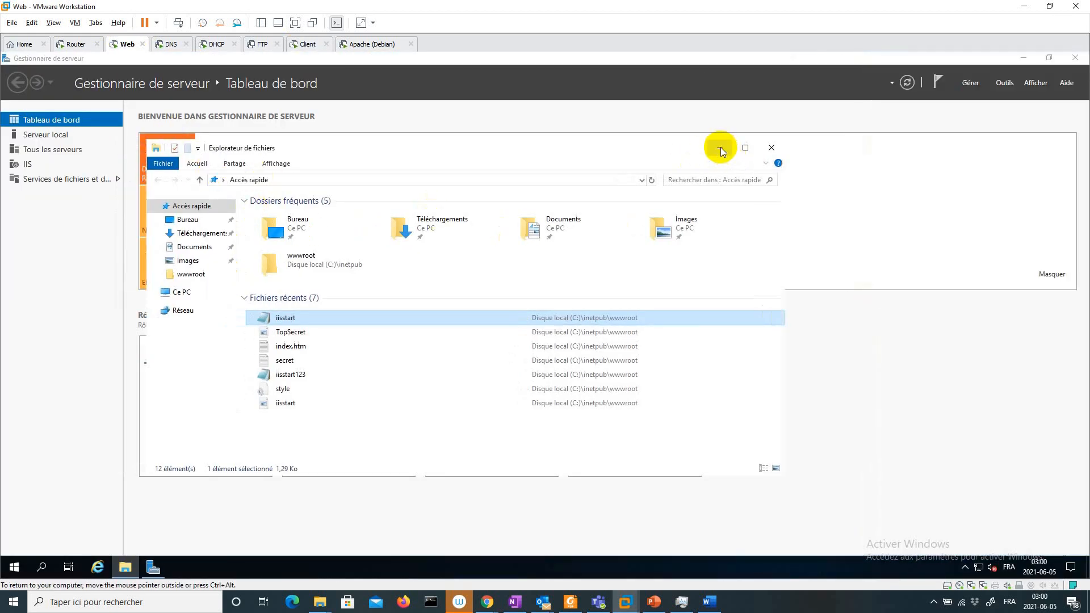
pyautogui.click(720, 148)
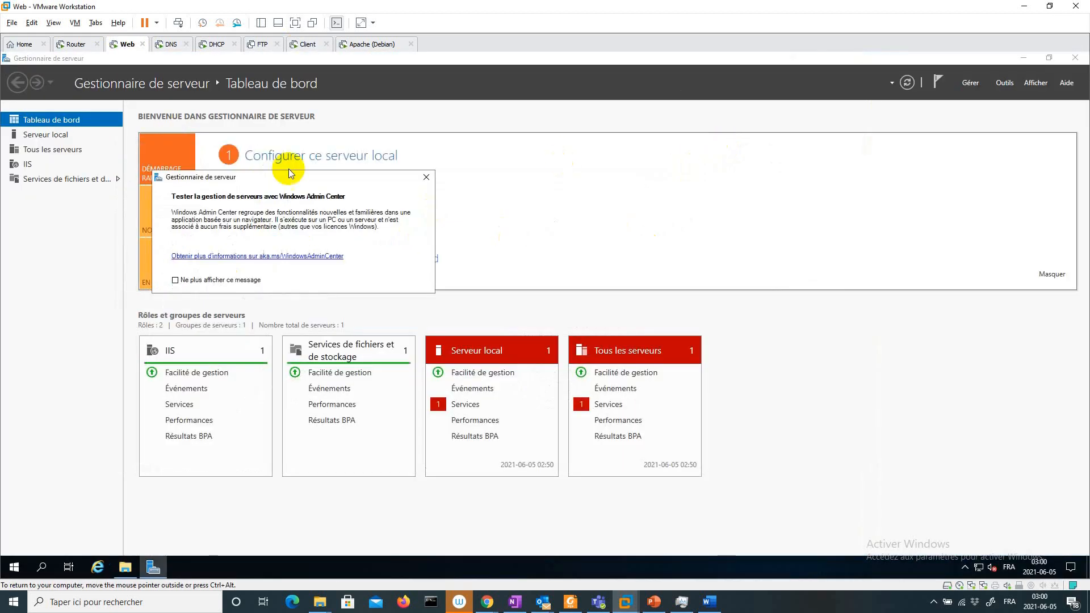
pyautogui.click(44, 150)
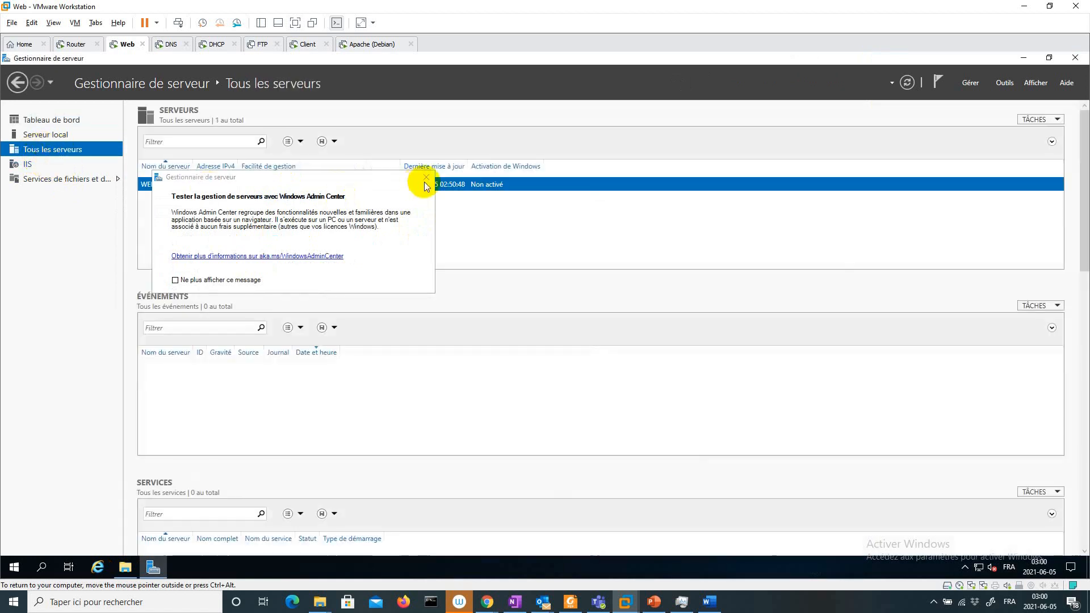
pyautogui.click(426, 178)
pyautogui.click(30, 165)
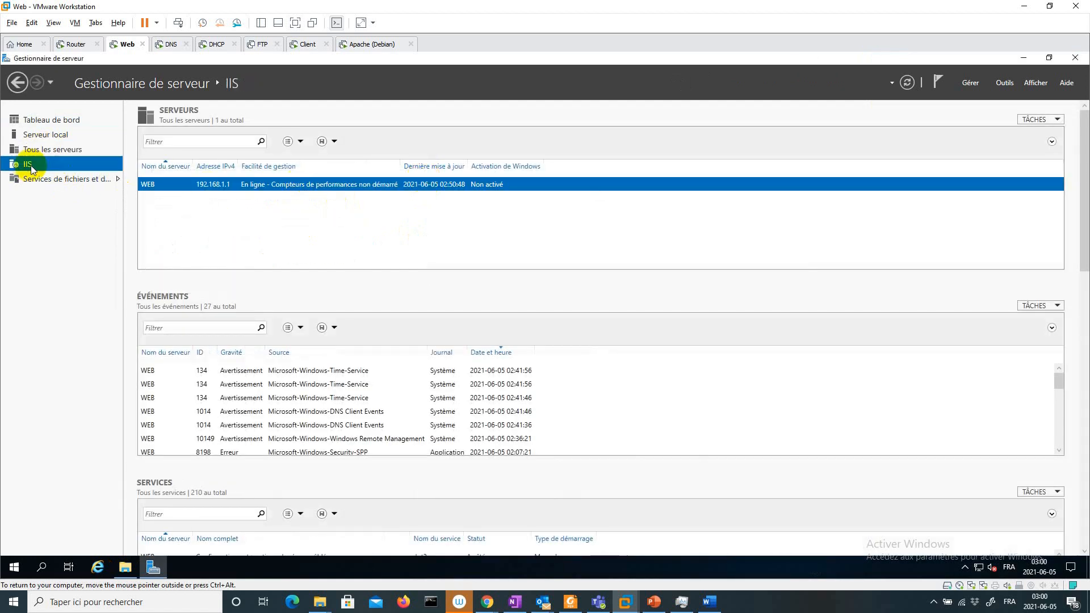
pyautogui.click(62, 137)
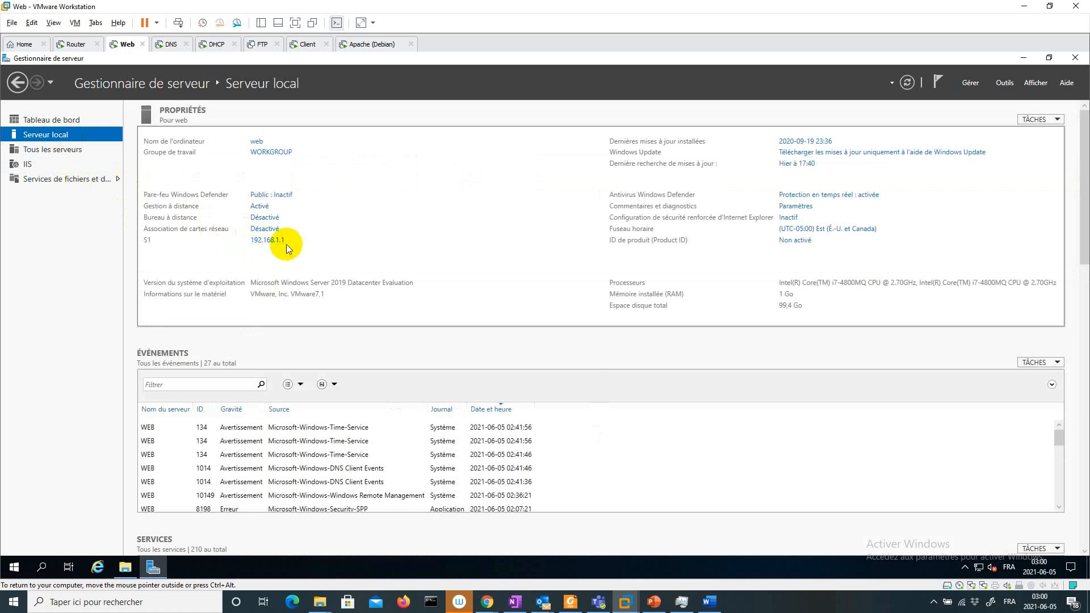
# Step: Return to the Client virtual machine, close the Ethernet0 status and move the network window clear of the desktop shortcuts
pyautogui.click(306, 44)
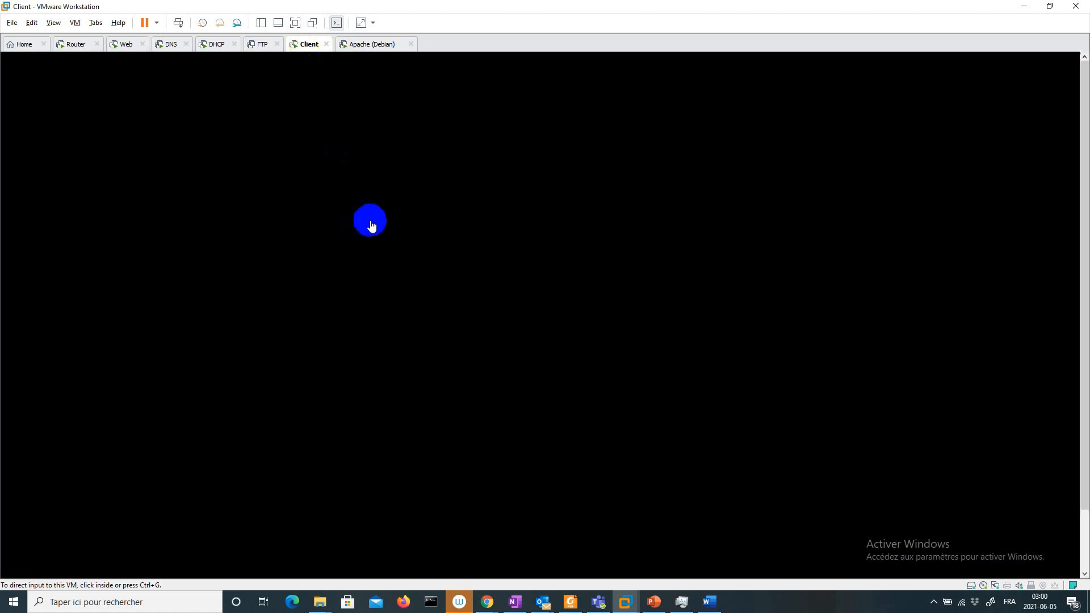
pyautogui.click(372, 226)
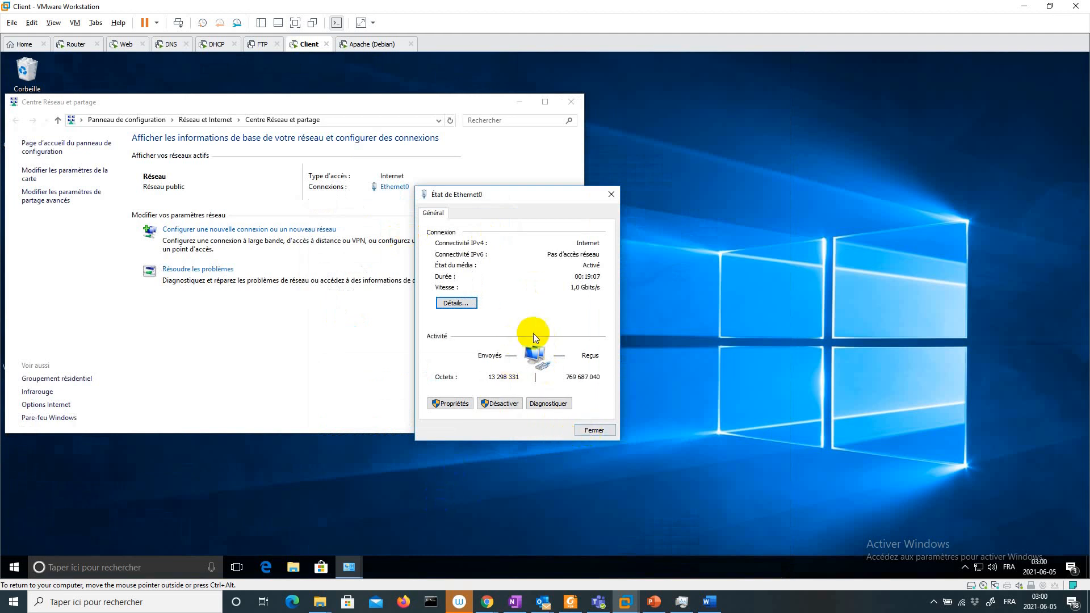
pyautogui.click(591, 430)
pyautogui.moveTo(396, 101); pyautogui.dragTo(684, 104)
# Step: Open Google Chrome on the client and display its full browsing history
pyautogui.click(36, 132)
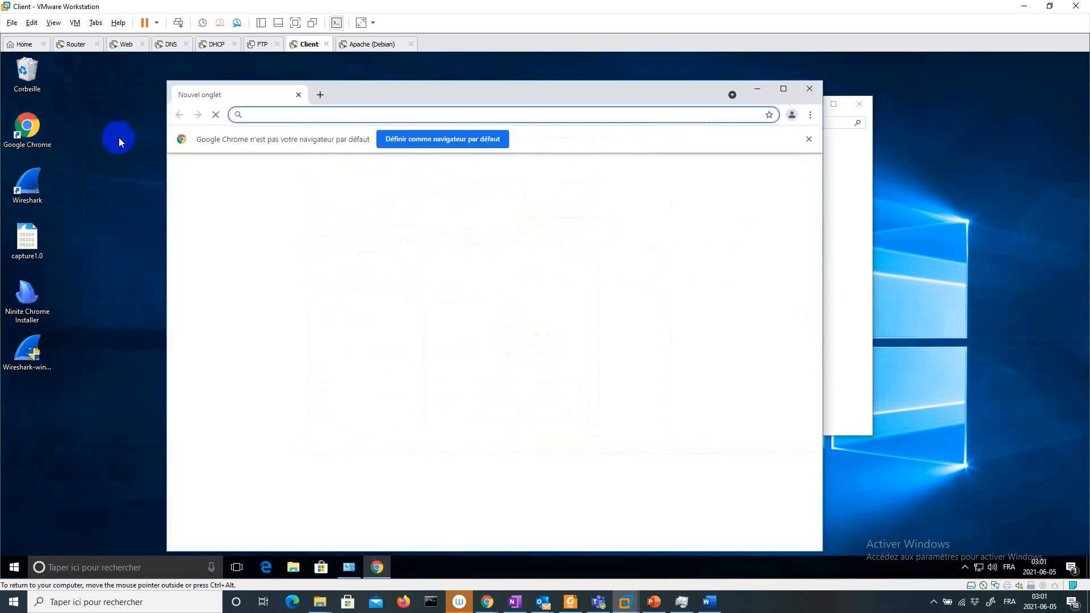
pyautogui.click(811, 116)
pyautogui.moveTo(721, 177)
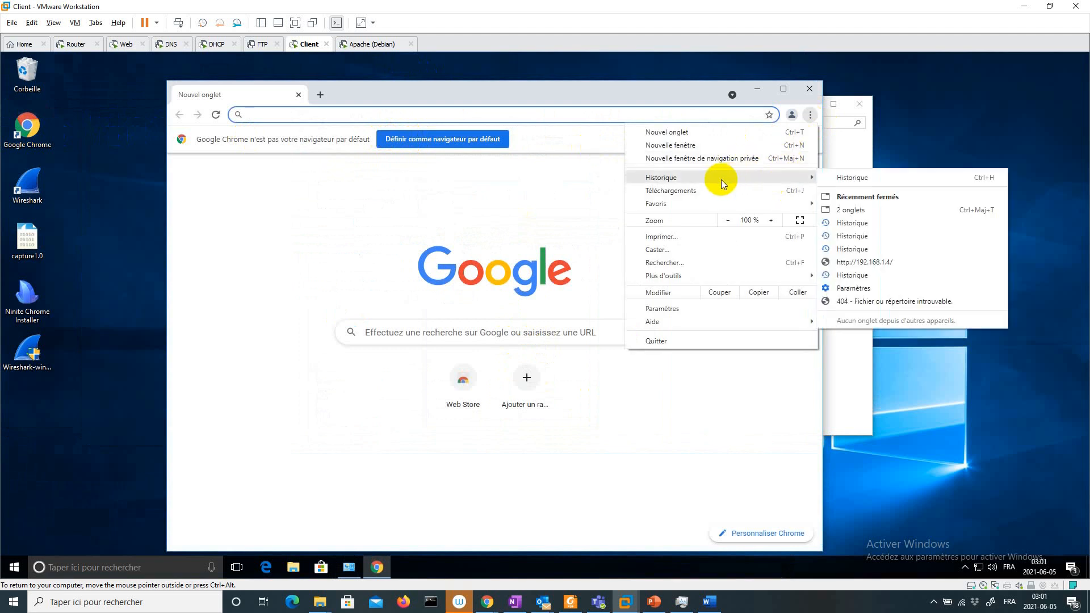
pyautogui.click(865, 177)
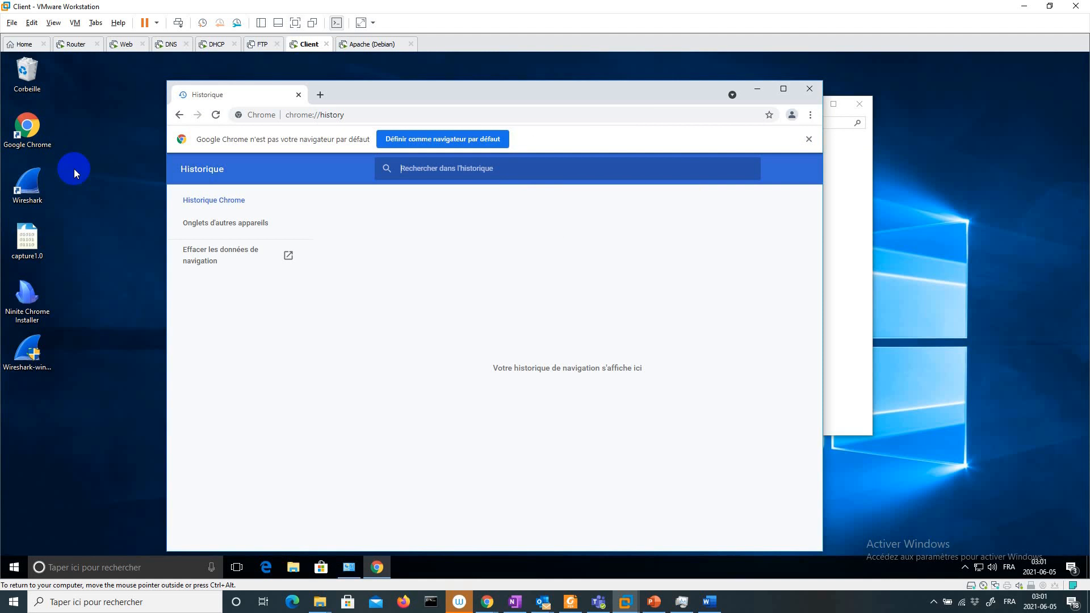
# Step: Launch Wireshark on the client, start a live capture on Ethernet0 and select the first captured packet
pyautogui.doubleClick(33, 195)
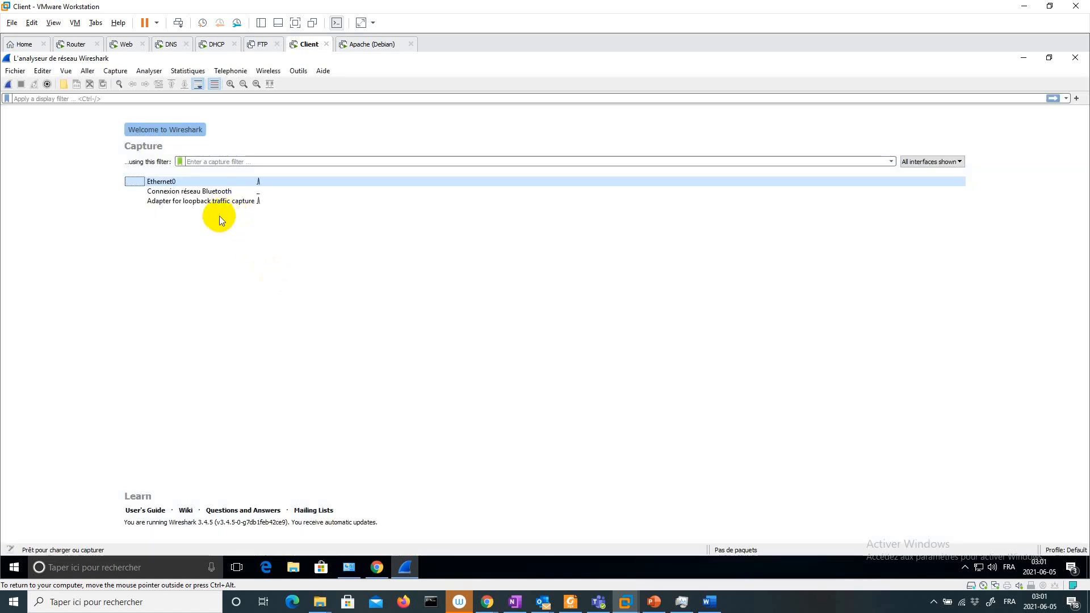
pyautogui.click(163, 184)
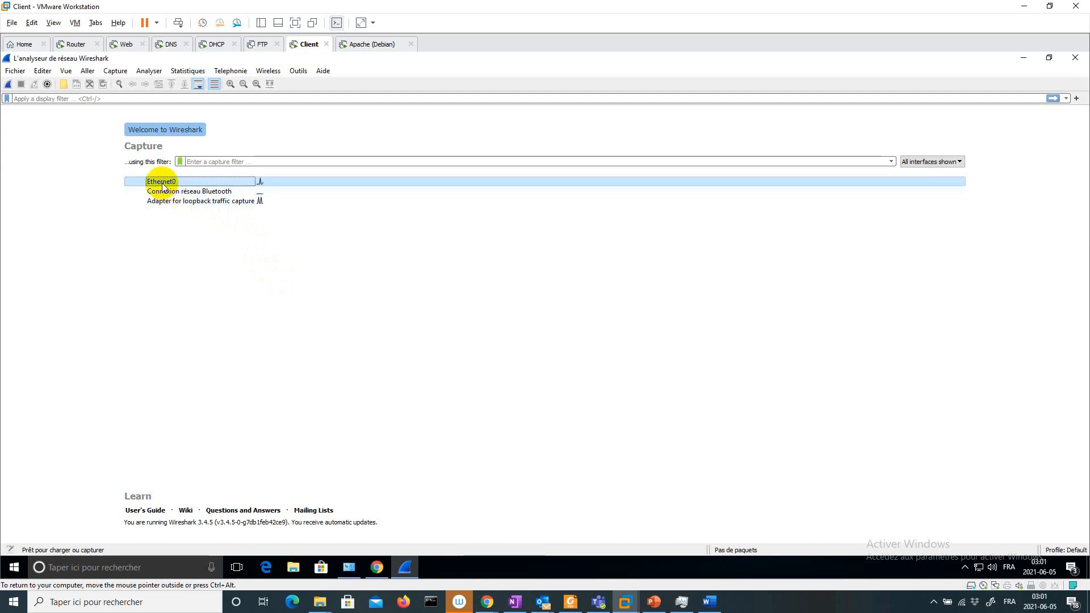
pyautogui.doubleClick(163, 183)
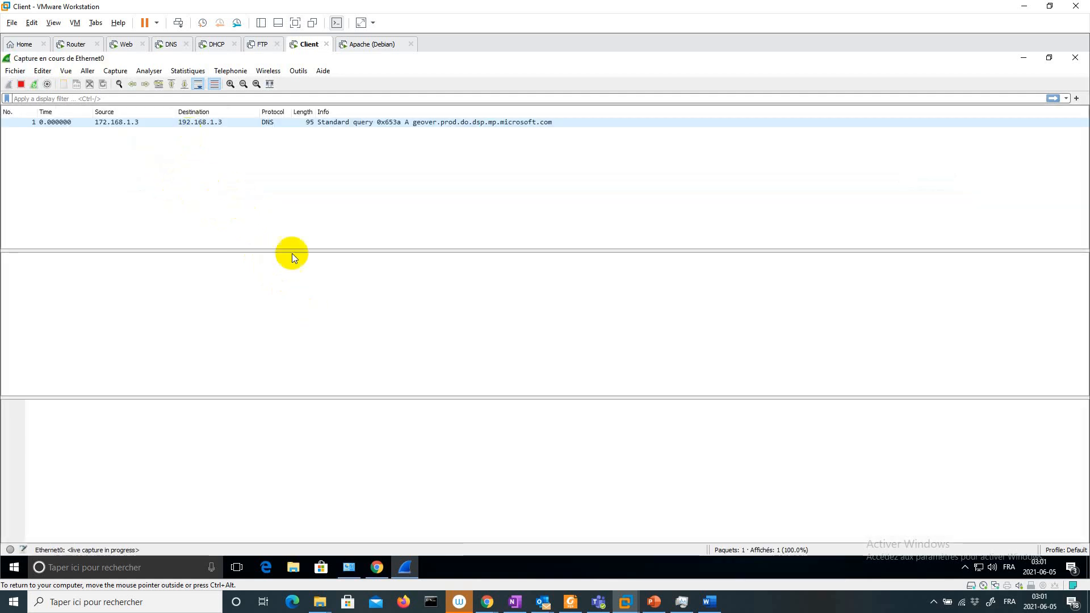
pyautogui.click(251, 122)
pyautogui.click(377, 567)
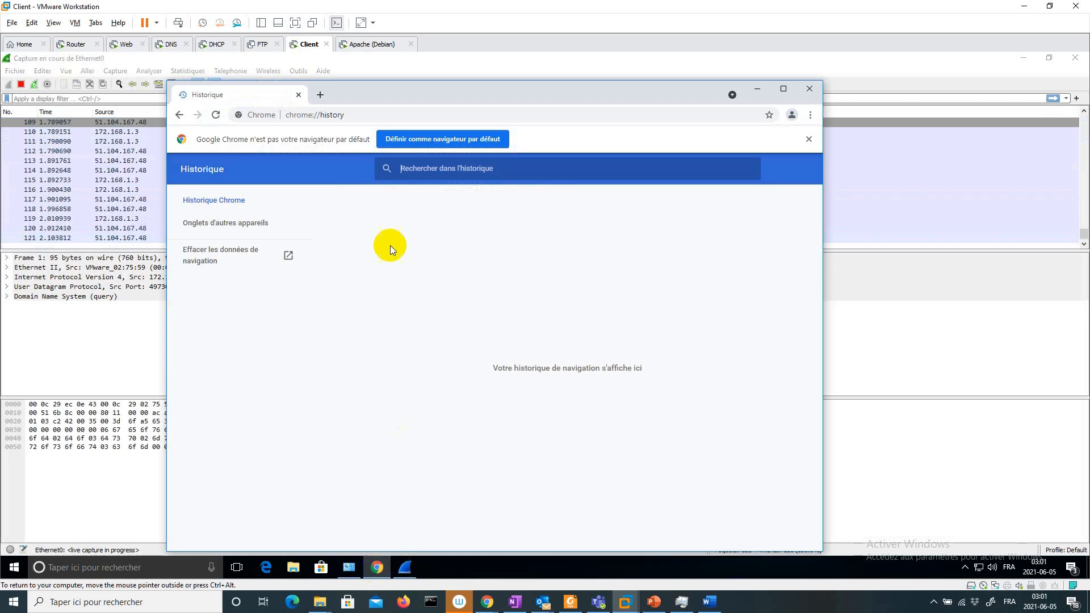
pyautogui.click(343, 114)
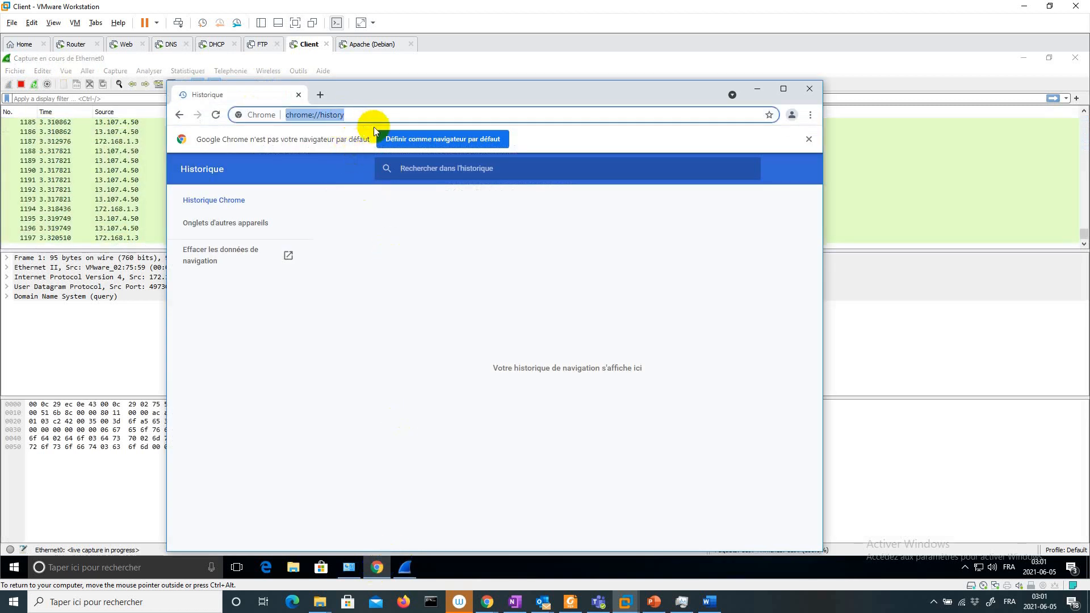
pyautogui.write('www')
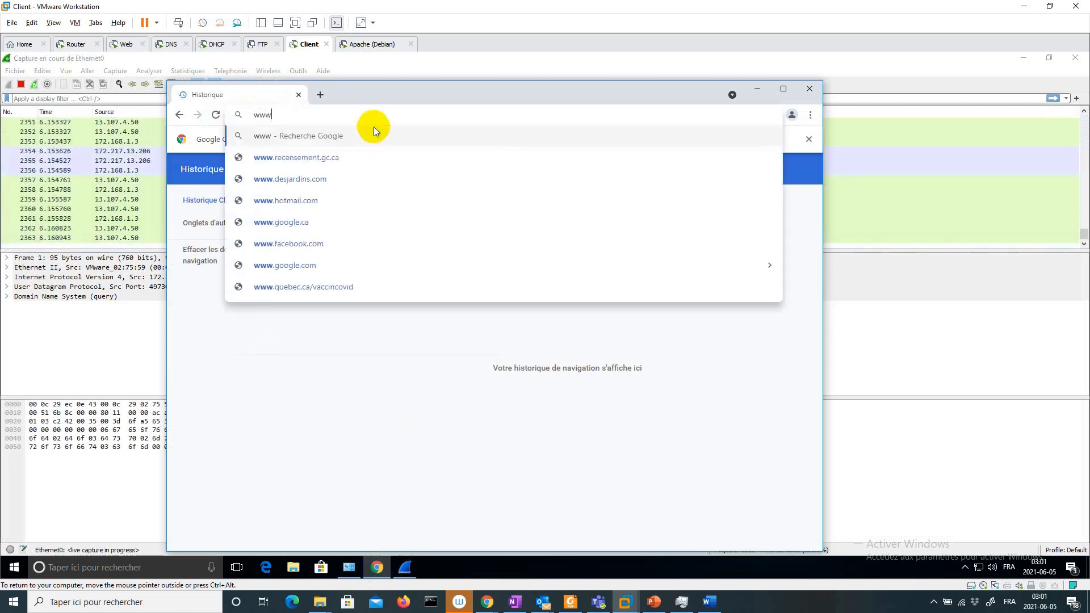
pyautogui.write('.test')
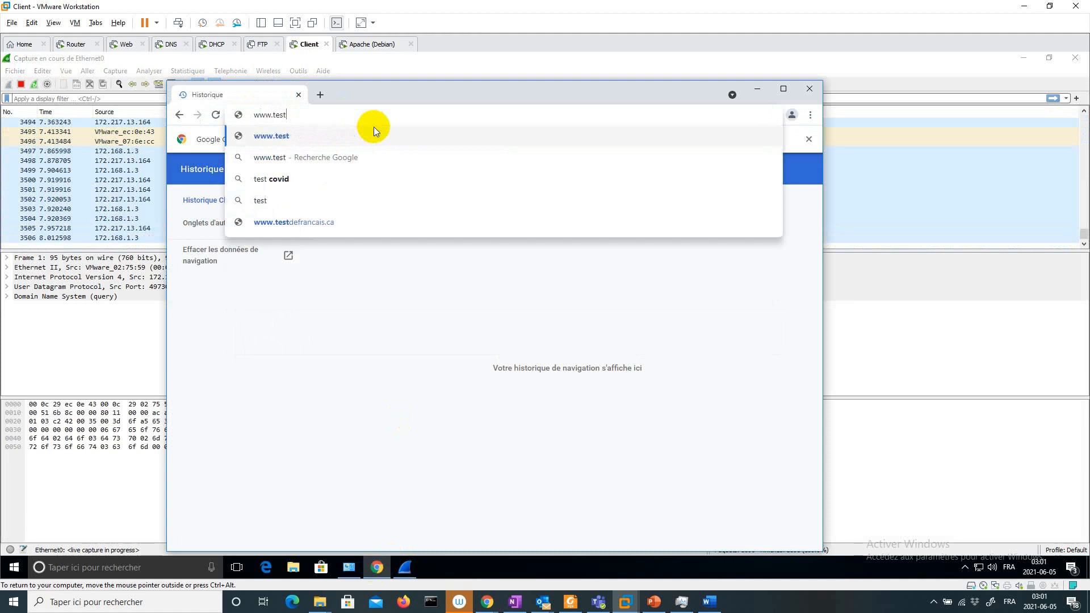
pyautogui.write('.com')
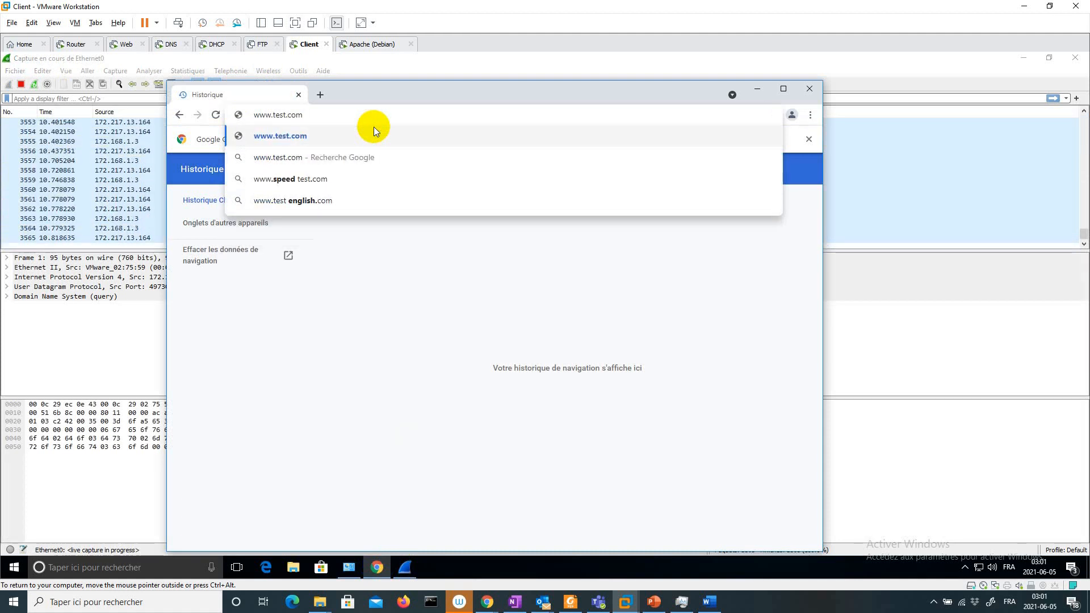
pyautogui.press('Return')
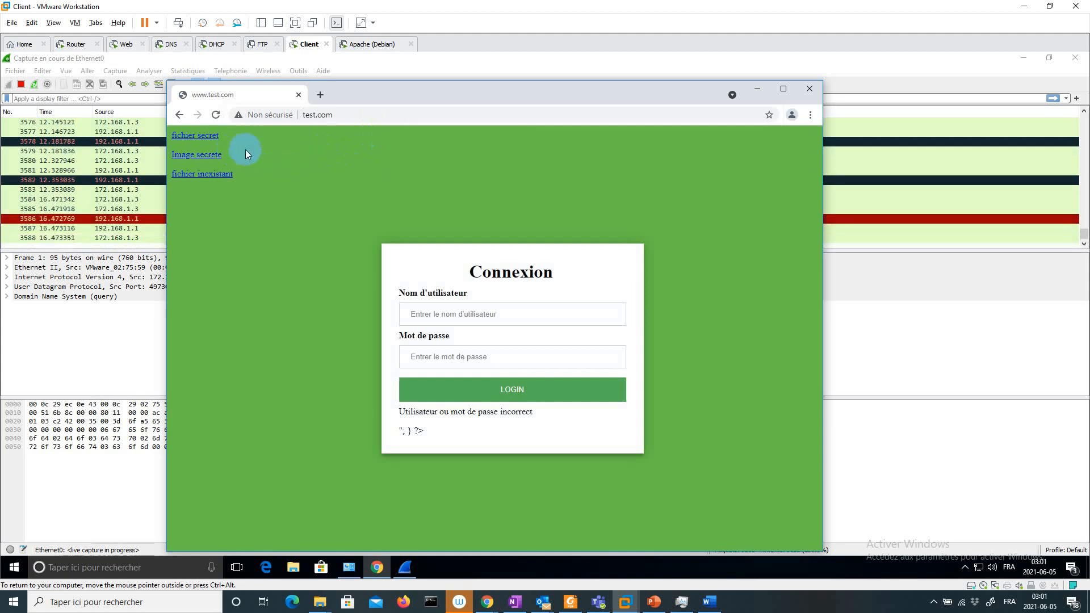
pyautogui.click(424, 315)
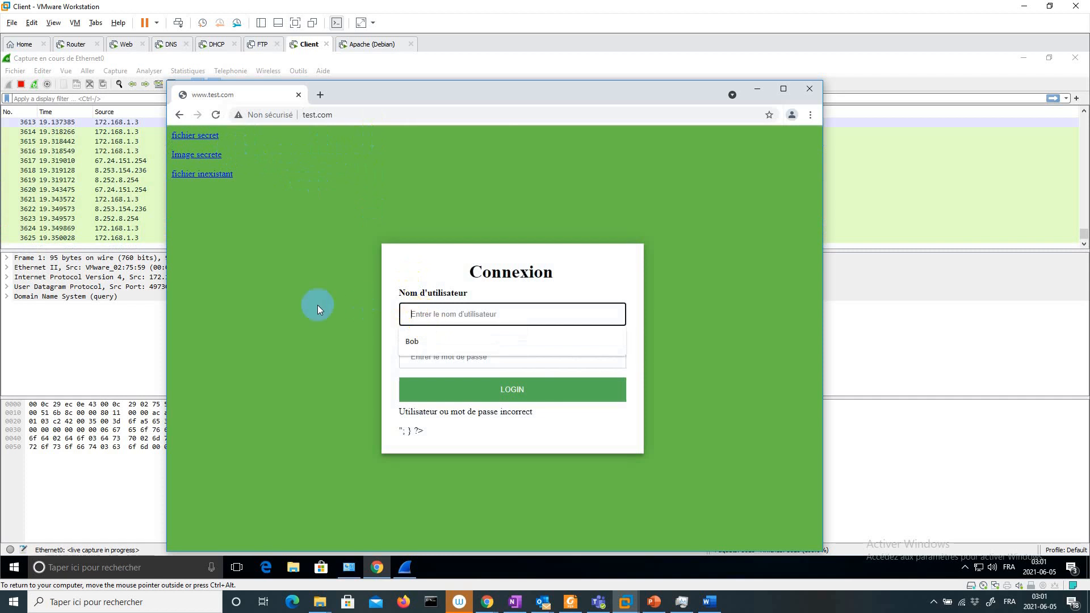
pyautogui.click(415, 312)
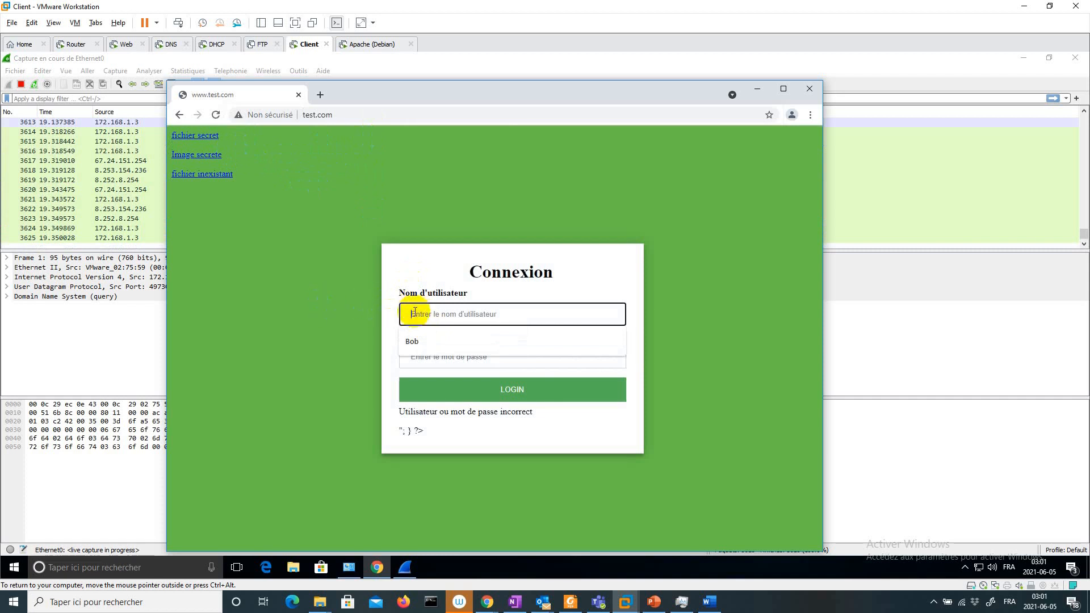
pyautogui.click(319, 325)
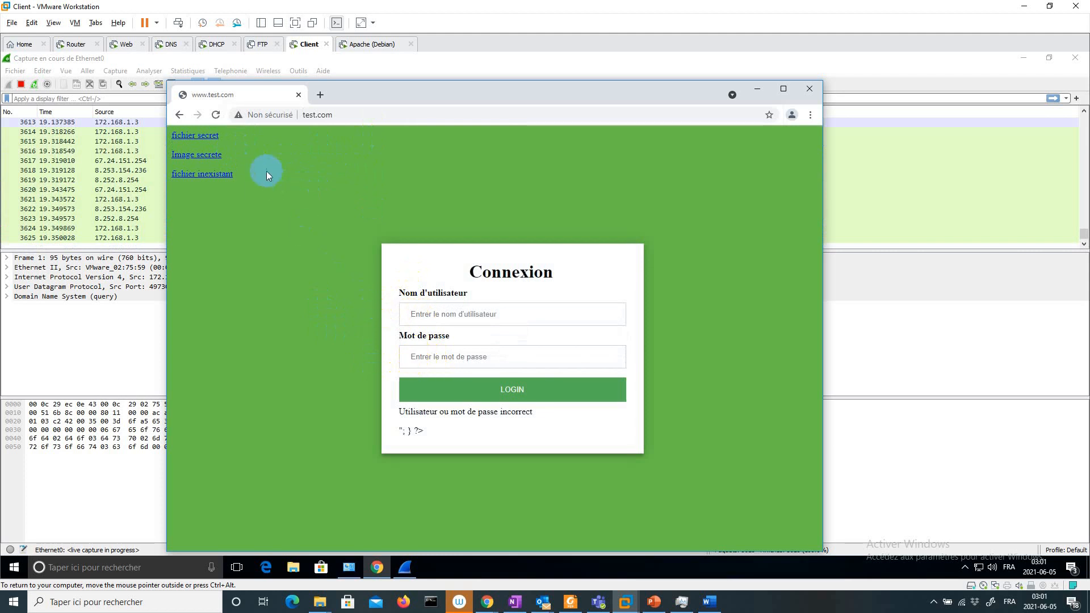
pyautogui.click(213, 138)
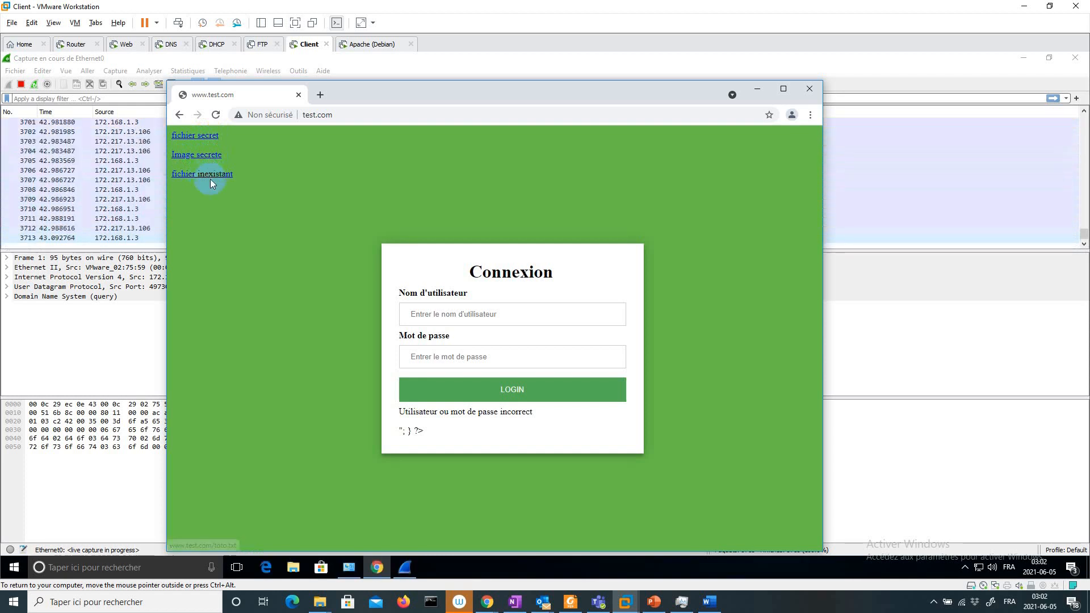
# Step: Fill in the Connexion form with the suggested username and the account password, and submit the login
pyautogui.click(426, 310)
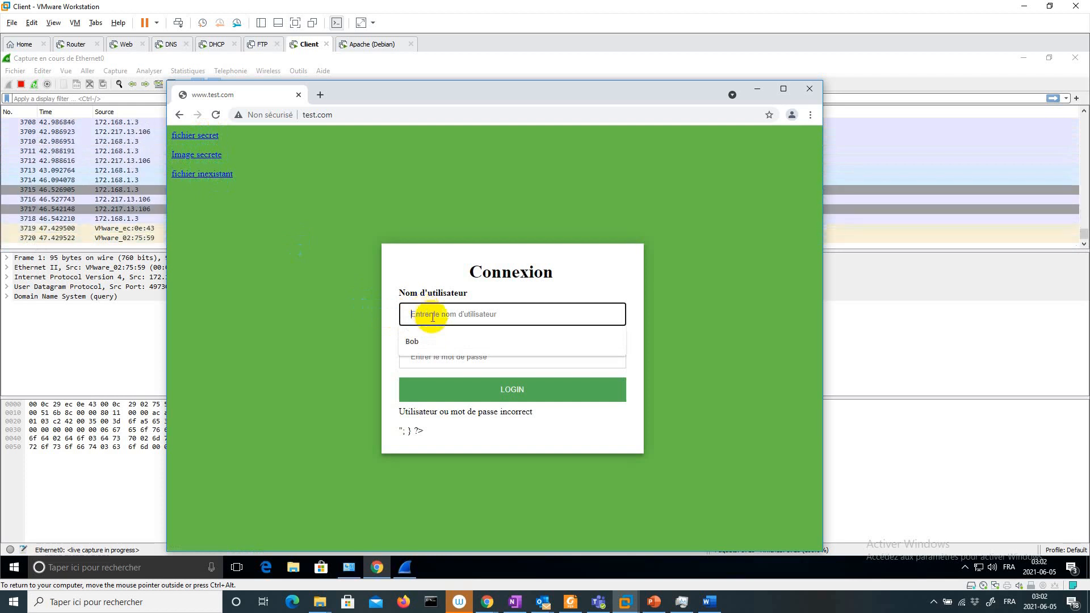
pyautogui.click(438, 340)
pyautogui.click(445, 359)
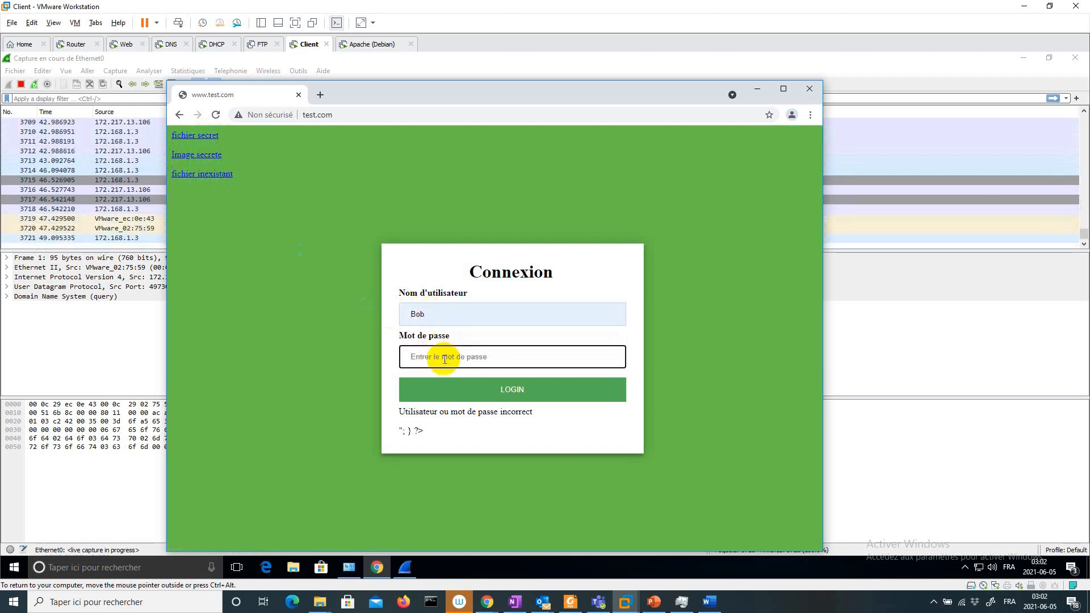
pyautogui.write('•')
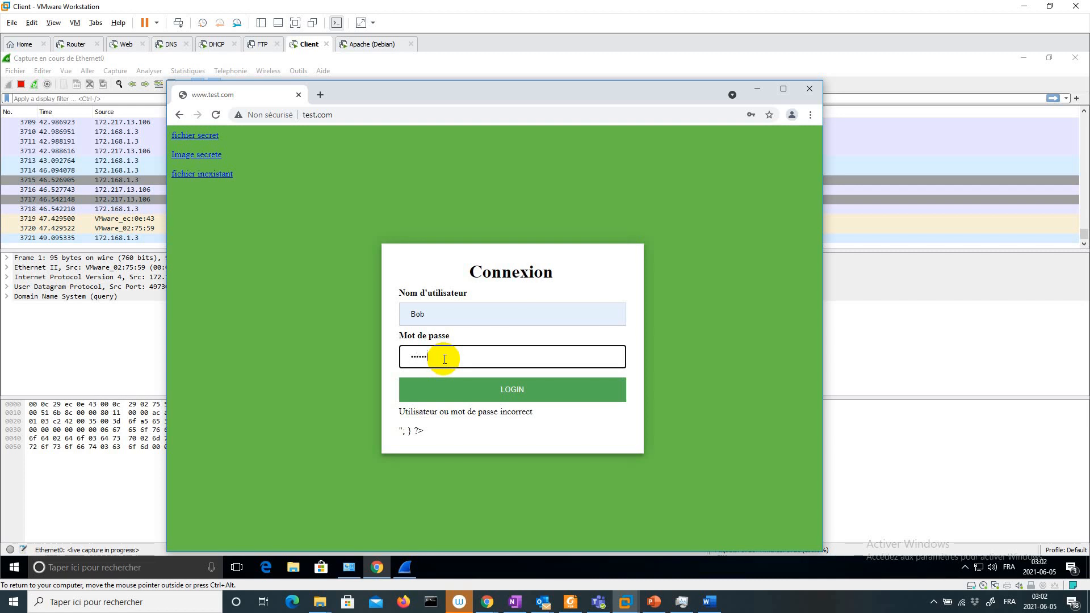
pyautogui.click(476, 391)
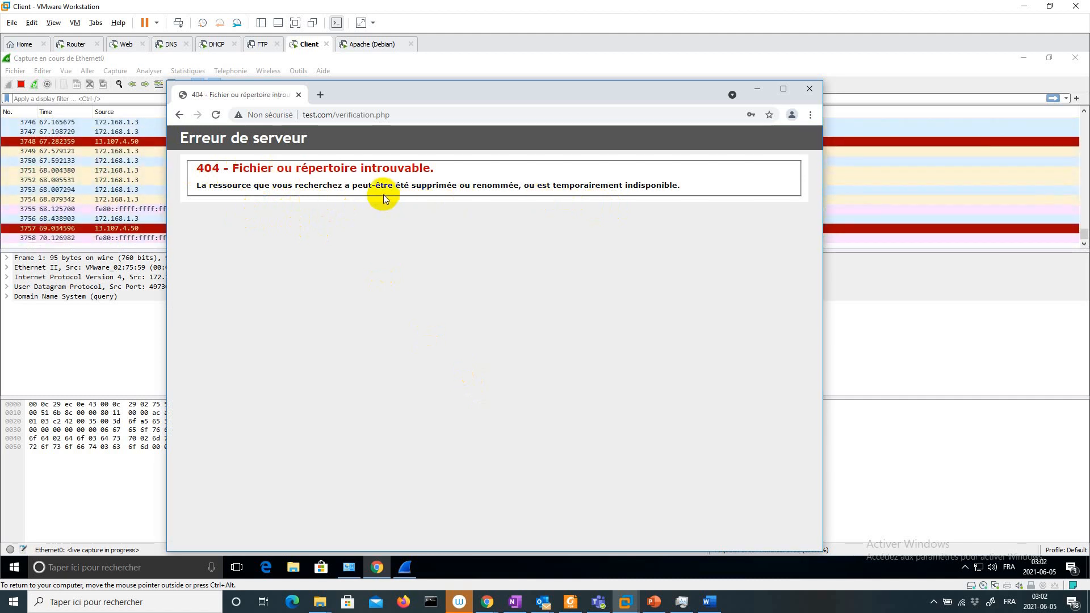
# Step: Return to the test.com login page and request the fichier secret, Image secrete and fichier inexistant links
pyautogui.doubleClick(209, 169)
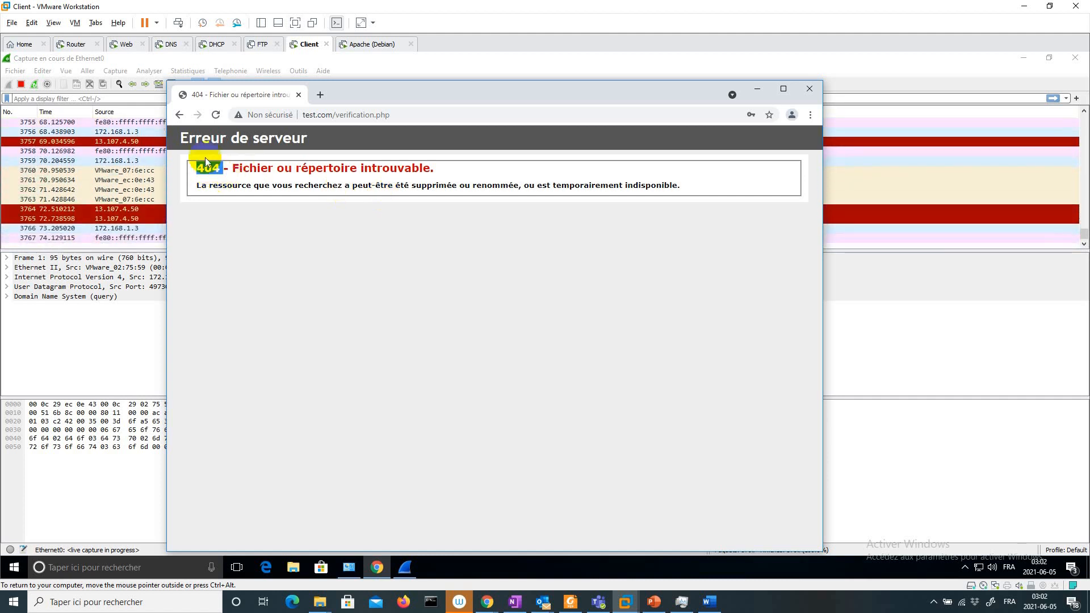
pyautogui.click(181, 115)
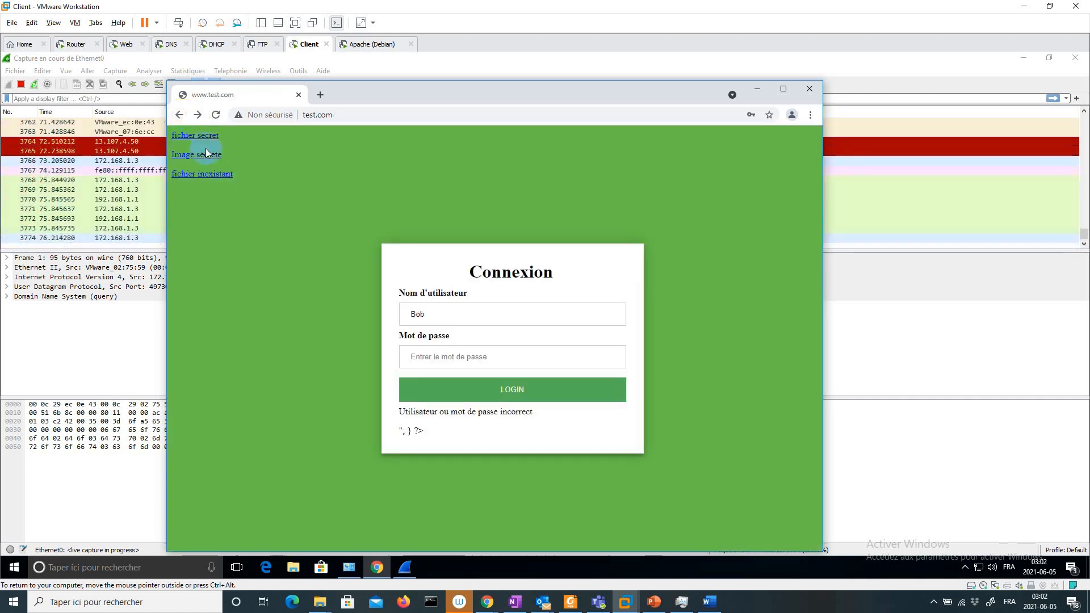
pyautogui.click(206, 138)
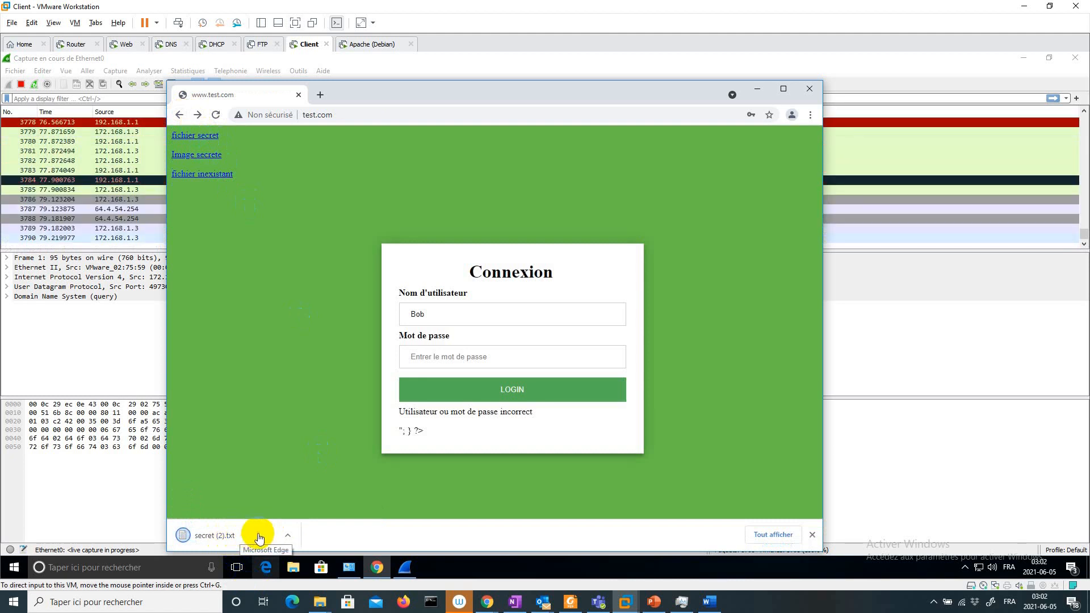
pyautogui.click(211, 162)
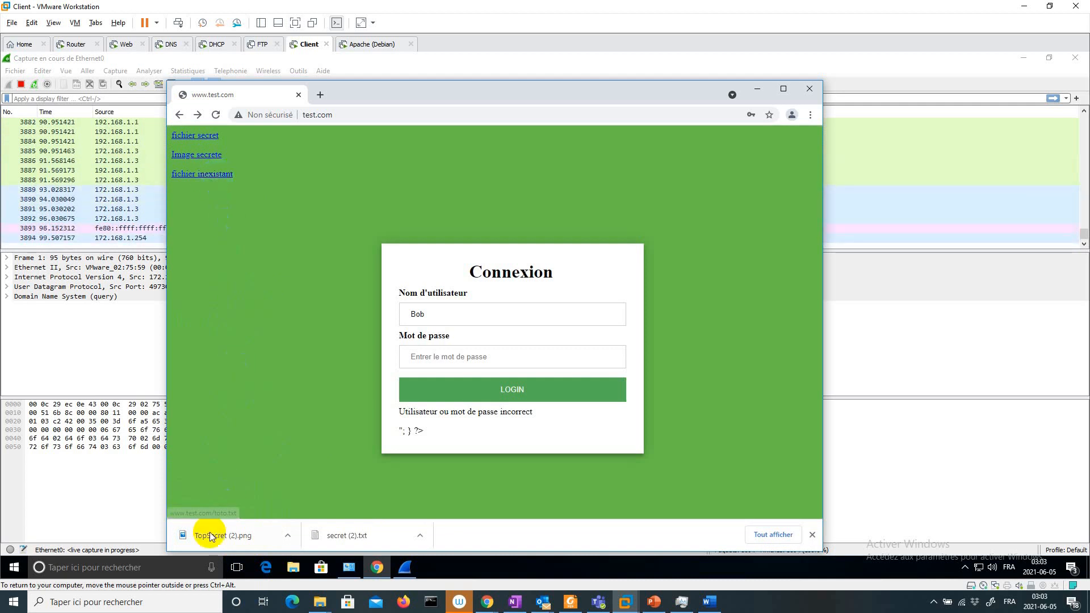
pyautogui.click(228, 180)
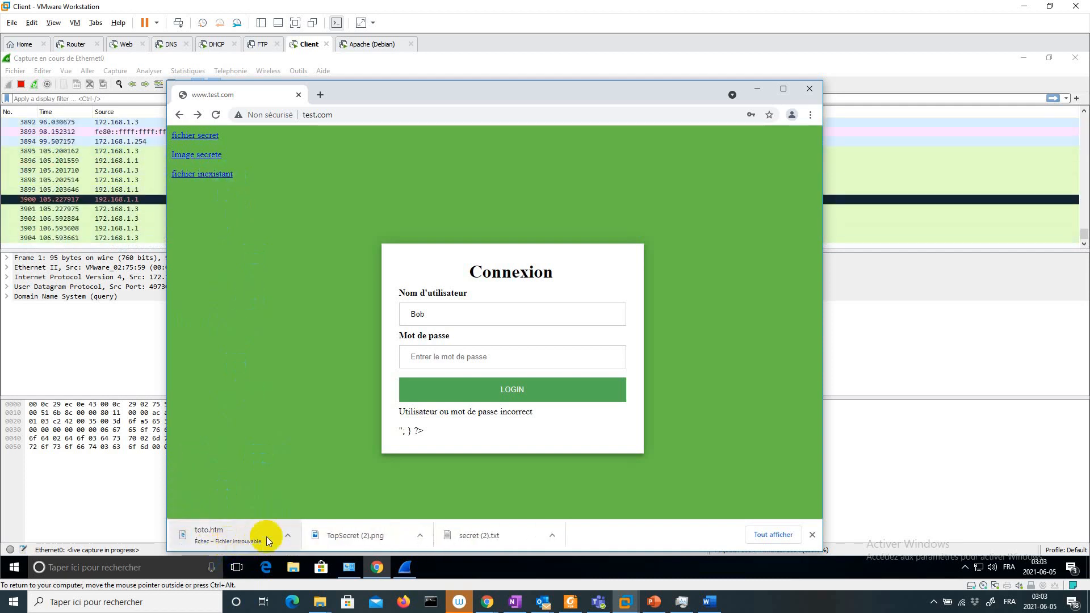
# Step: Stop the live Ethernet0 capture, and check the exercise questions in the Foxit Reader PDF before returning to the Client virtual machine
pyautogui.click(22, 85)
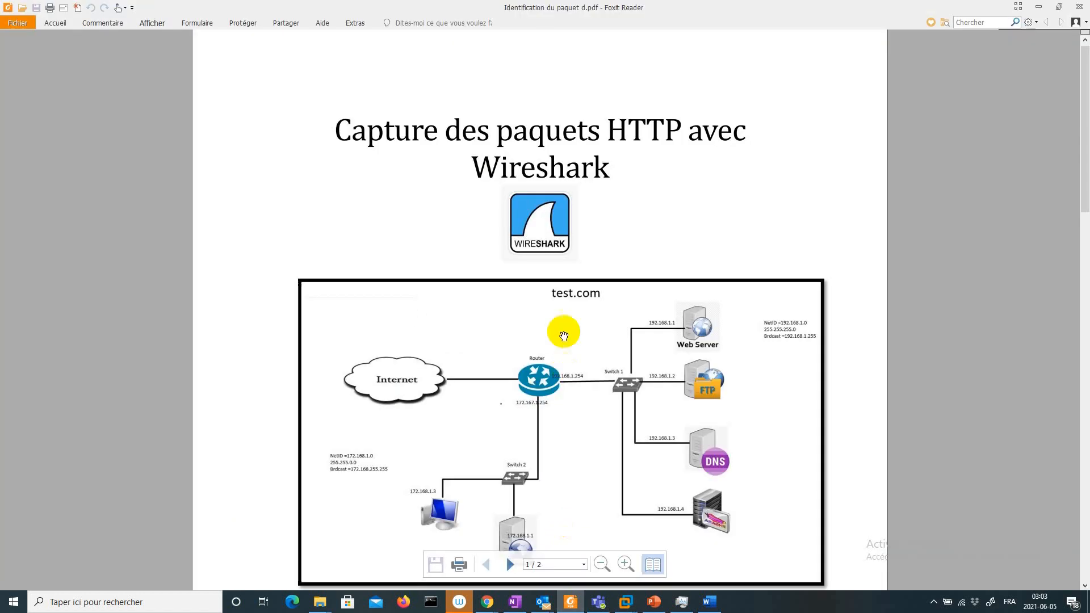
pyautogui.scroll(-6, 556, 312)
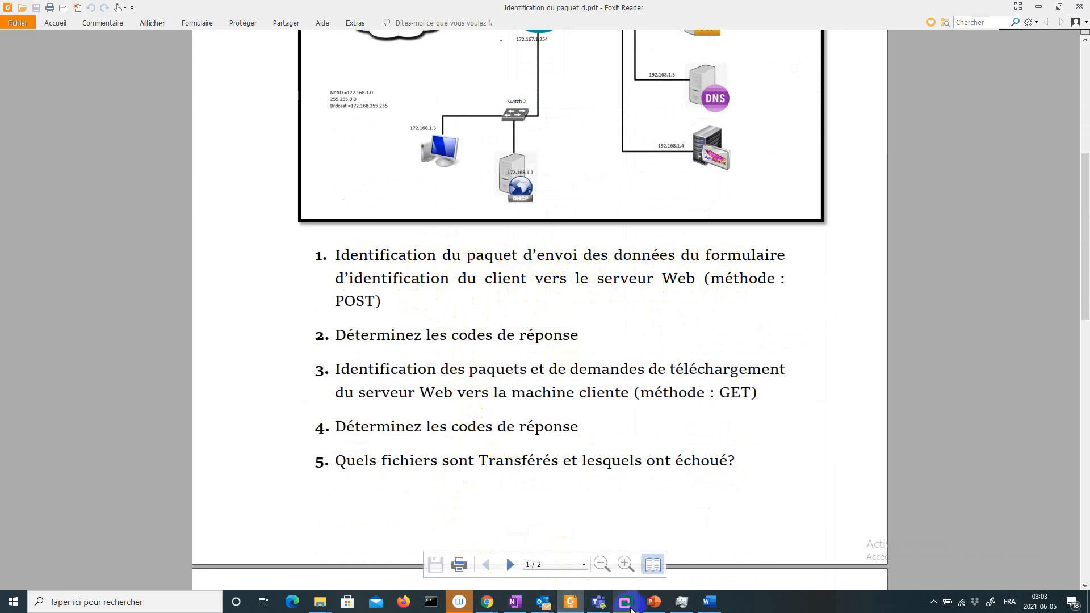
pyautogui.click(625, 601)
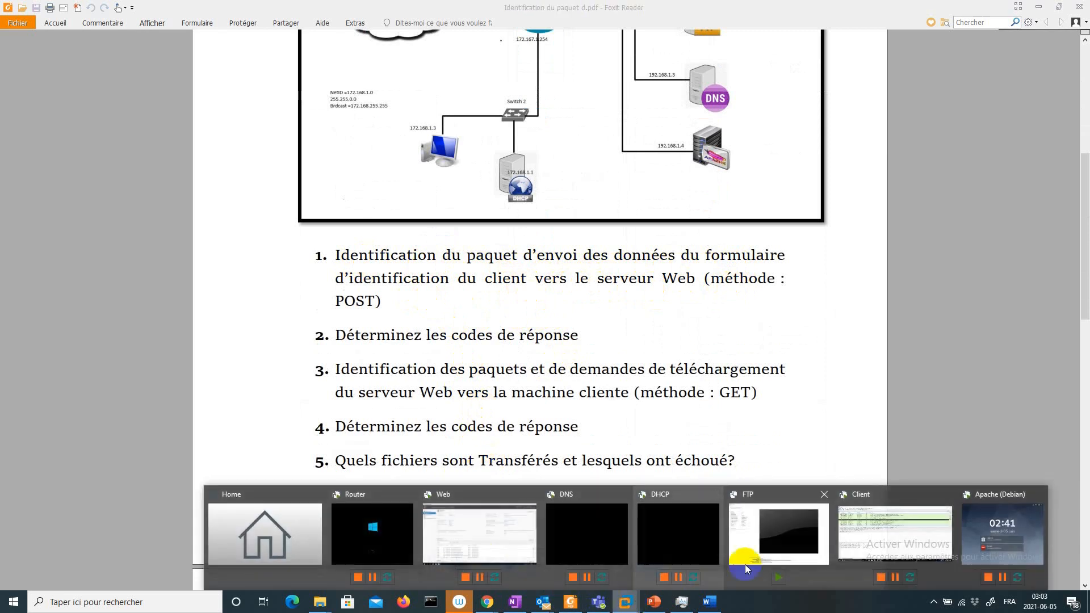
pyautogui.click(846, 537)
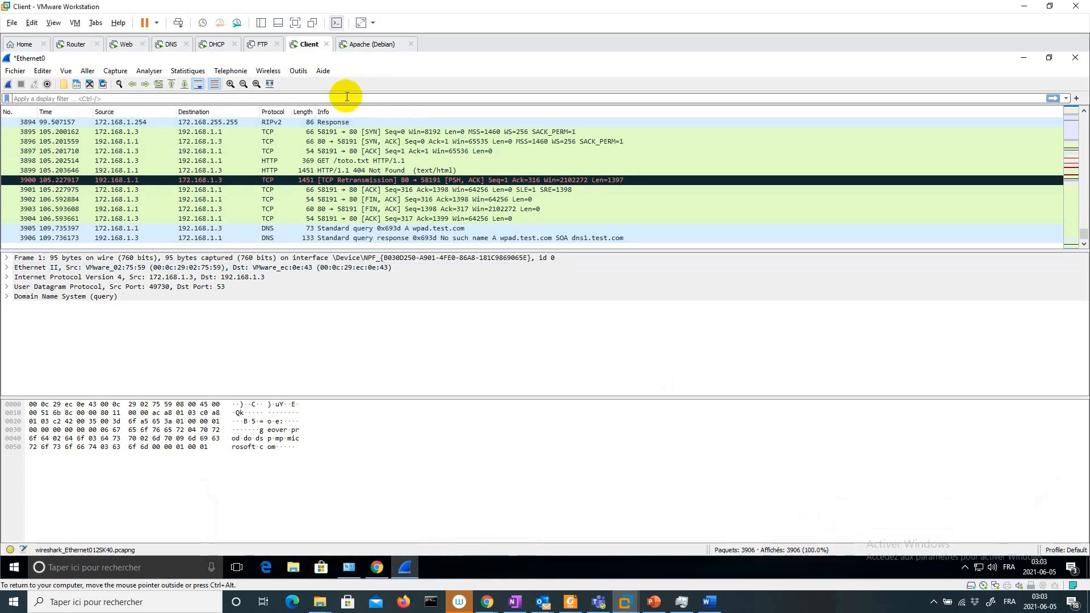
# Step: Filter the captured packets with the display filter http.request.method=="POST"
pyautogui.write('htp')
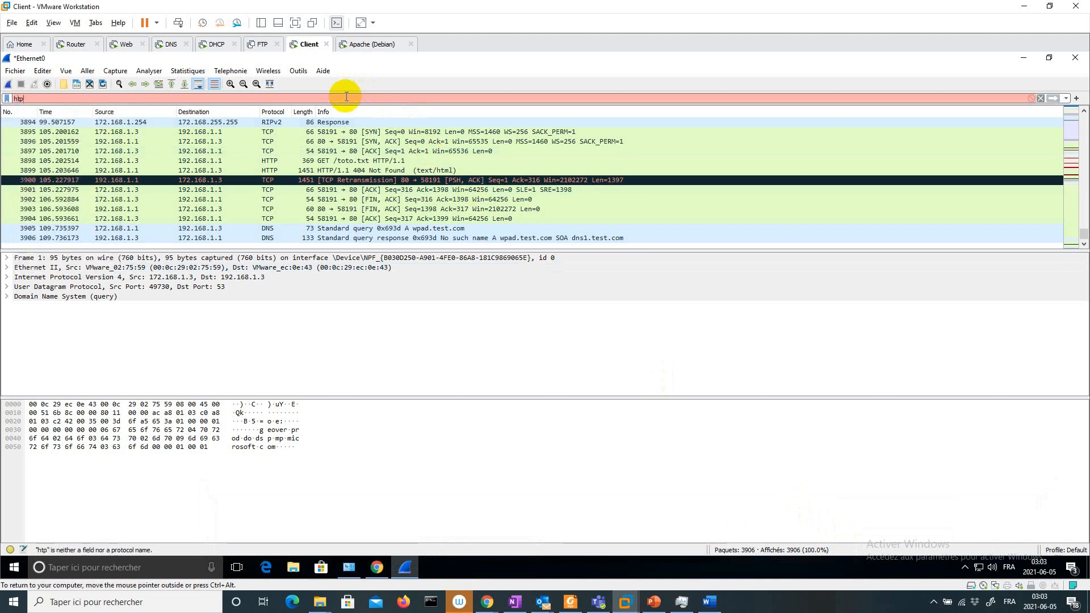
pyautogui.press('BackSpace')
pyautogui.press('BackSpace')
pyautogui.write('tt')
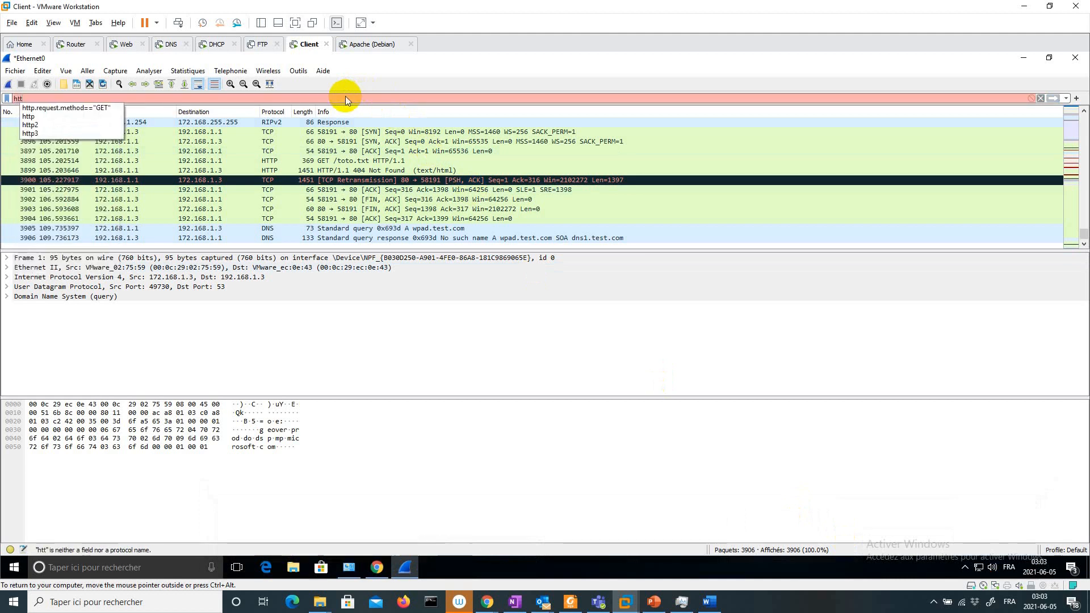
pyautogui.press('Down')
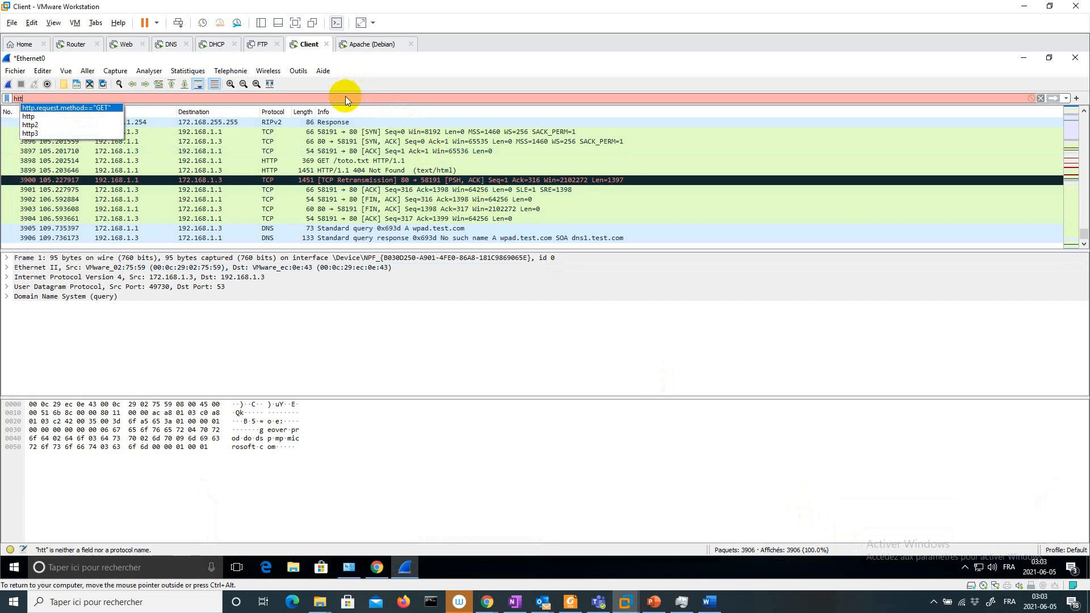
pyautogui.press('Return')
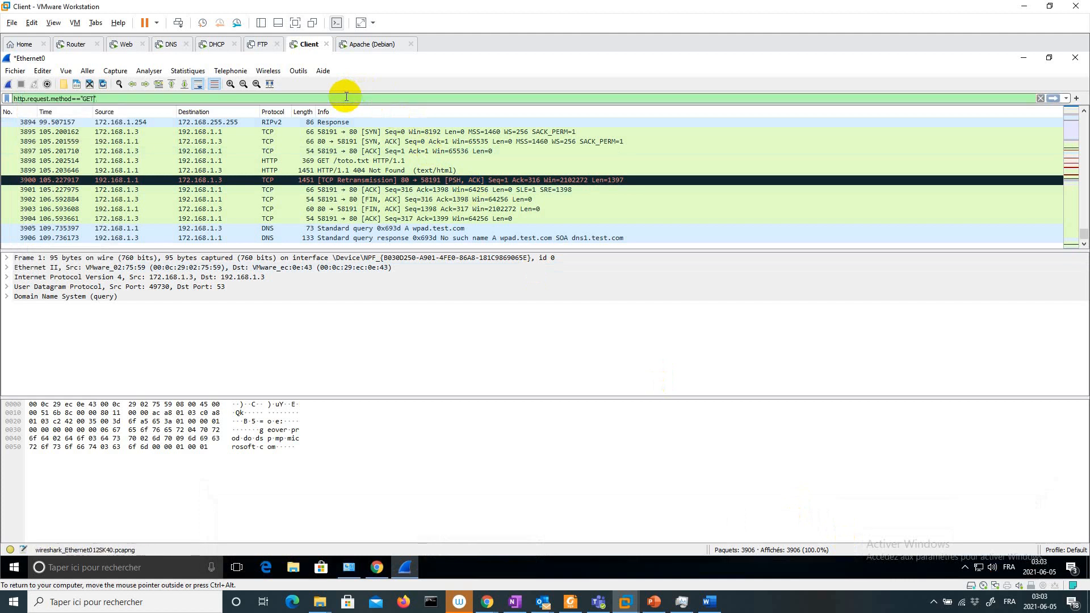
pyautogui.press('BackSpace')
pyautogui.press('BackSpace')
pyautogui.press('BackSpace')
pyautogui.press('BackSpace')
pyautogui.write('PO')
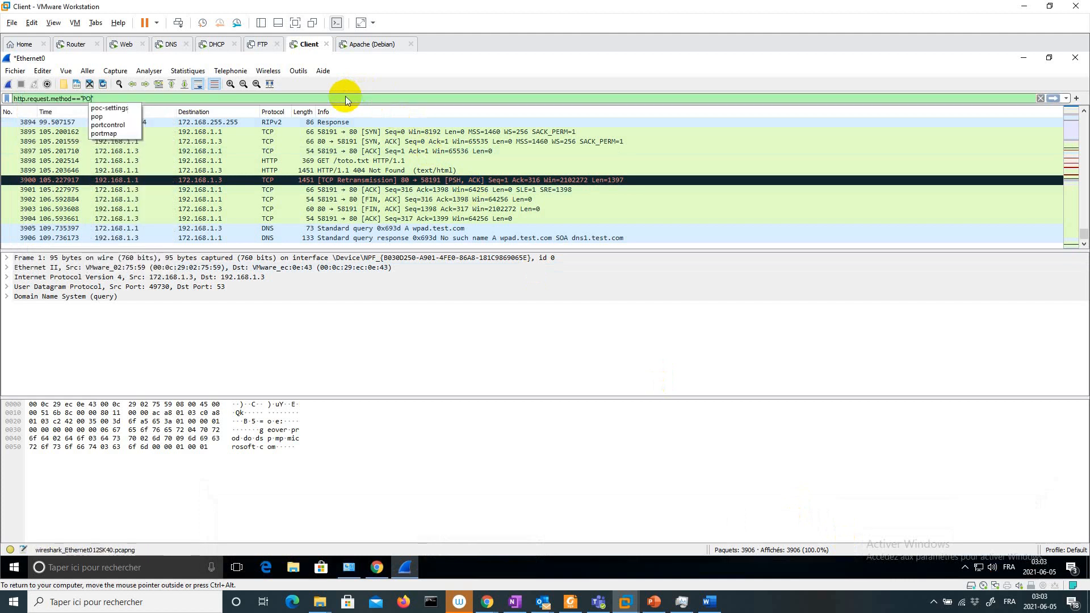
pyautogui.write('ST')
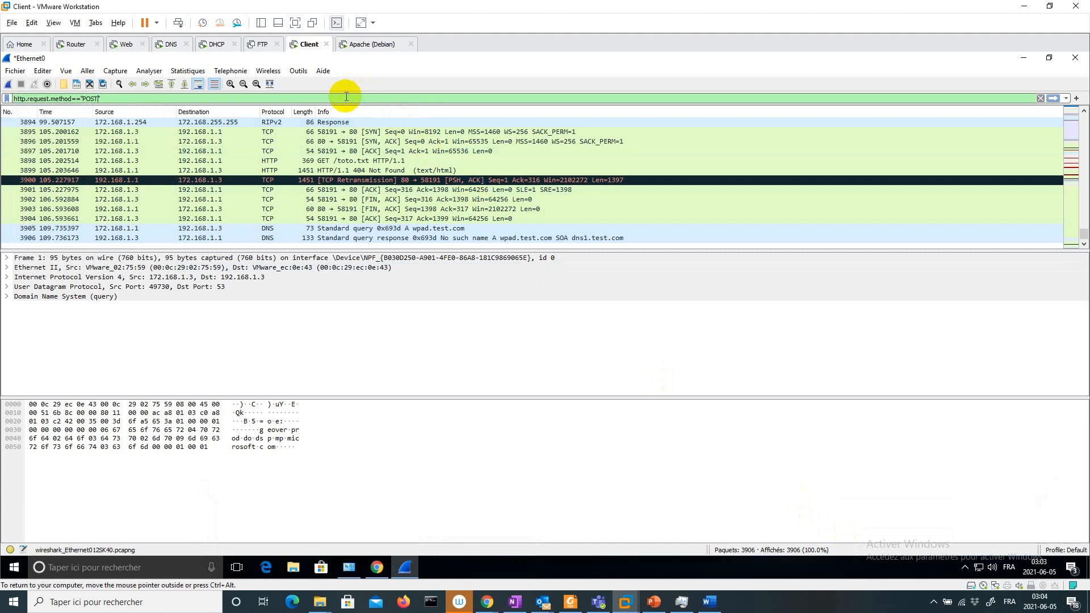
pyautogui.press('Return')
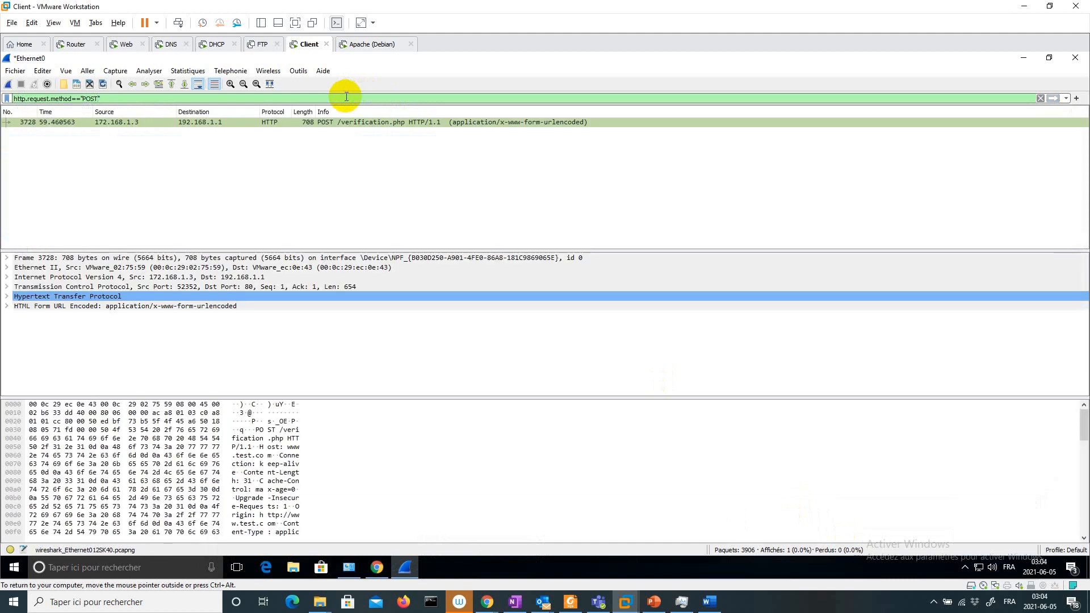
# Step: Open the POST /verification.php packet in its own window and expand its HTML Form URL Encoded section
pyautogui.click(151, 121)
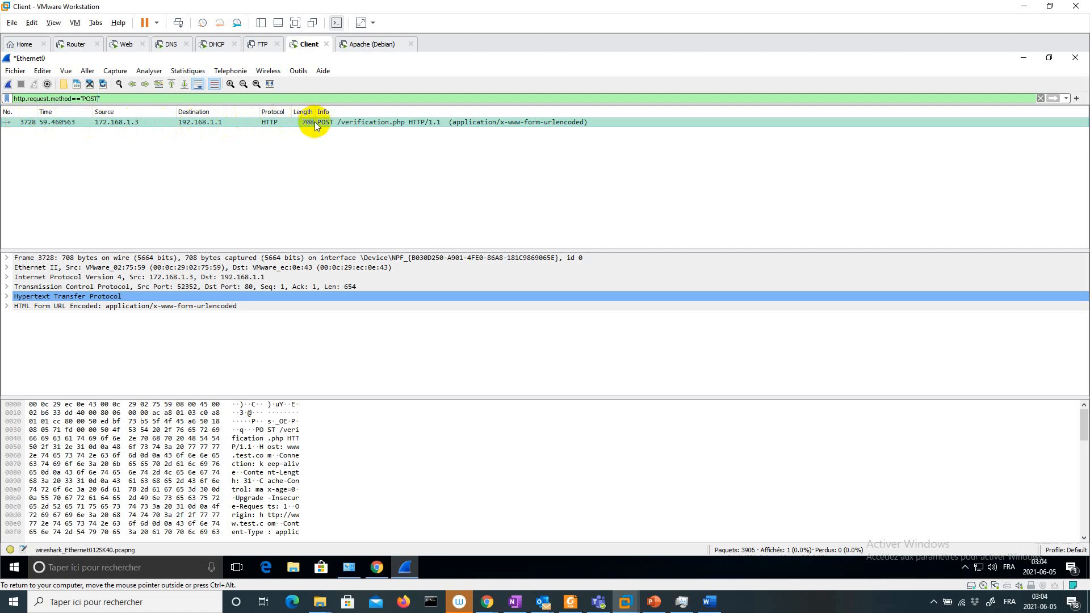
pyautogui.doubleClick(155, 120)
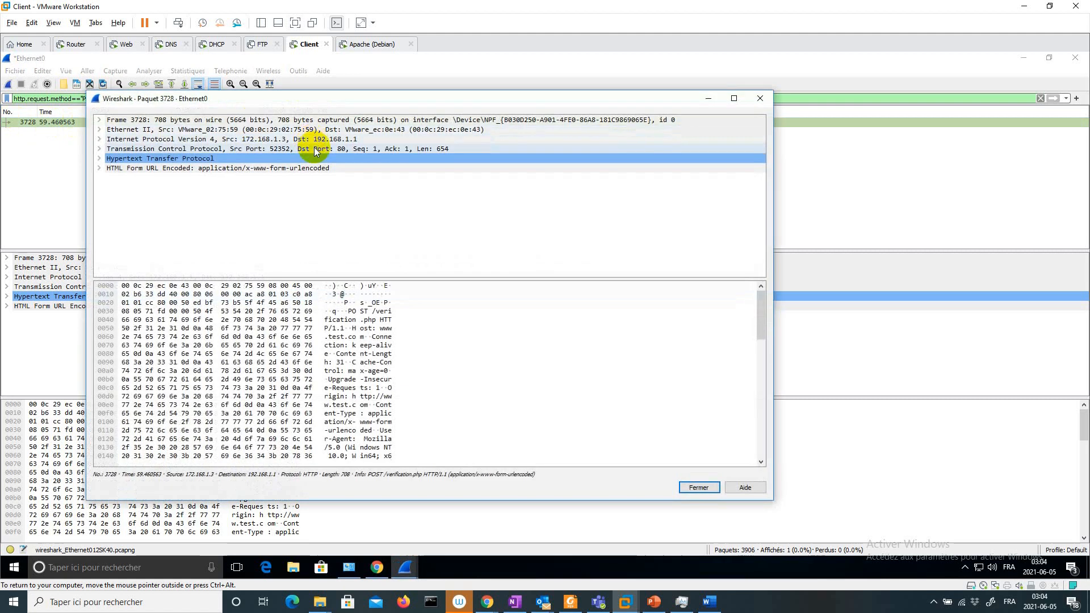
pyautogui.click(100, 169)
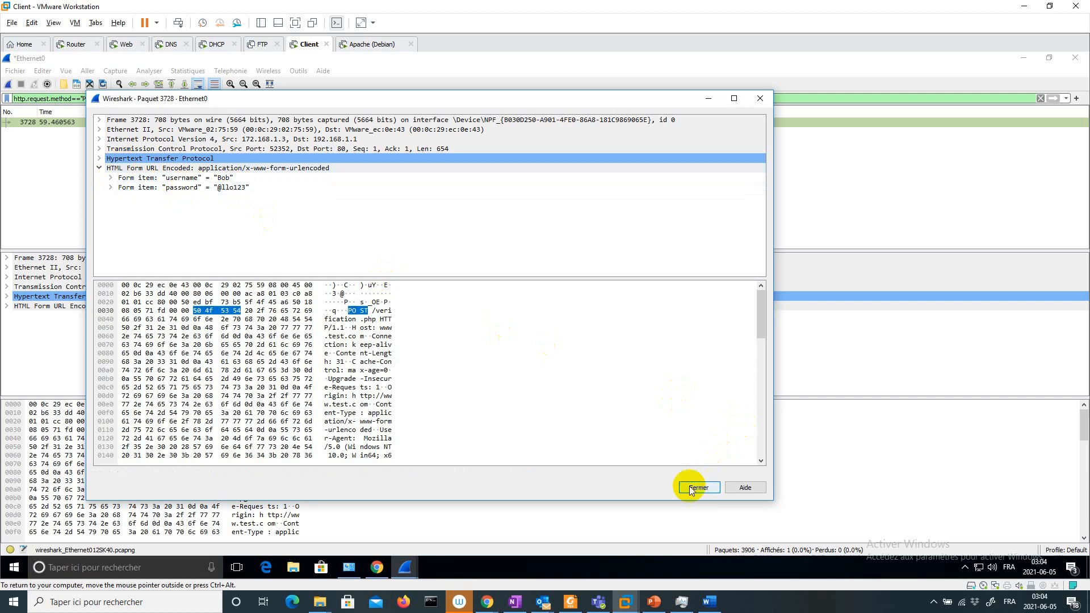
# Step: Switch to Foxit Reader to reread the questions on the POST packet and response codes, and return to the Client virtual machine
pyautogui.click(571, 601)
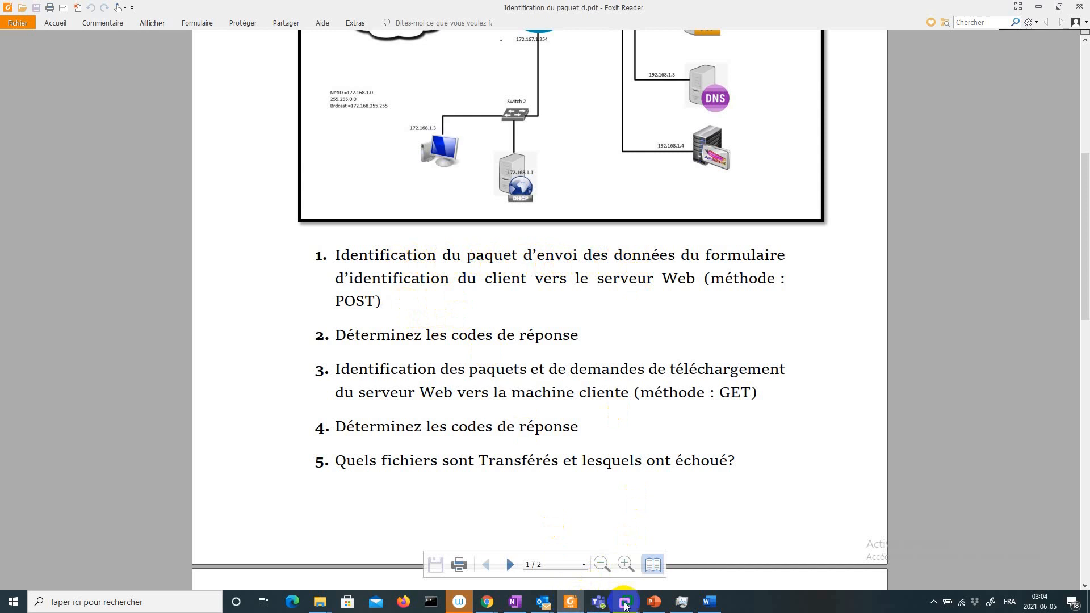
pyautogui.moveTo(625, 606)
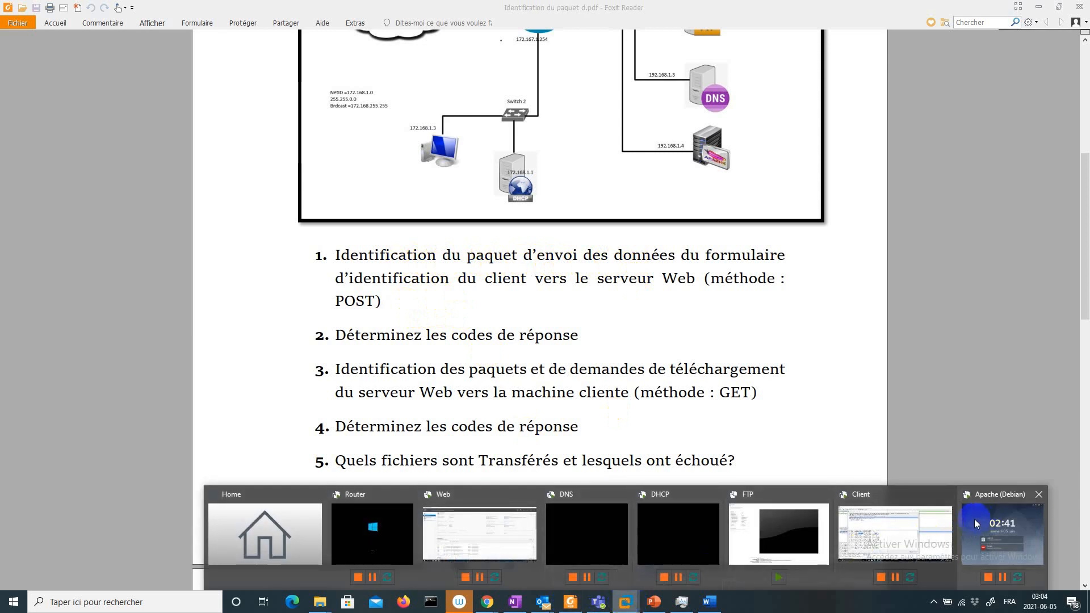
pyautogui.click(887, 537)
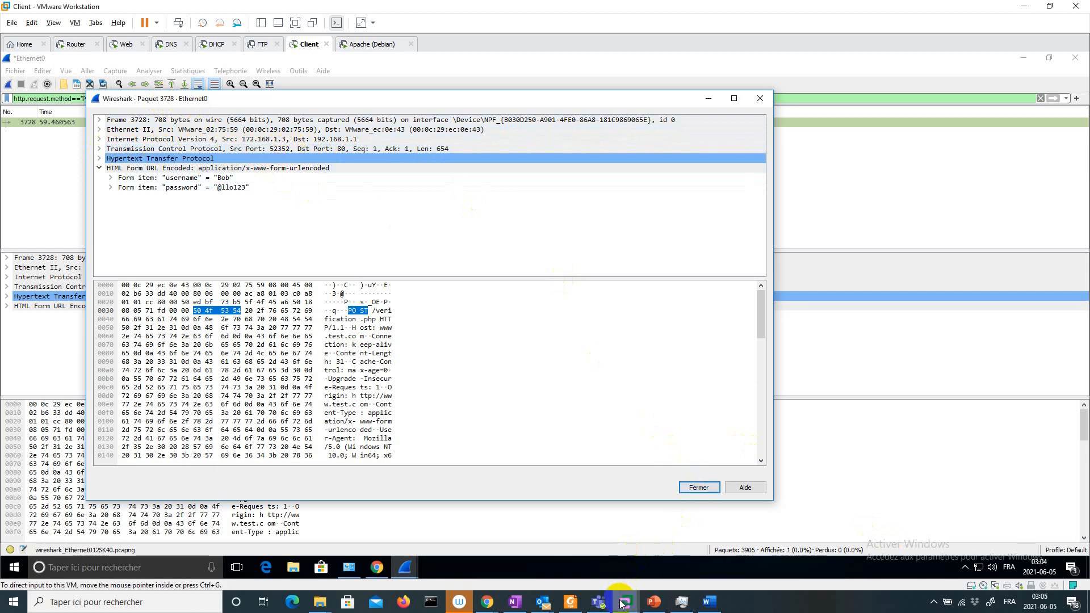
pyautogui.click(570, 602)
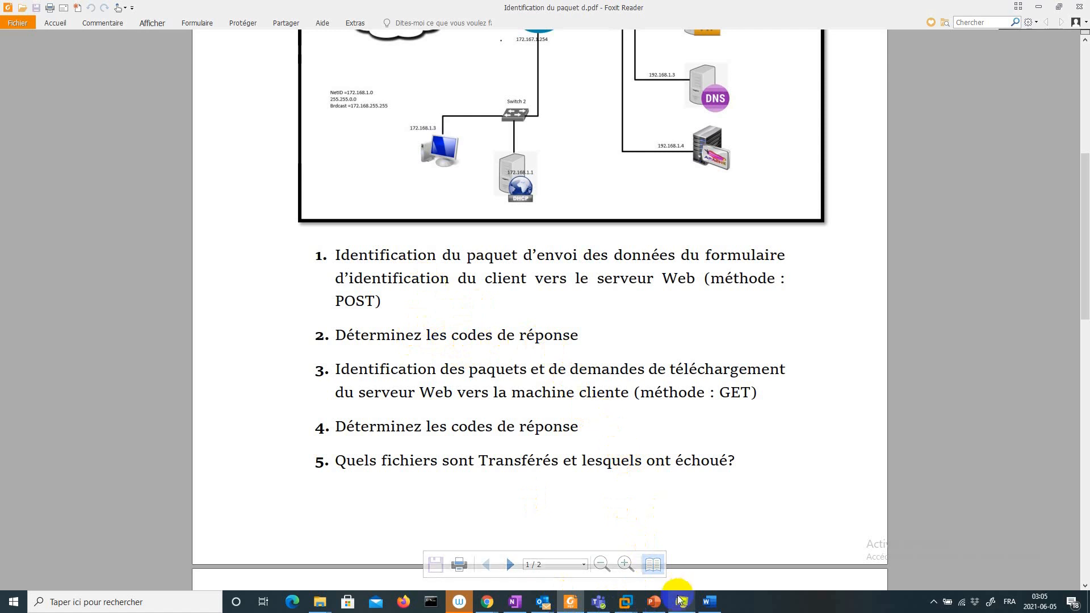
pyautogui.click(623, 595)
pyautogui.click(900, 537)
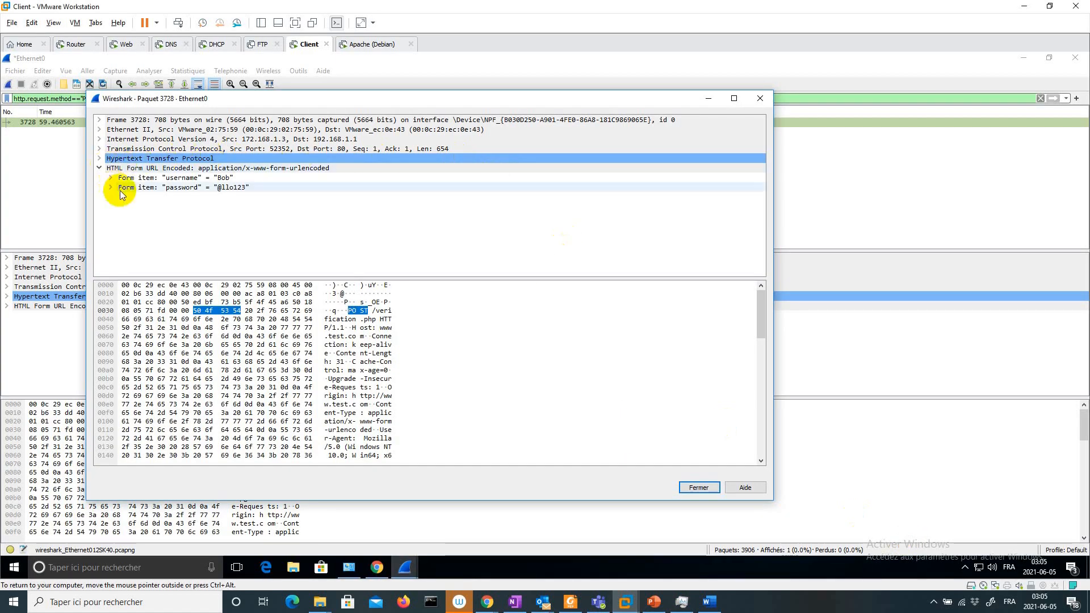
# Step: Examine the POST packet's Hypertext Transfer Protocol and form data sections, including the response frame reference, and return to the packet list
pyautogui.click(97, 168)
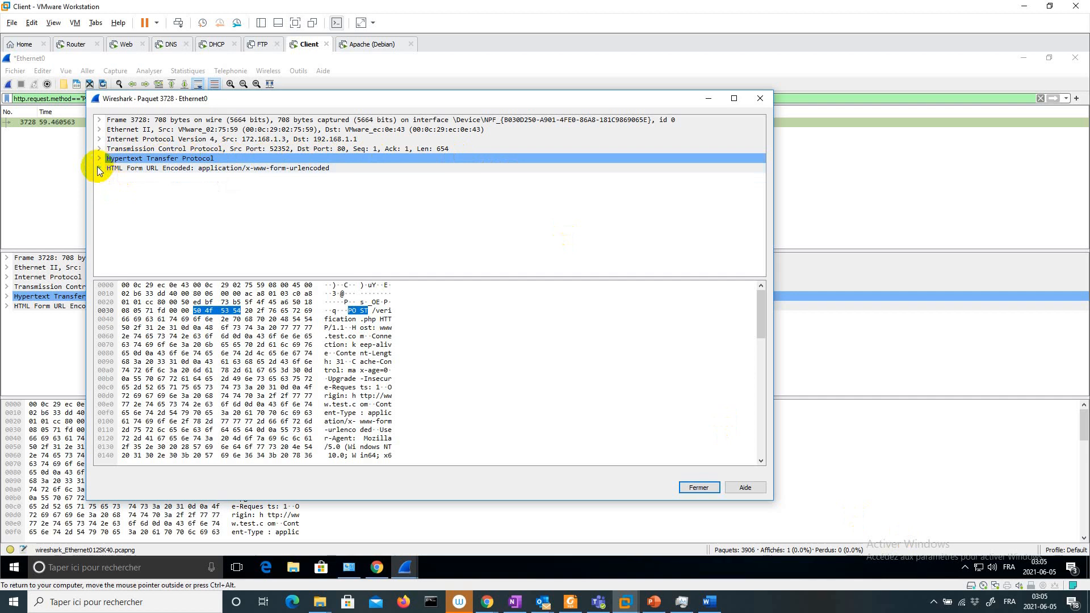
pyautogui.click(99, 159)
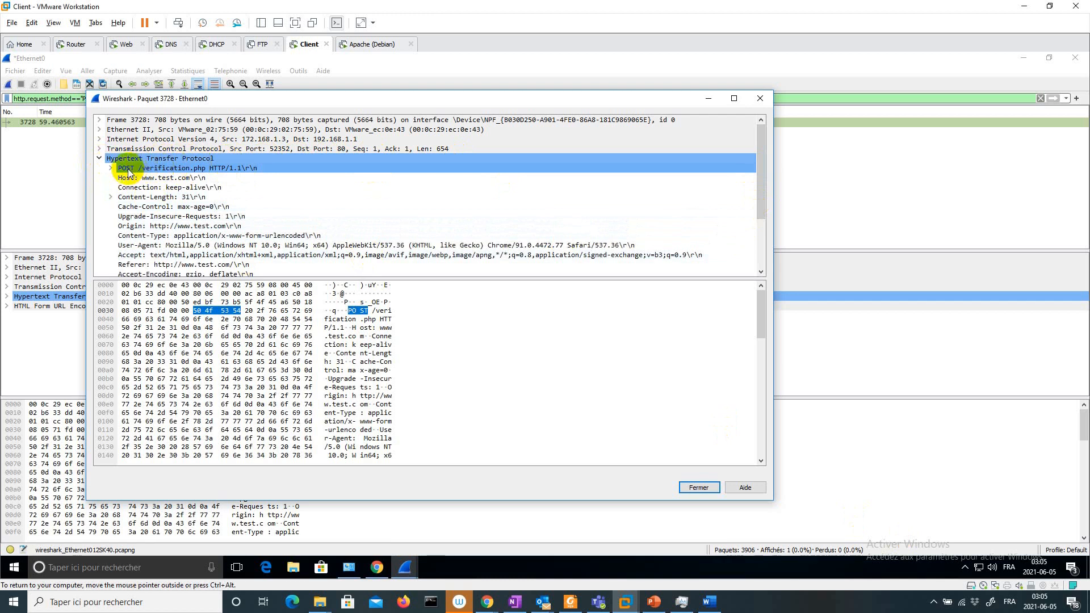
pyautogui.click(100, 159)
pyautogui.click(99, 169)
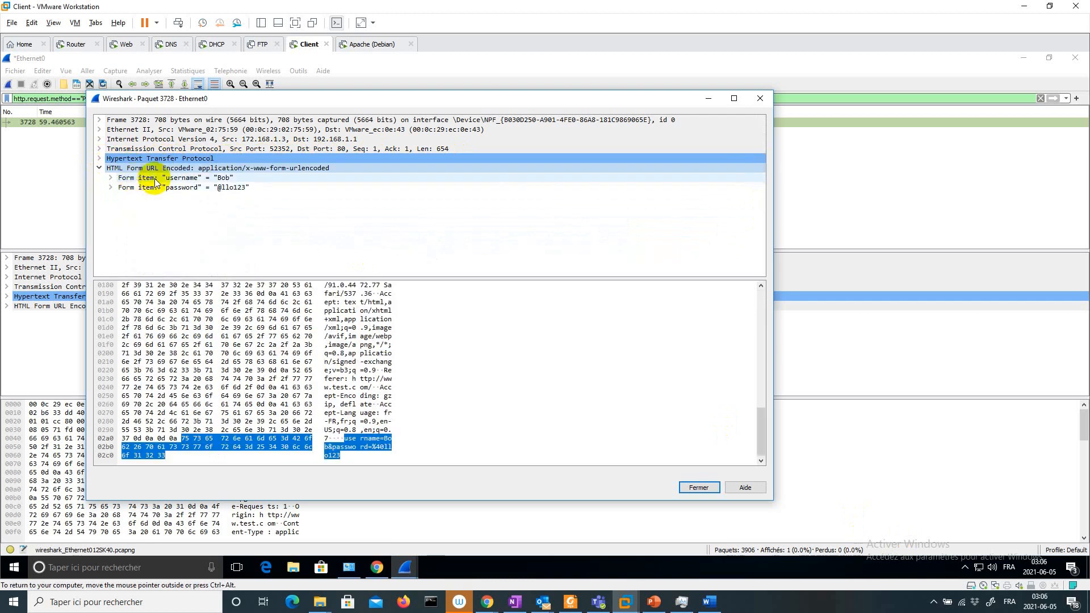
pyautogui.click(99, 158)
pyautogui.scroll(-6, 161, 196)
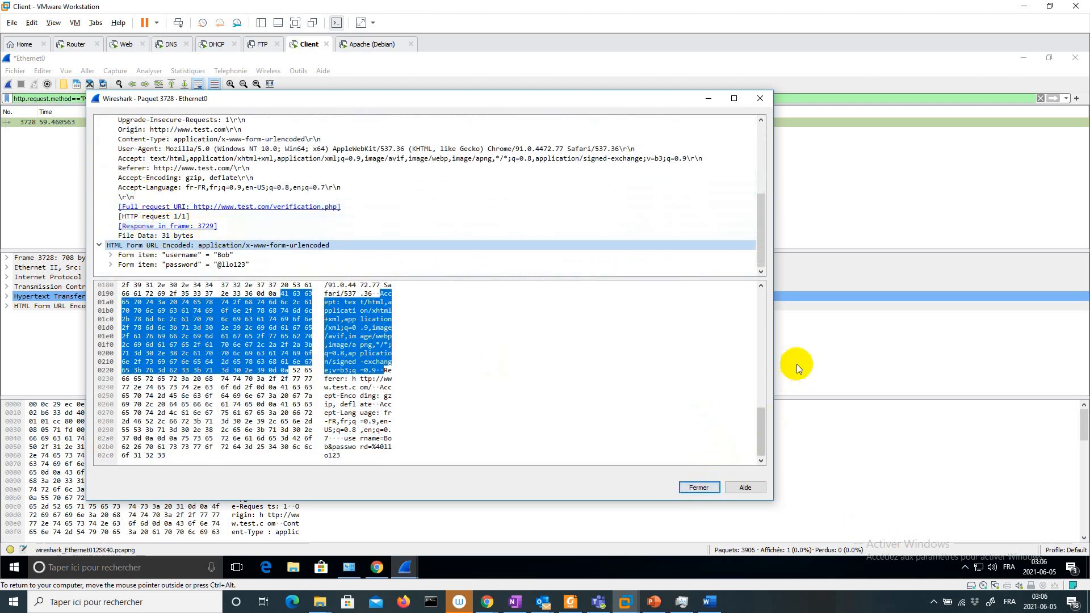
pyautogui.click(812, 359)
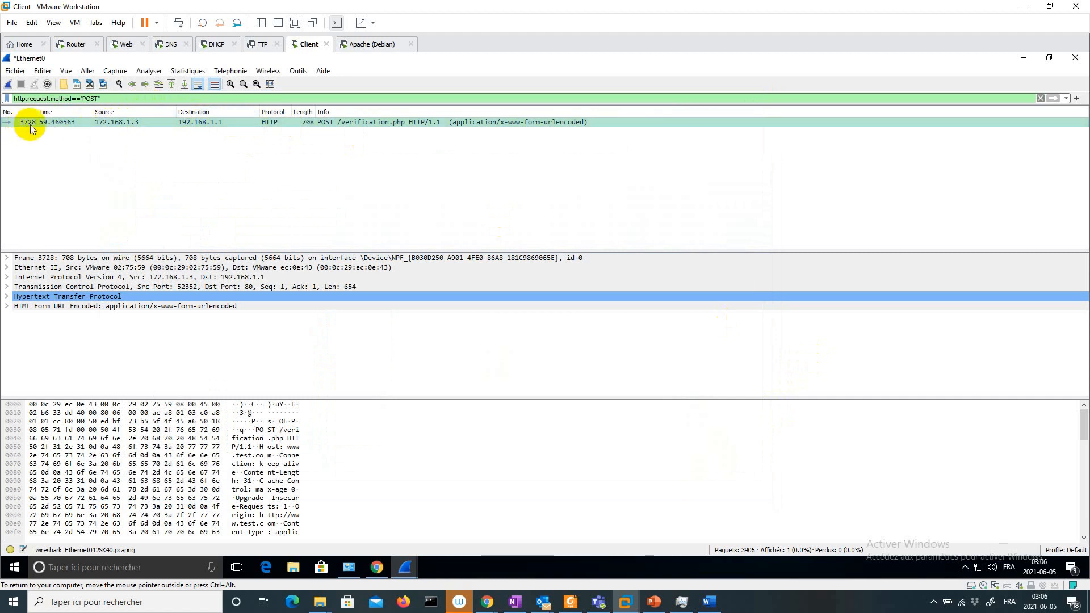
# Step: Clear the display filter and select the server's HTTP response packet right after the POST /verification.php request
pyautogui.moveTo(100, 99); pyautogui.dragTo(2, 101)
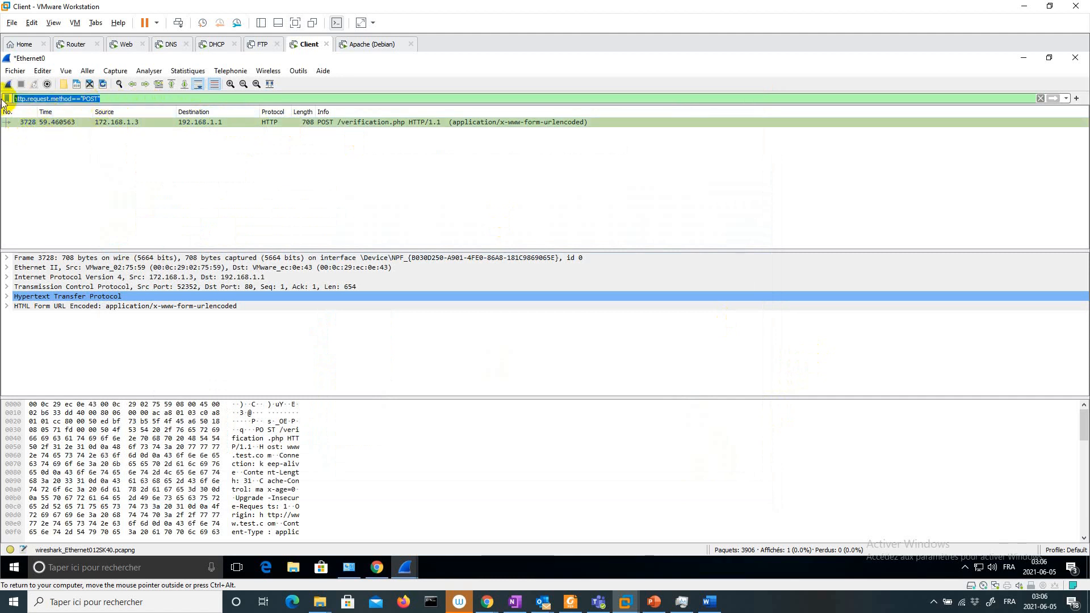
pyautogui.press('BackSpace')
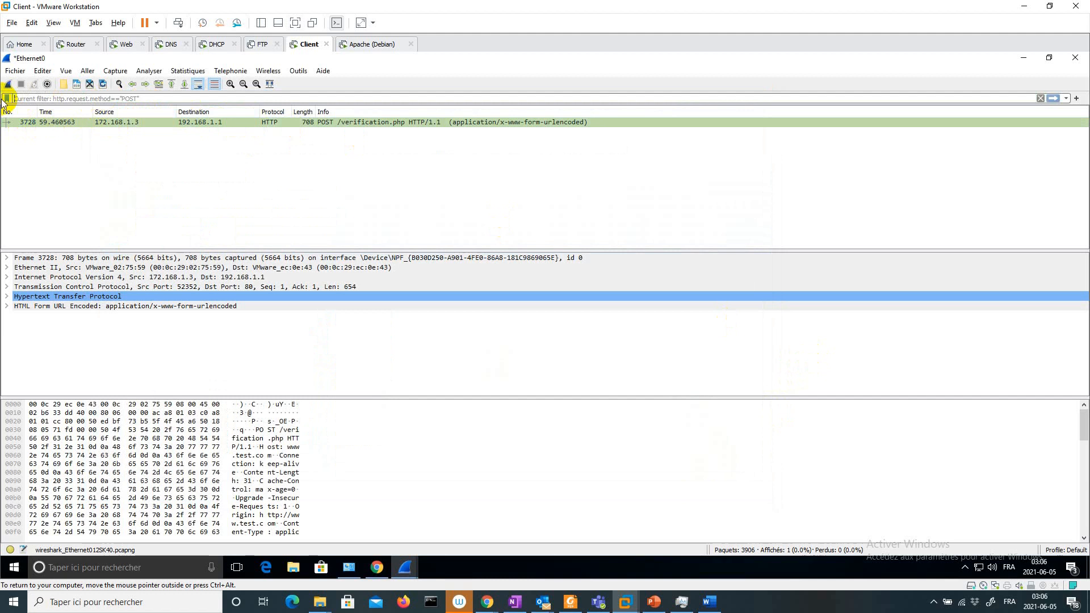
pyautogui.press('Return')
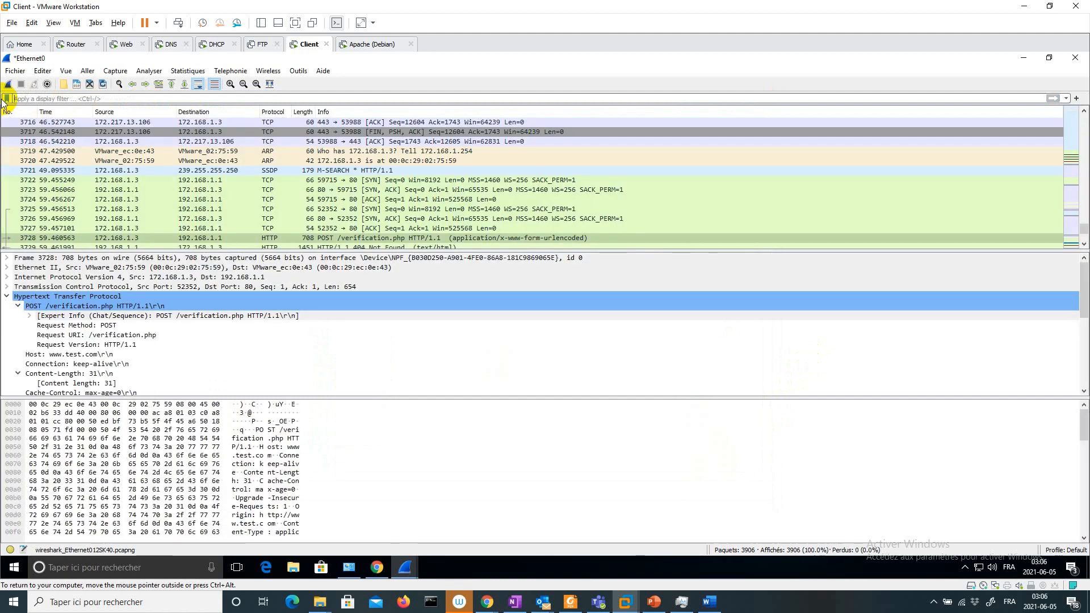
pyautogui.click(86, 239)
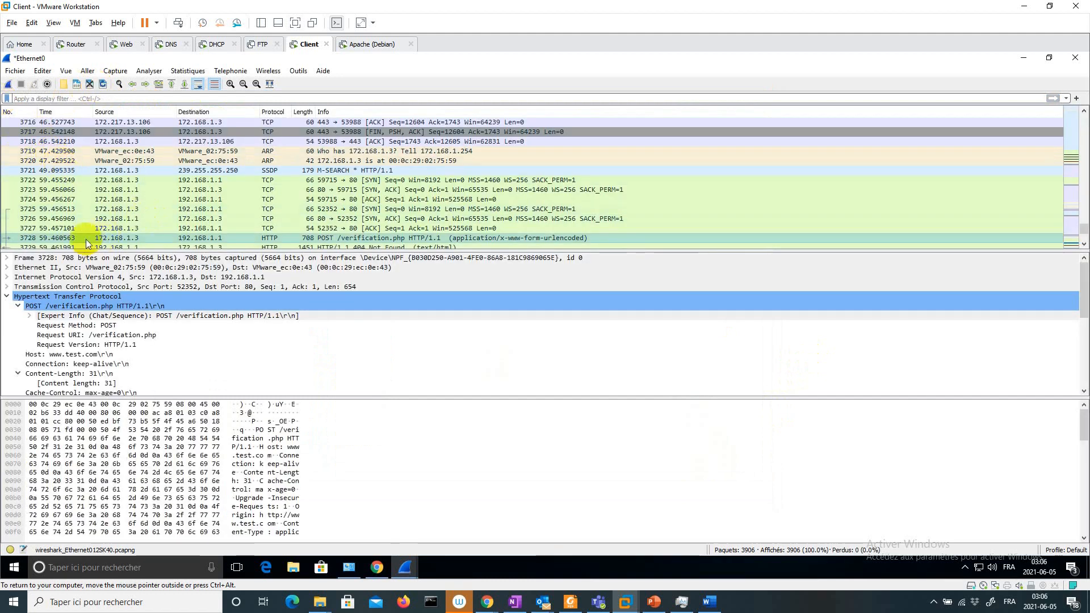
pyautogui.click(65, 248)
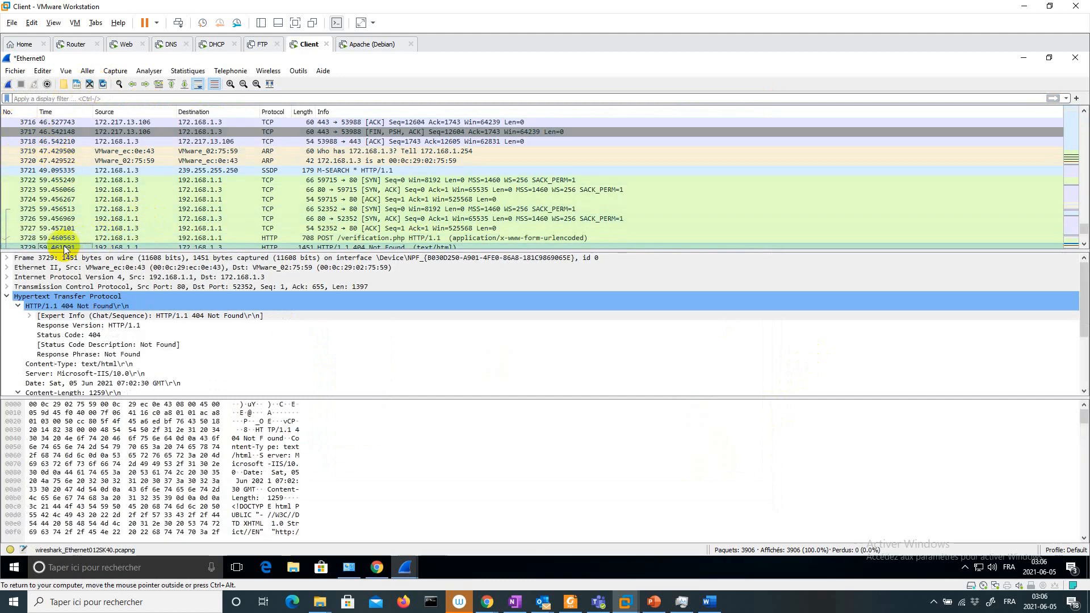
pyautogui.scroll(-3, 1084, 242)
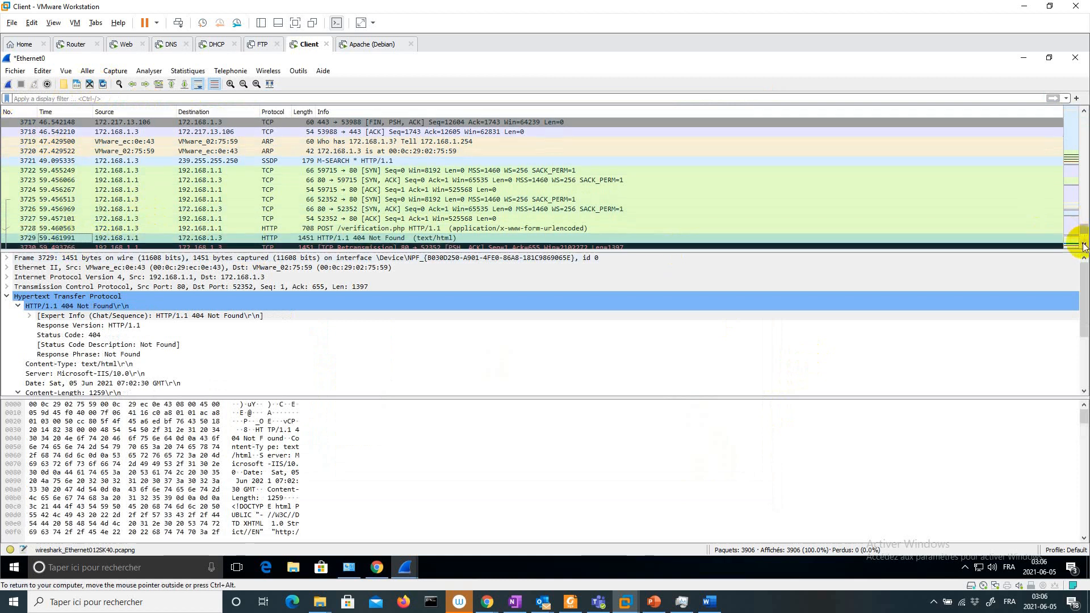
# Step: Open the server's response to the POST /verification.php request in its own window and select its Status Code field
pyautogui.doubleClick(372, 219)
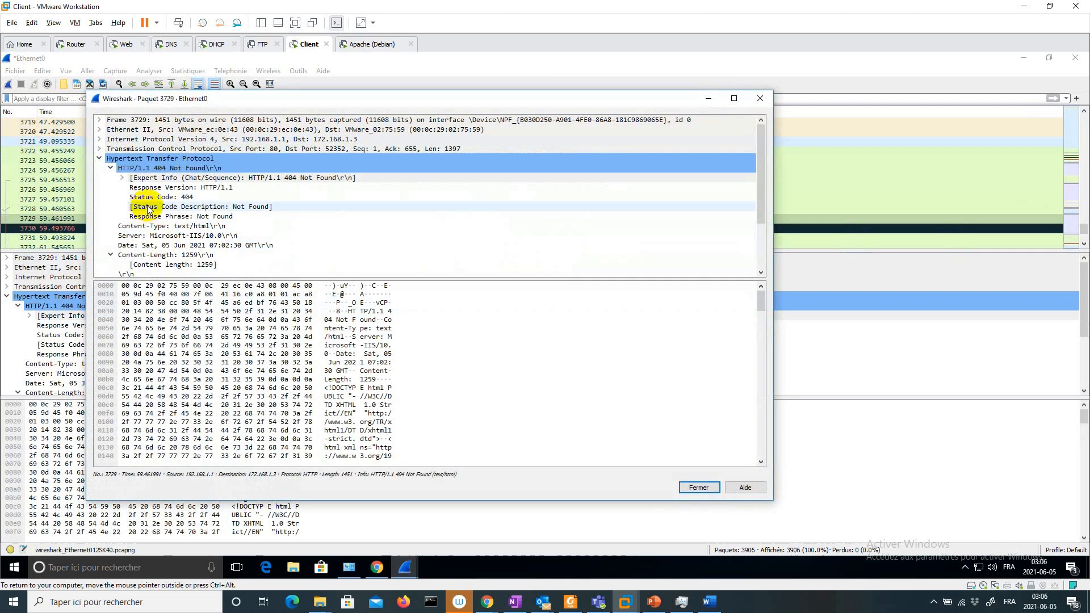
pyautogui.click(171, 197)
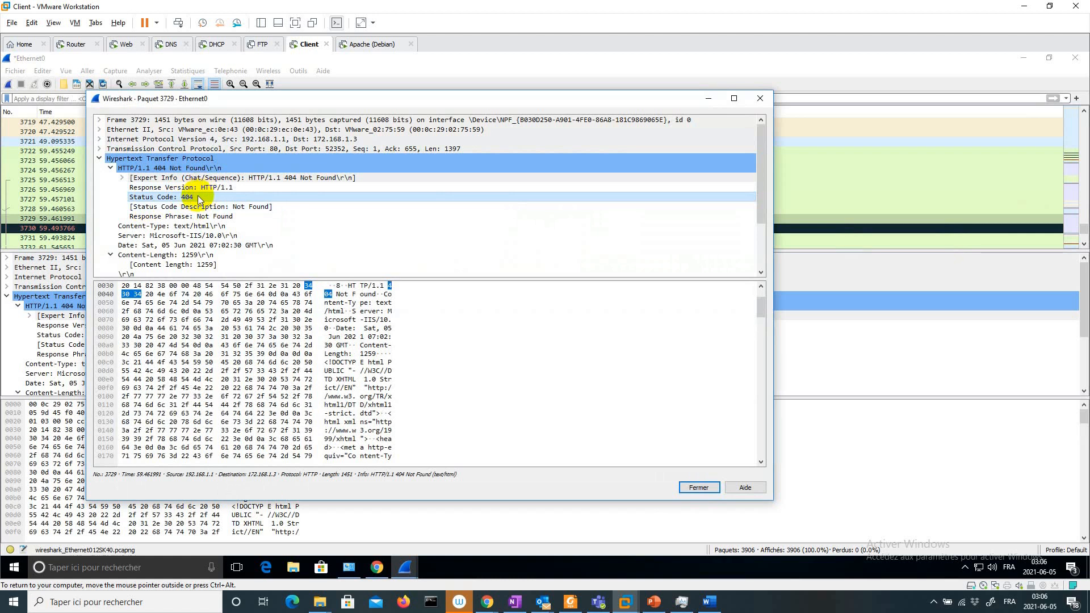
# Step: Switch to Foxit Reader to read the questions on the GET download packets, and return to the Client virtual machine
pyautogui.click(570, 602)
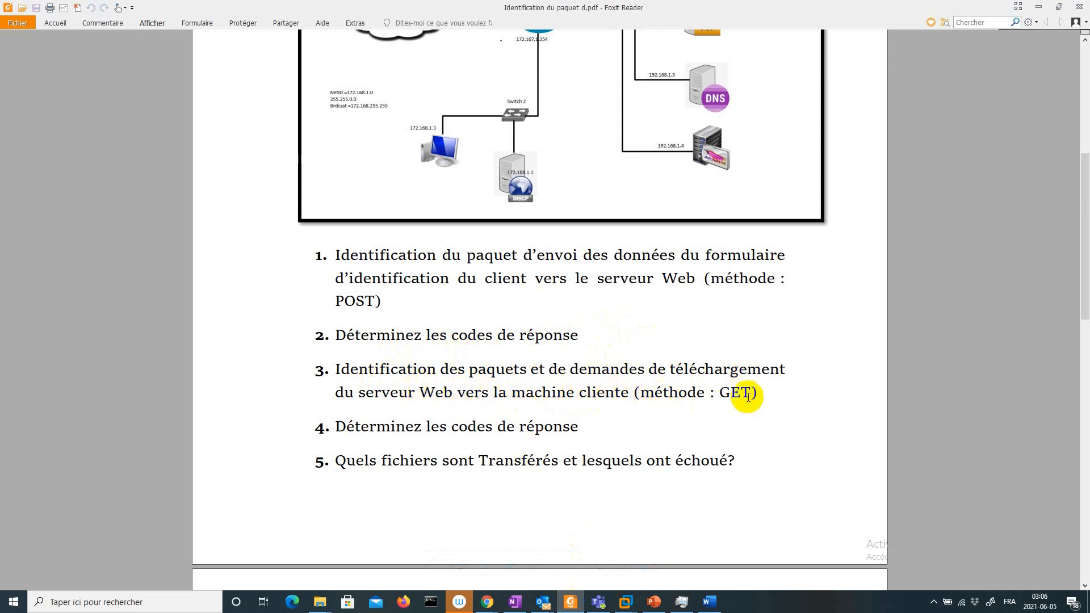
pyautogui.click(625, 602)
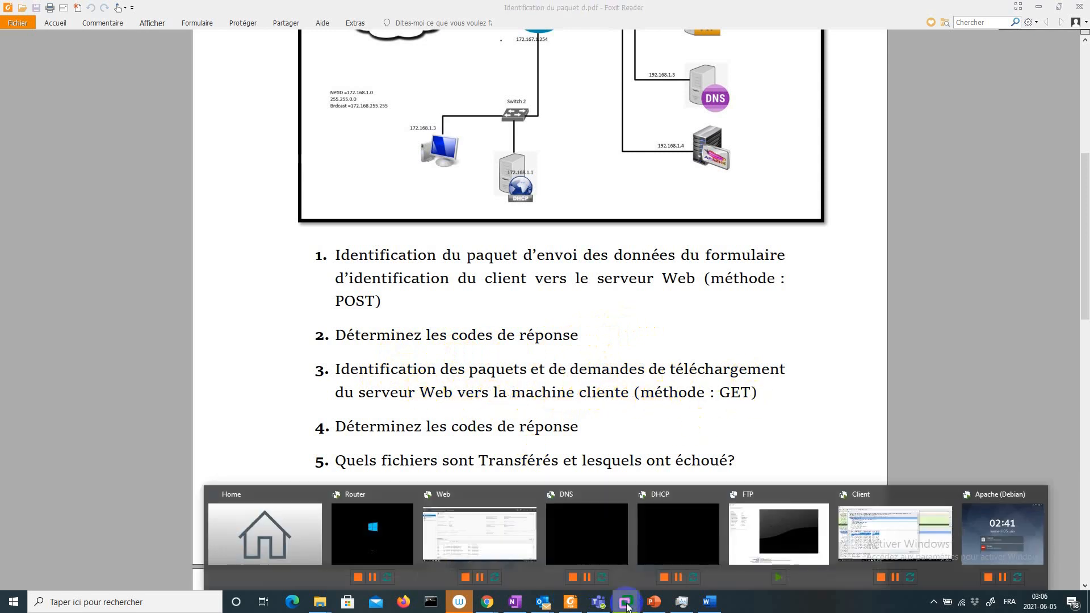
pyautogui.click(864, 534)
pyautogui.scroll(5, 427, 353)
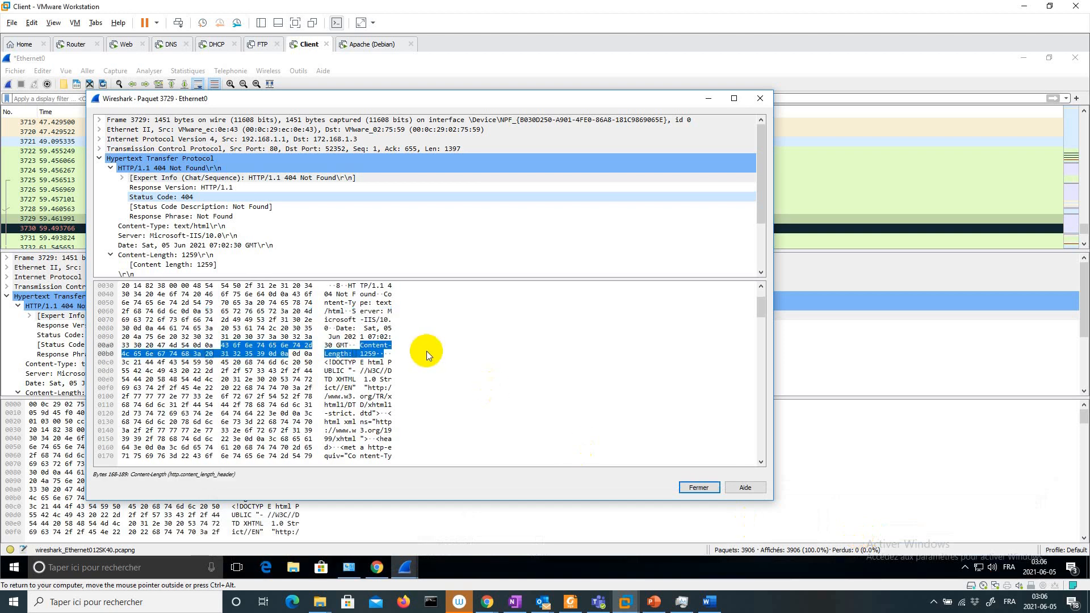
# Step: Check the file links on the test.com page and filter the capture with http.request.method=="GET"
pyautogui.click(376, 567)
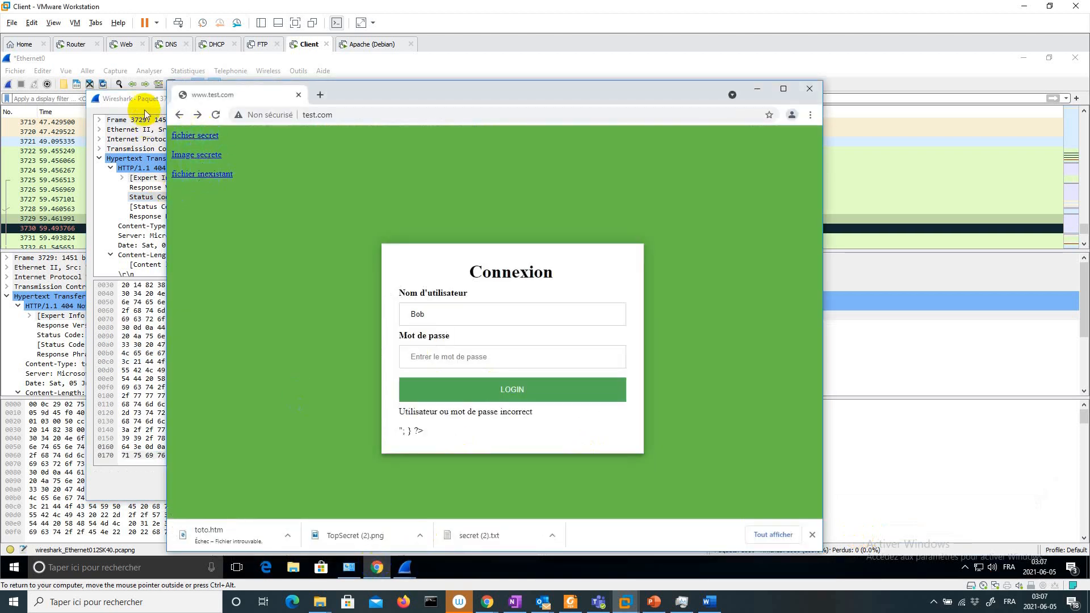
pyautogui.click(70, 100)
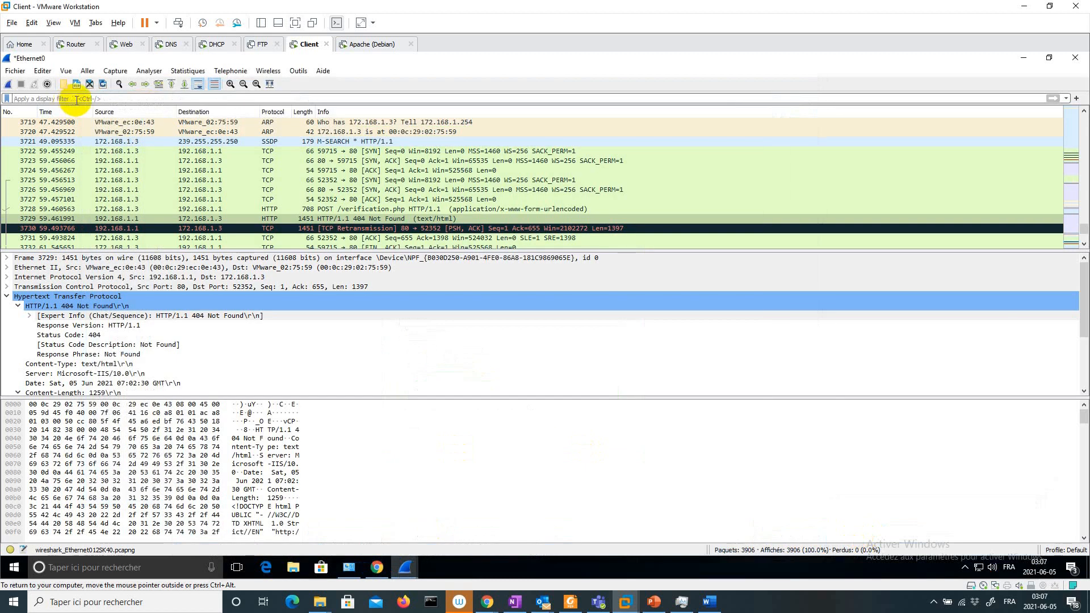
pyautogui.write('http.request.method=="')
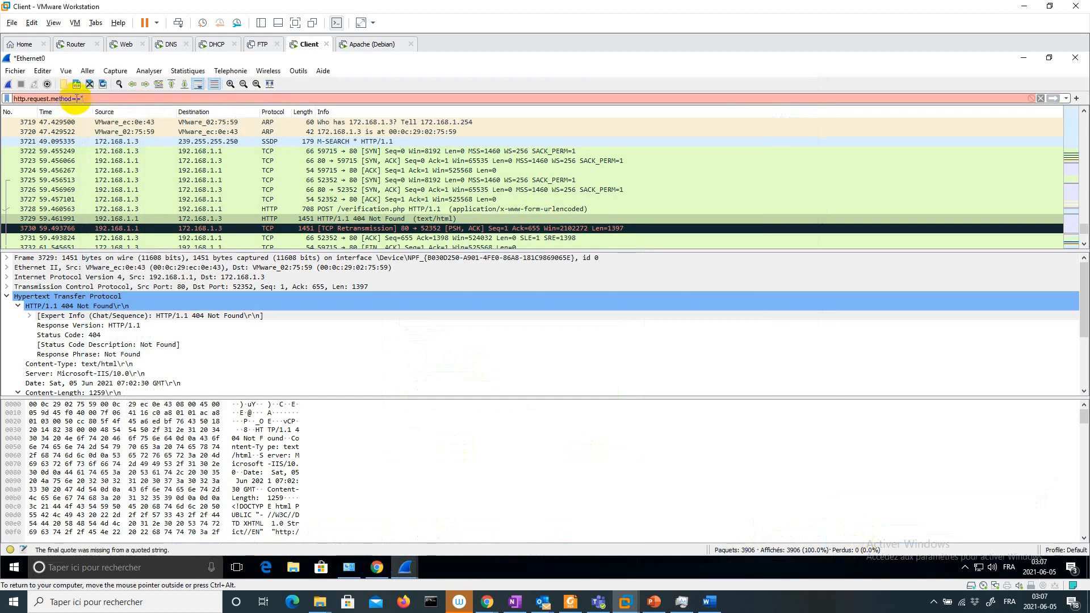
pyautogui.write('GET"')
pyautogui.press('Return')
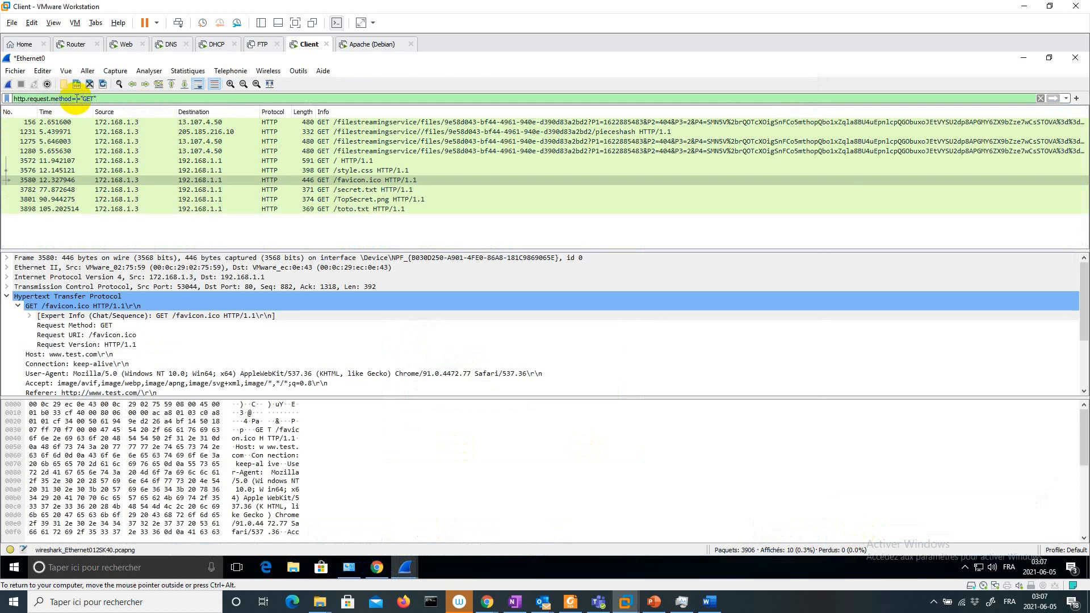
# Step: Examine the GET requests for secret.txt, TopSecret.png, toto.txt and favicon.ico in the filtered packet list
pyautogui.click(301, 190)
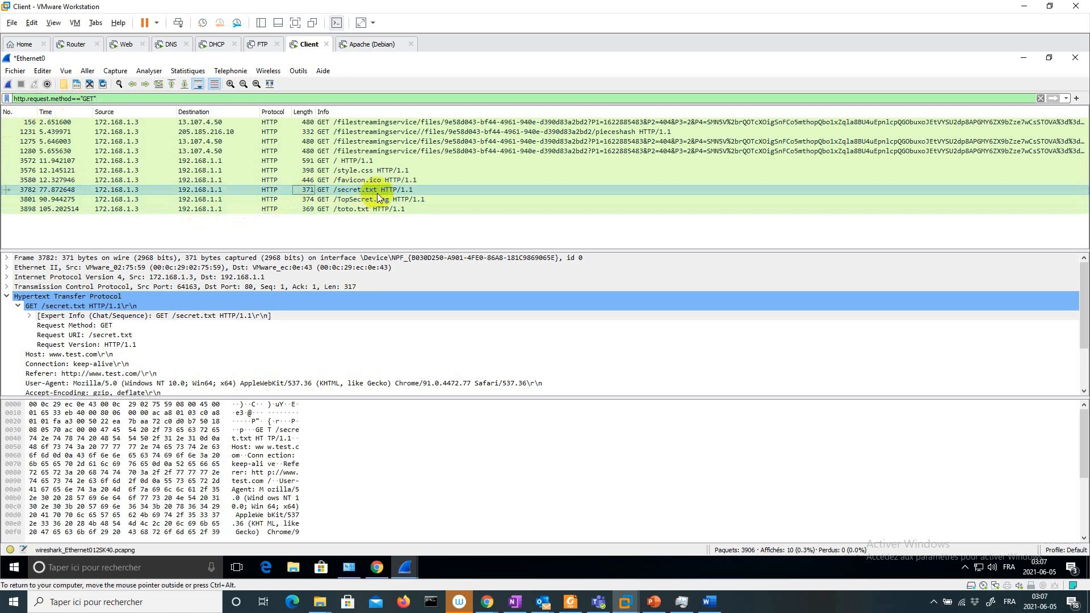
pyautogui.click(342, 203)
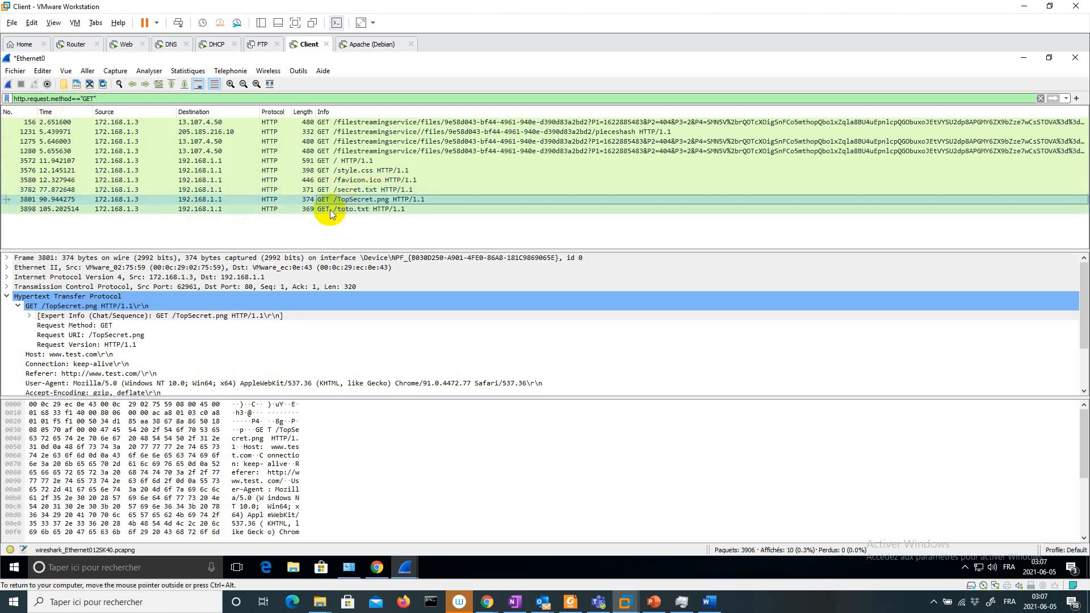
pyautogui.click(328, 193)
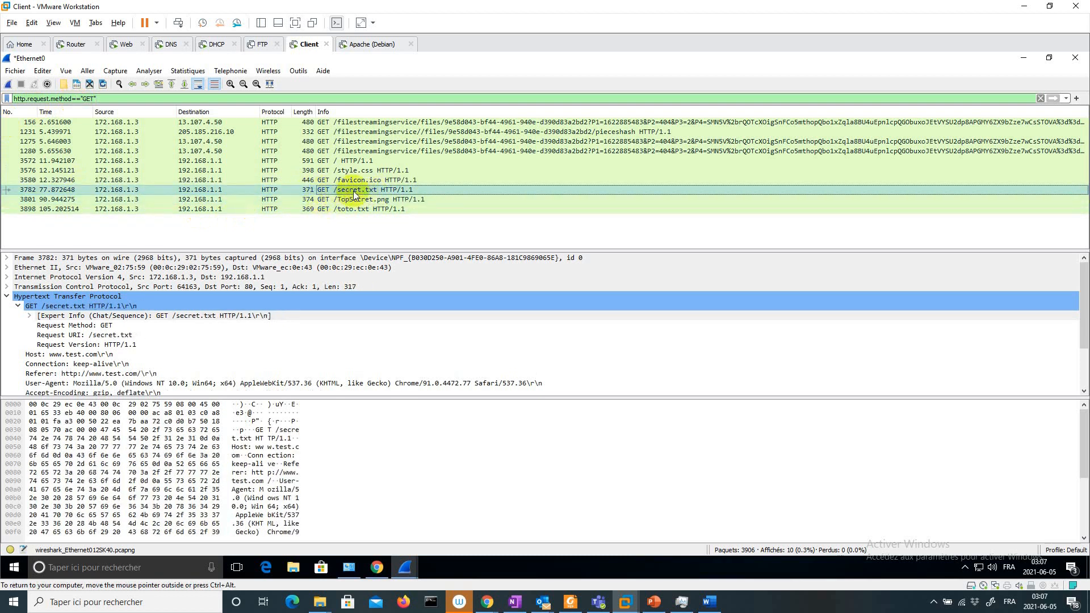
pyautogui.click(342, 200)
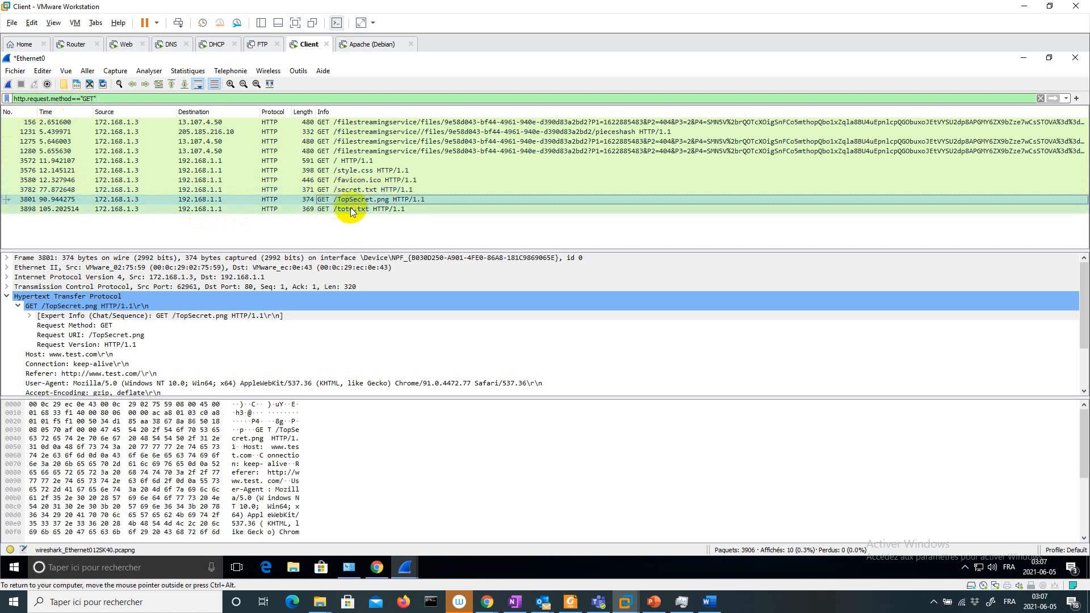
pyautogui.click(346, 211)
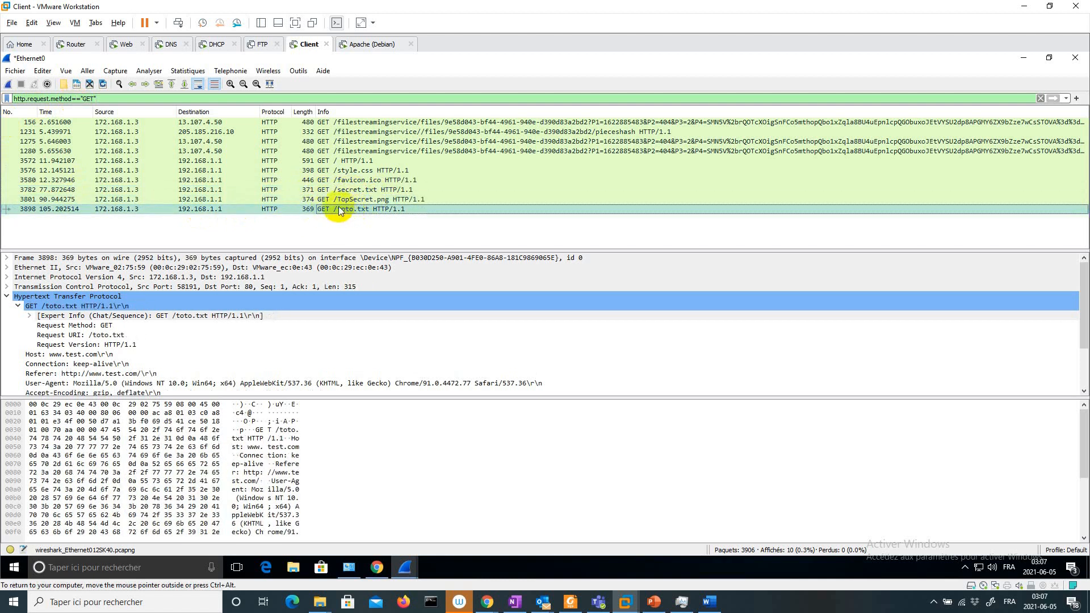
pyautogui.click(345, 191)
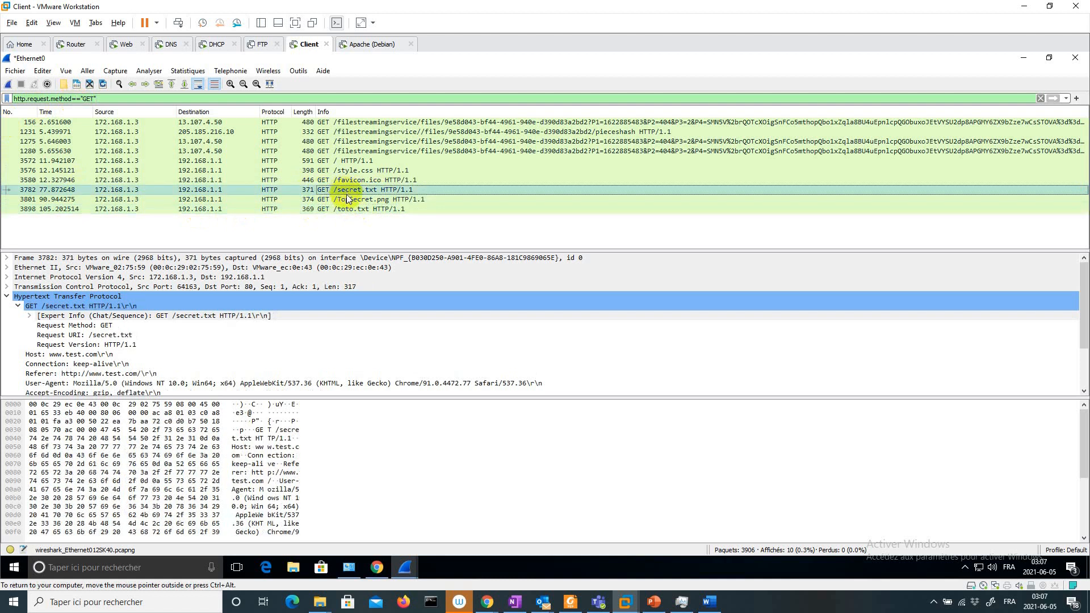
pyautogui.click(348, 201)
pyautogui.click(349, 209)
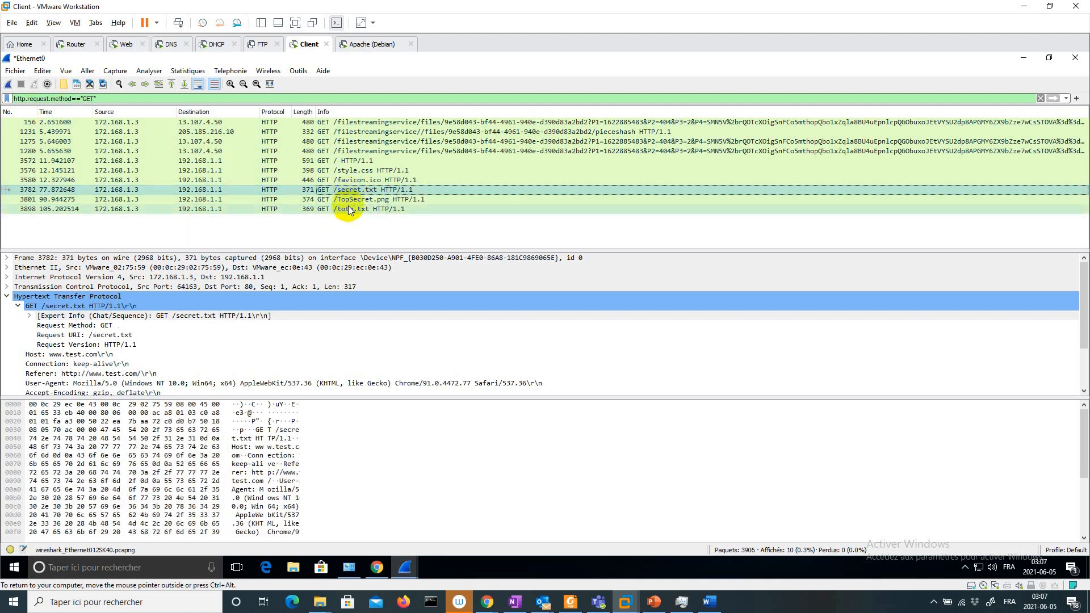
pyautogui.click(341, 181)
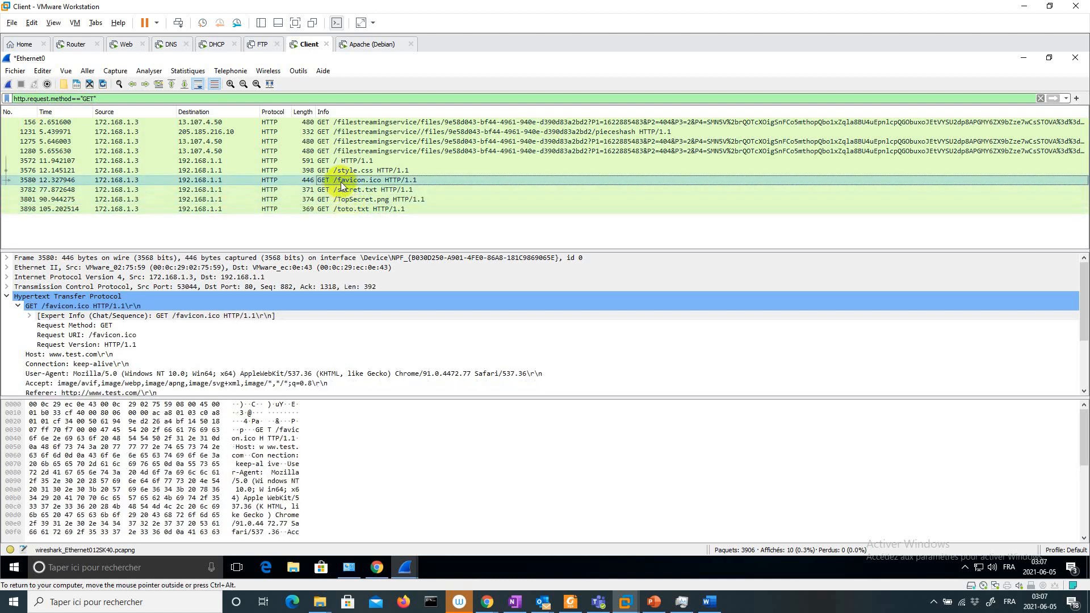
# Step: Examine the GET /secret.txt packet's Hypertext Transfer Protocol section in its own window, including the response frame reference, and close it
pyautogui.click(378, 190)
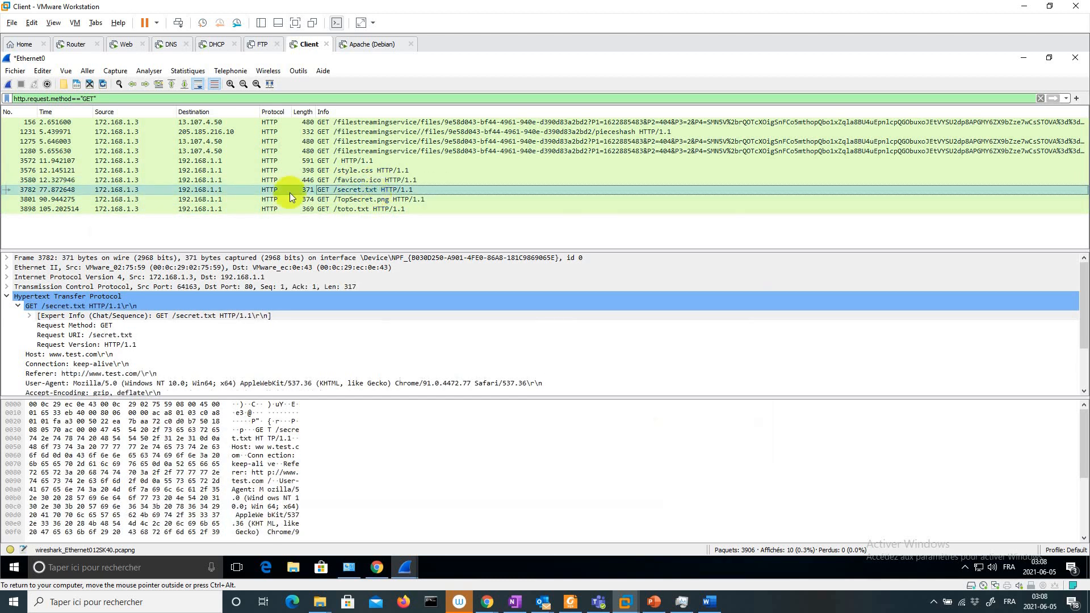
pyautogui.doubleClick(368, 194)
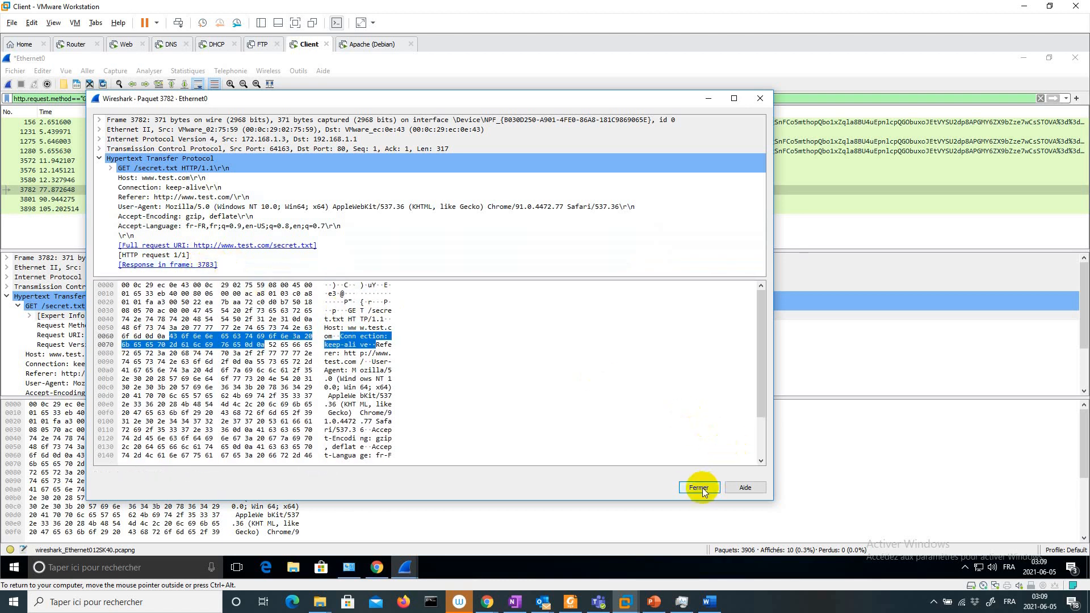
pyautogui.click(699, 488)
# Step: Clear the display filter and open the server's response to GET /secret.txt in its own window
pyautogui.moveTo(121, 102); pyautogui.dragTo(22, 101)
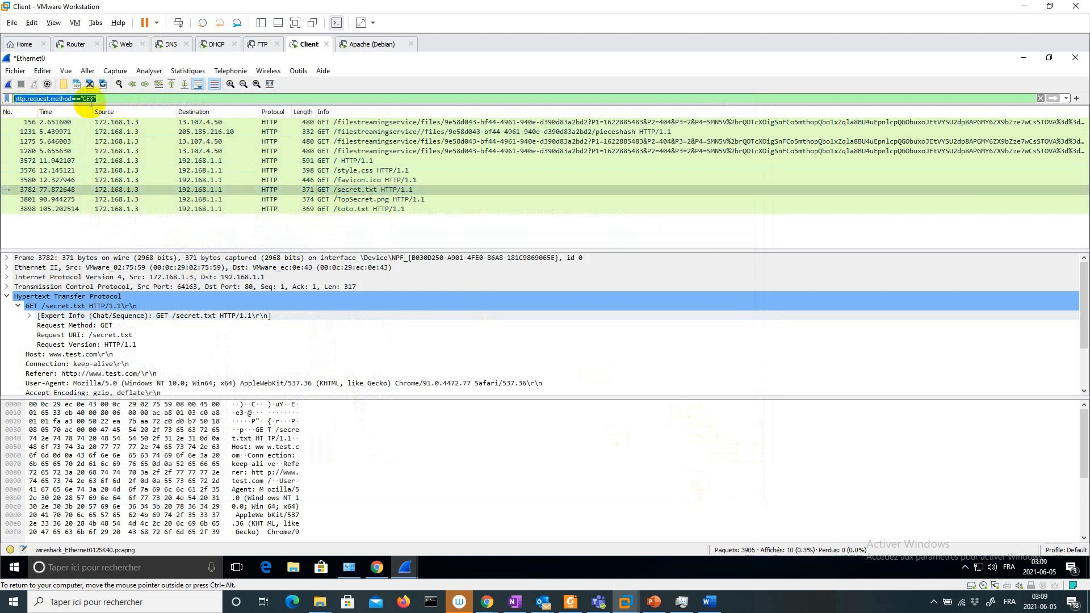
pyautogui.press('BackSpace')
pyautogui.press('Return')
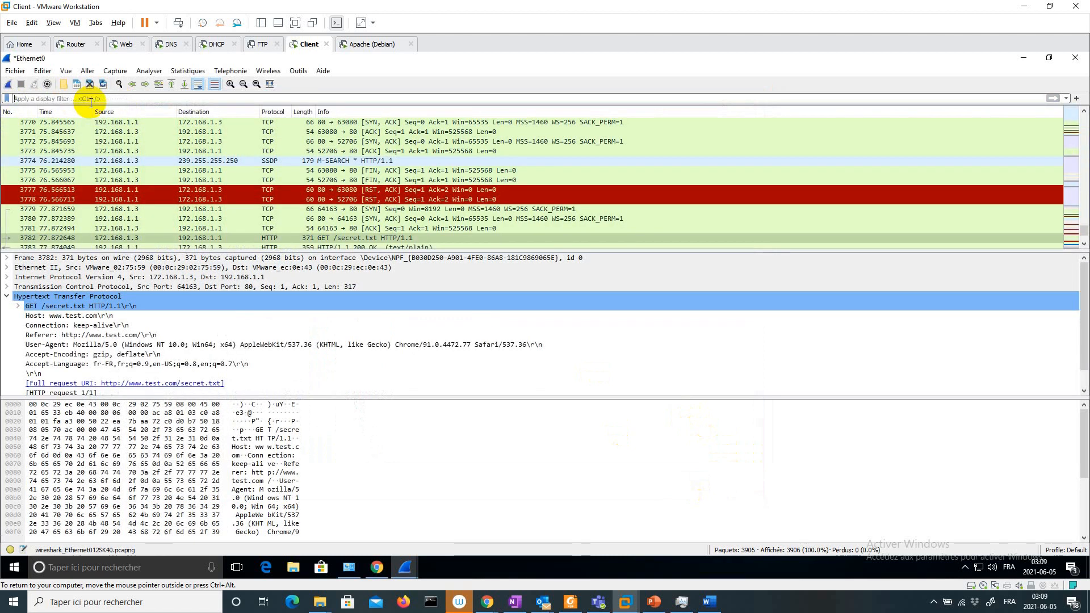
pyautogui.click(113, 248)
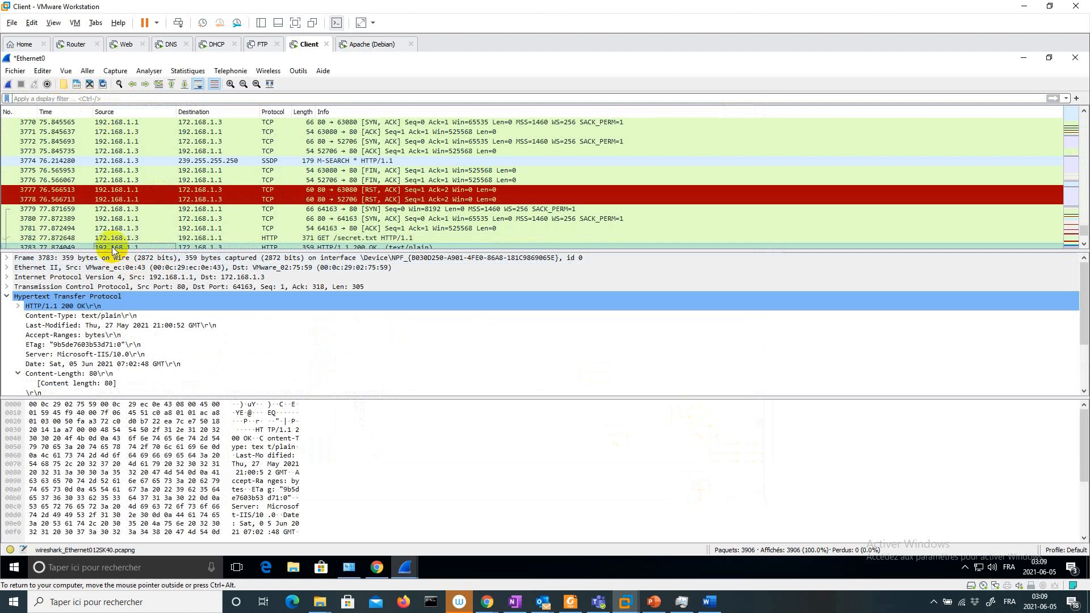
pyautogui.doubleClick(113, 247)
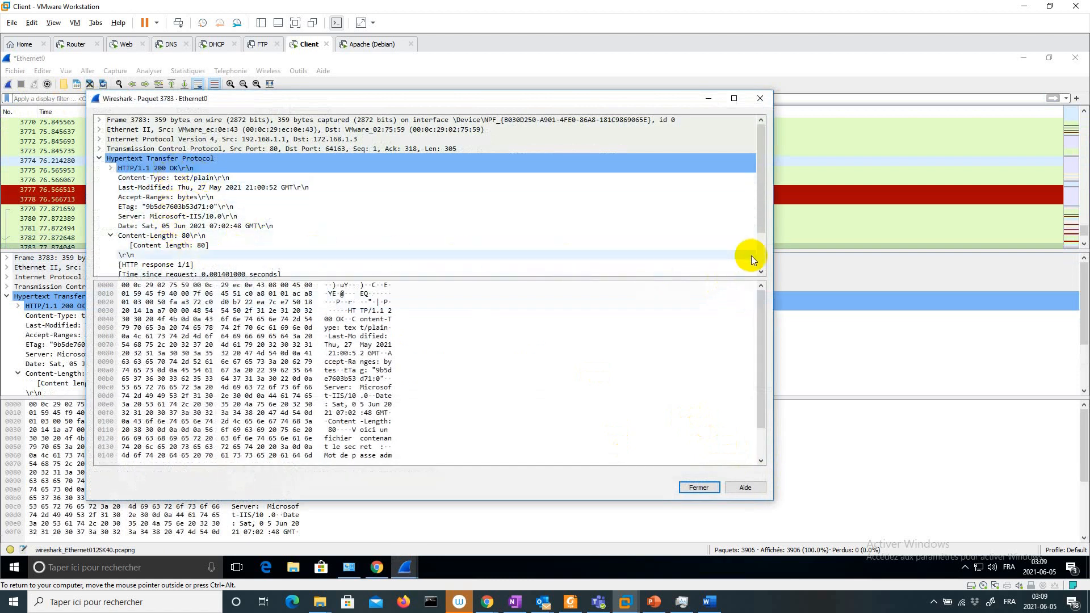
# Step: Expand the response's Line-based text data section and select the line containing the administrator password
pyautogui.moveTo(760, 223); pyautogui.dragTo(759, 263)
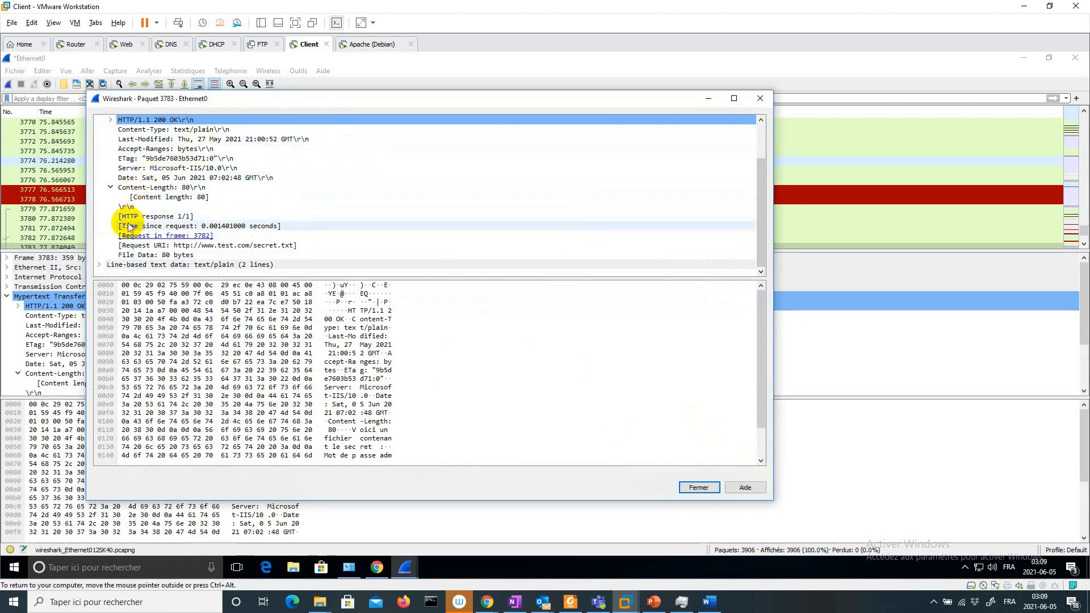
pyautogui.click(101, 265)
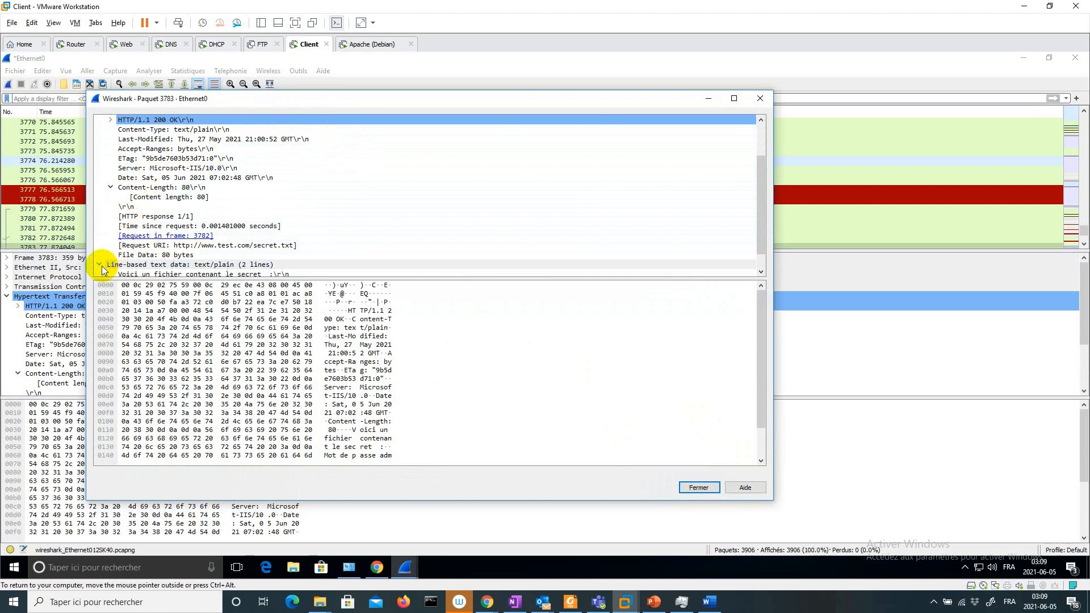
pyautogui.click(762, 273)
pyautogui.click(762, 273)
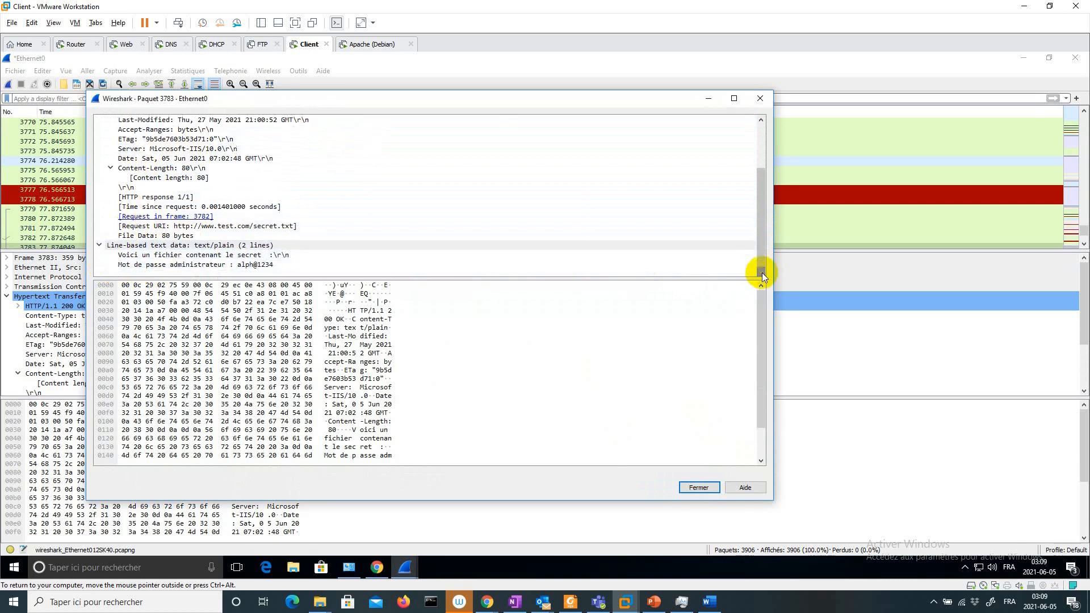
pyautogui.click(200, 264)
# Step: Open the downloaded secret (2).txt from Chrome, highlight its text for comparison with the captured data, and minimize Notepad
pyautogui.click(374, 569)
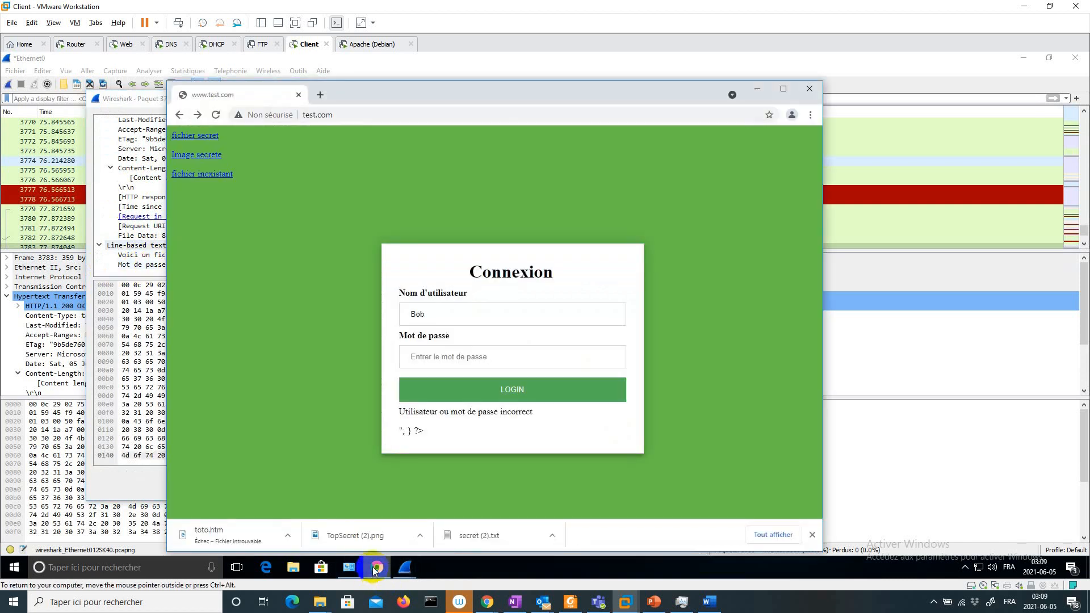
pyautogui.click(496, 537)
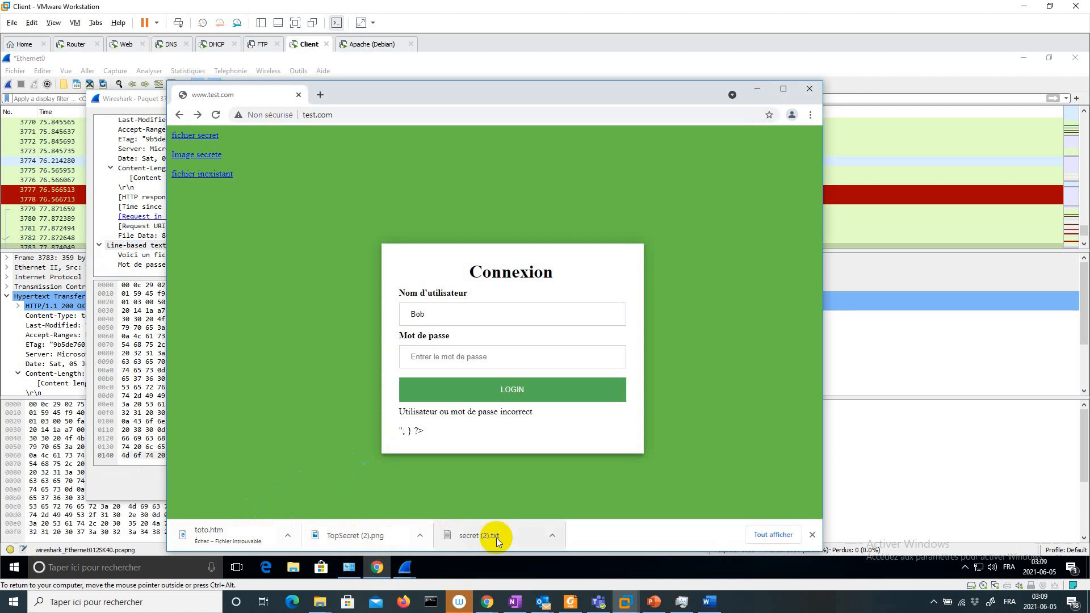
pyautogui.click(565, 534)
pyautogui.click(590, 469)
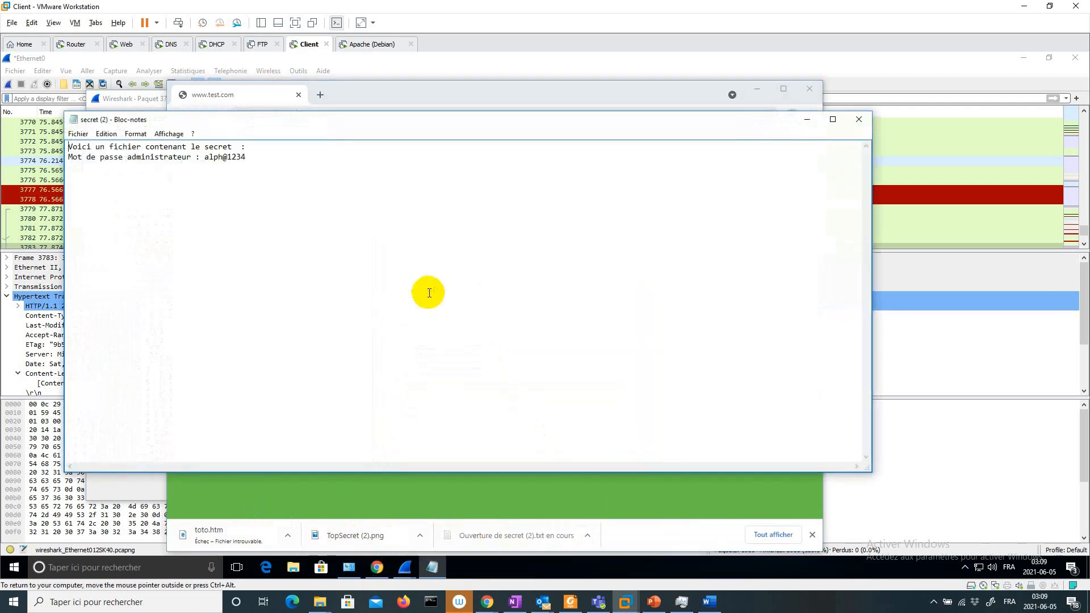
pyautogui.moveTo(68, 146); pyautogui.dragTo(254, 154)
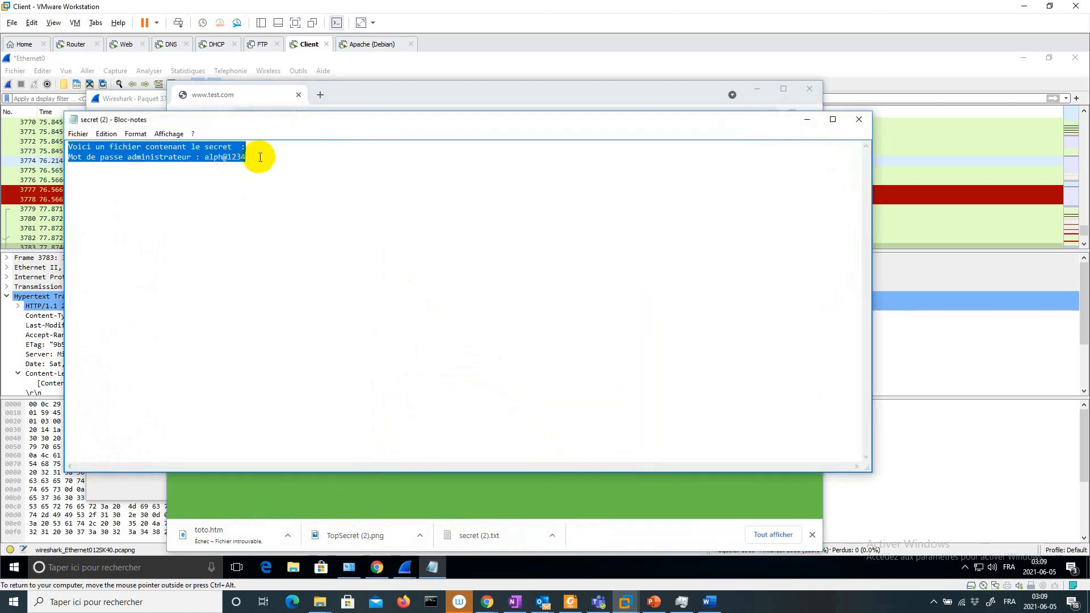
pyautogui.click(806, 123)
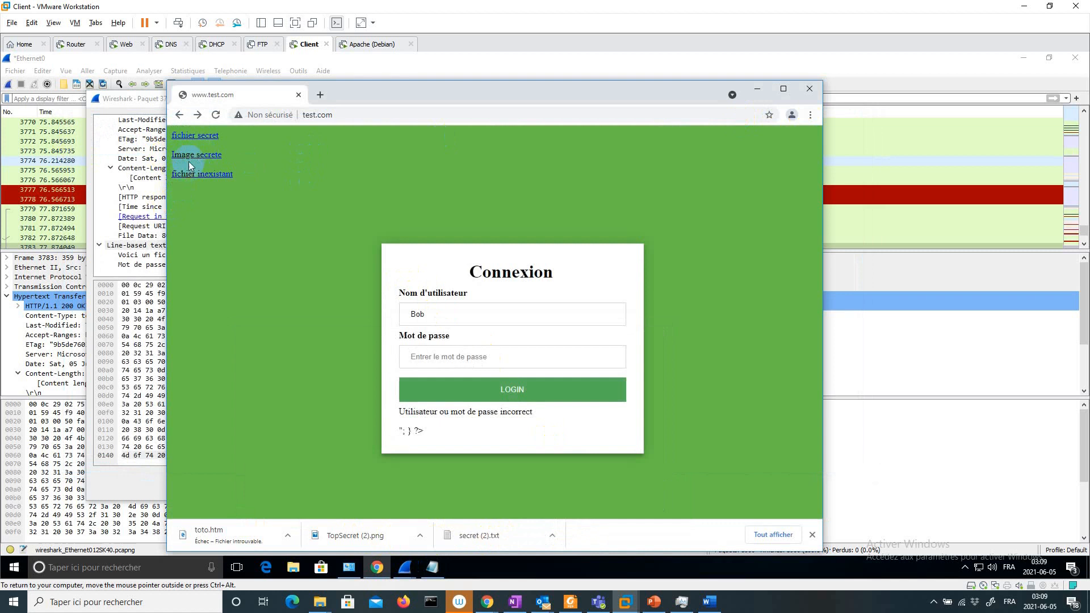
# Step: Close the secret.txt response window and filter the packet list with http.request.method=="GET"
pyautogui.click(131, 101)
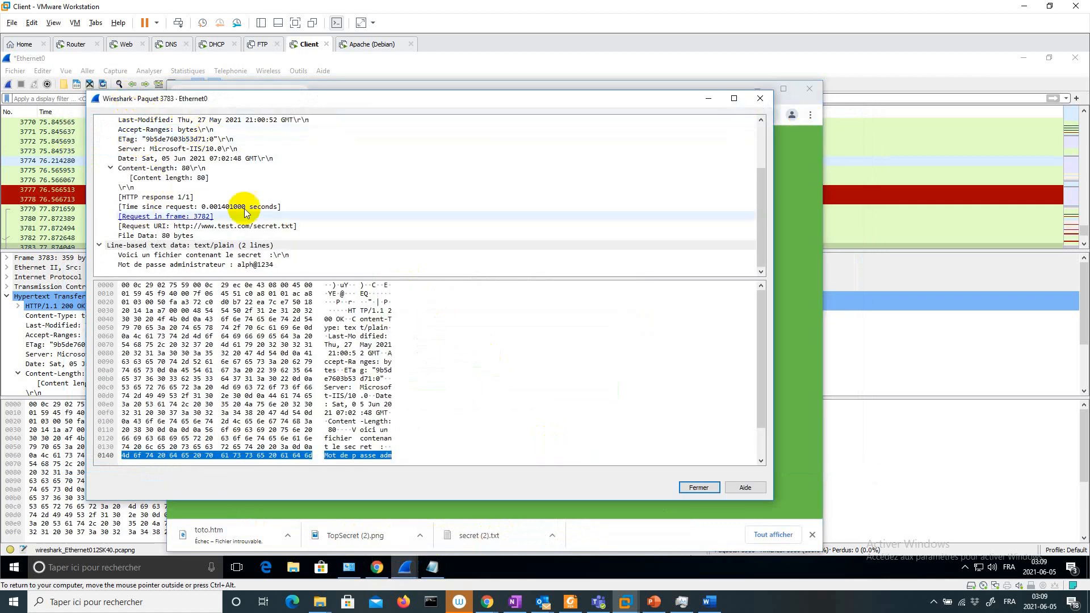
pyautogui.click(764, 101)
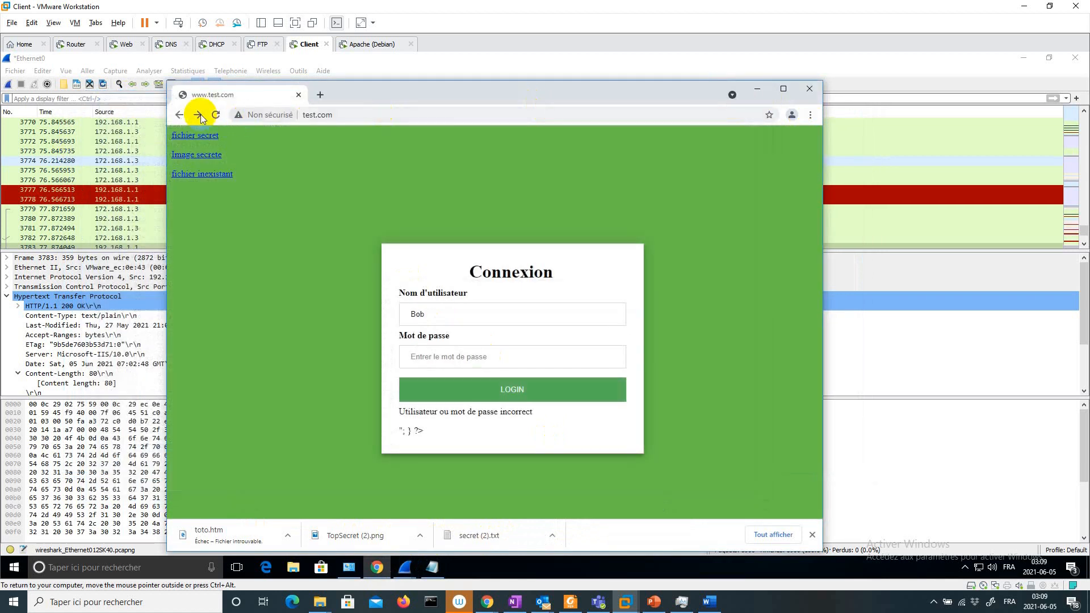
pyautogui.click(121, 99)
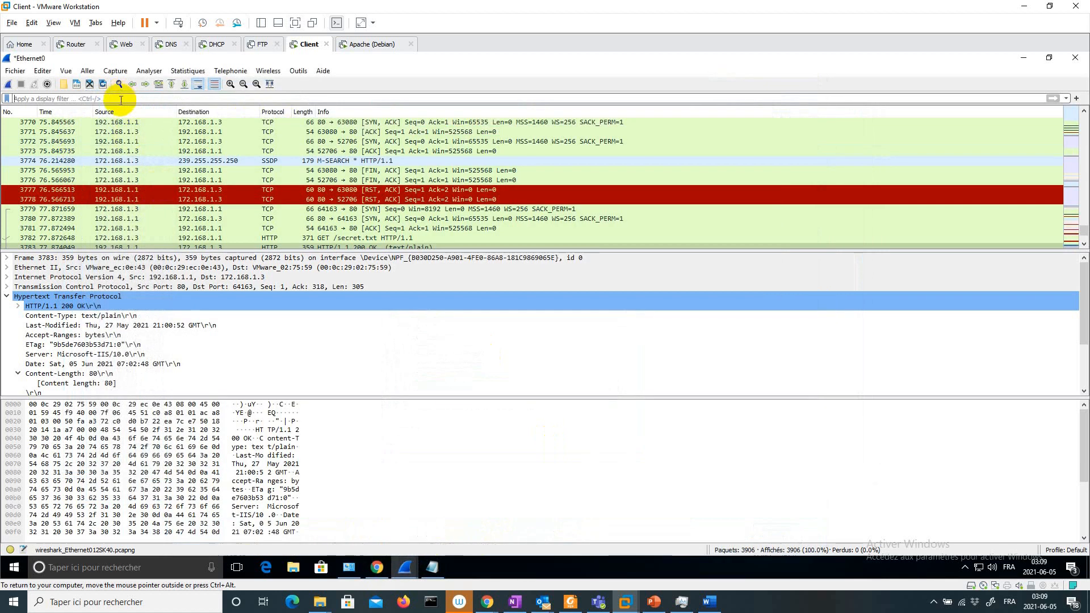
pyautogui.write('ht')
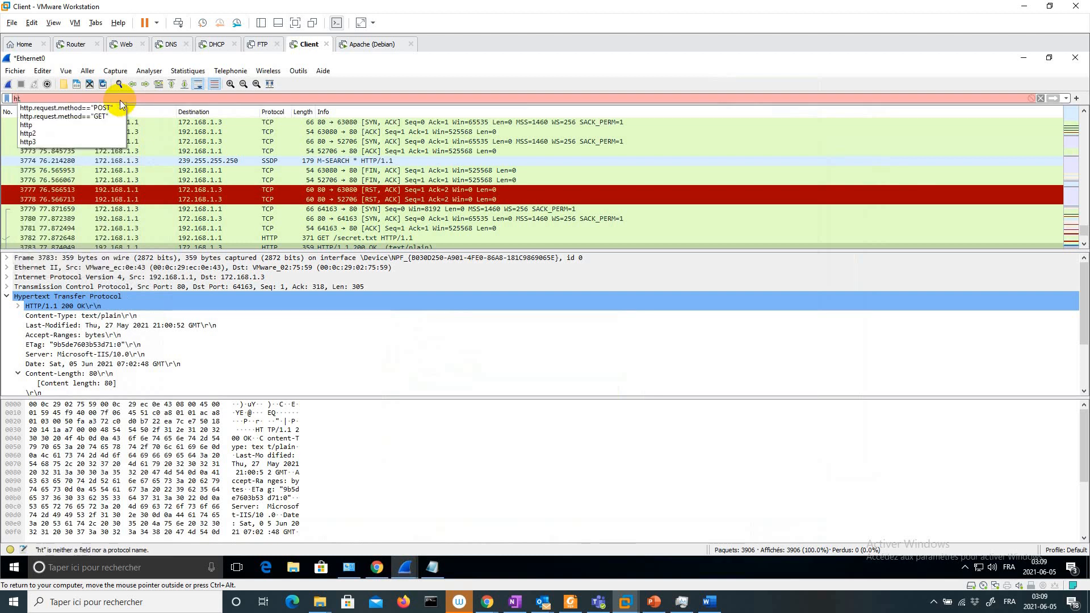
pyautogui.press('Down')
pyautogui.press('Down')
pyautogui.press('Return')
pyautogui.press('Return')
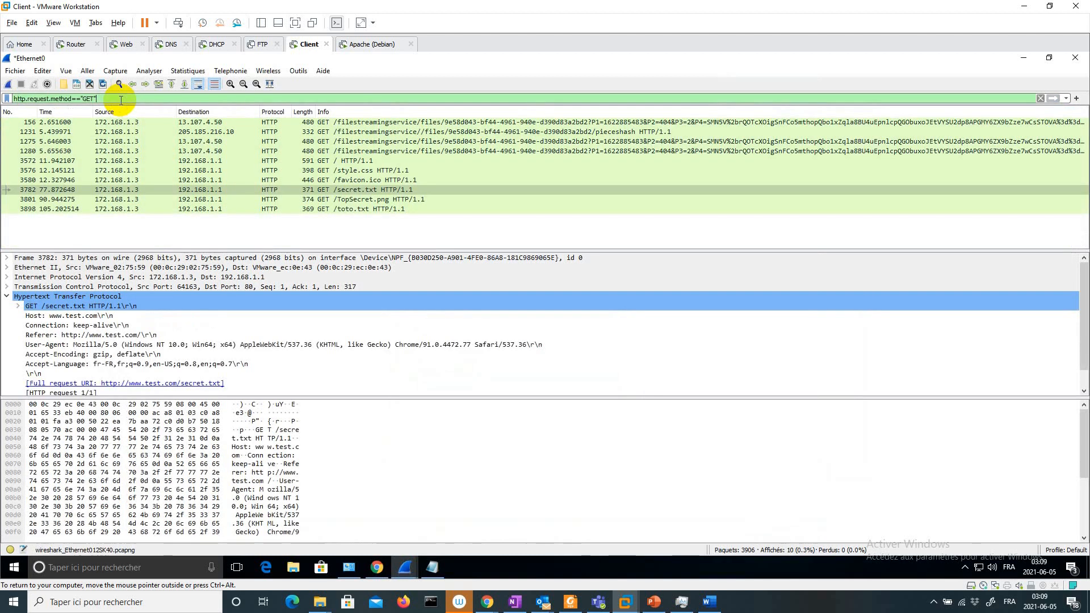
# Step: Examine the GET /TopSecret.png packet in its own window, including its response frame reference, and close it
pyautogui.doubleClick(342, 199)
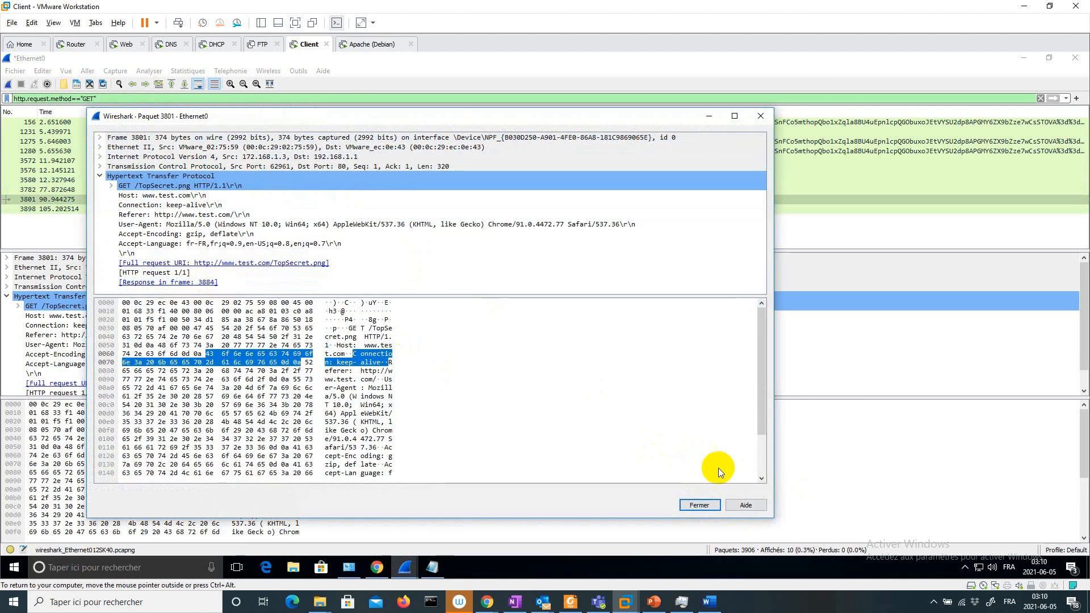
pyautogui.click(700, 505)
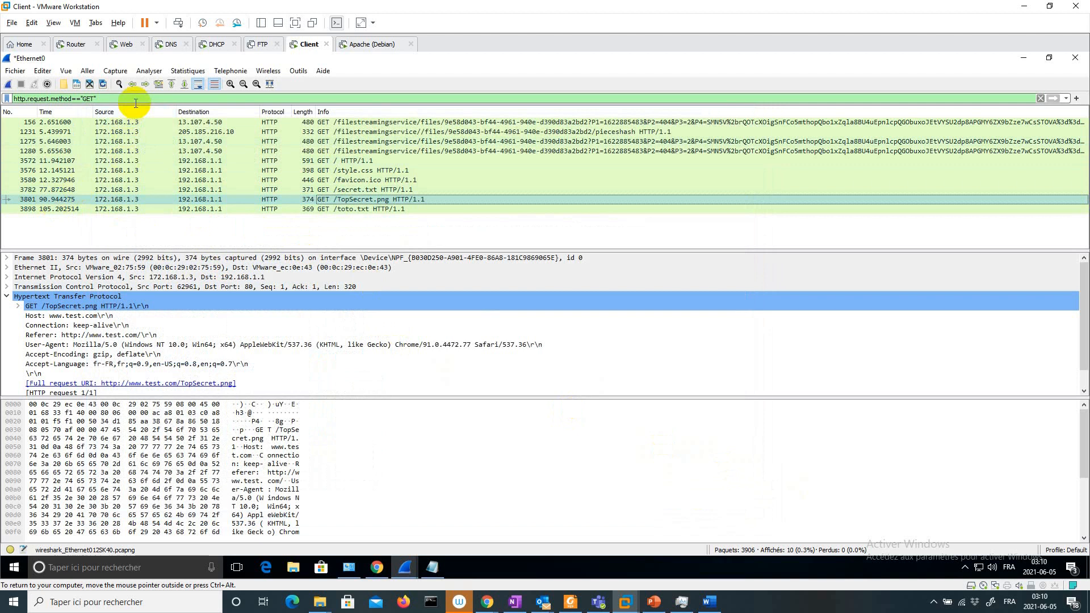
# Step: Replace the display filter with http.response to list only the HTTP responses
pyautogui.click(103, 99)
pyautogui.moveTo(103, 99); pyautogui.dragTo(5, 97)
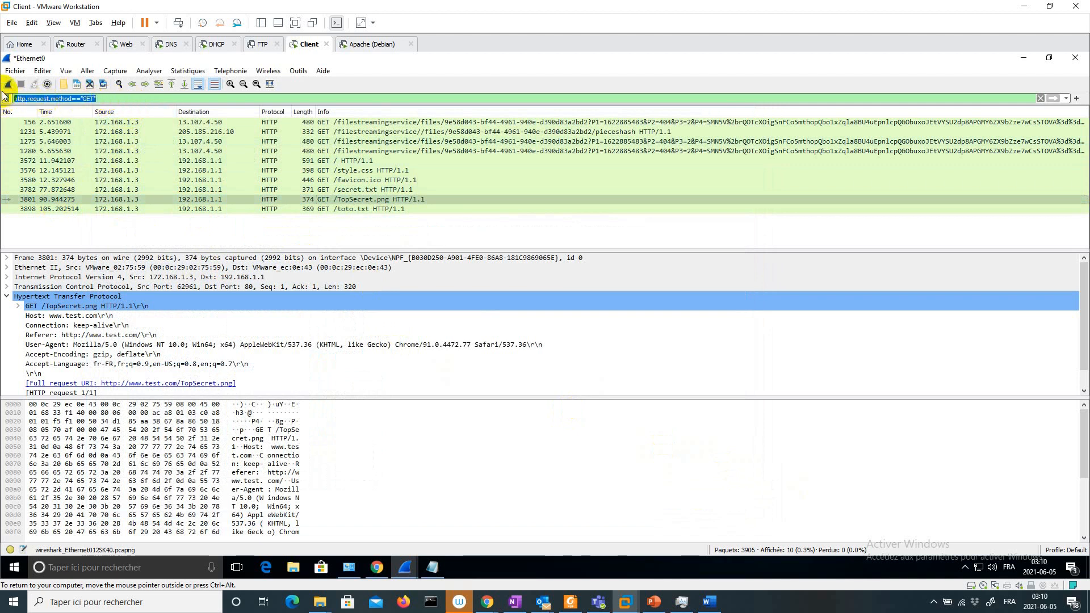
pyautogui.write('http')
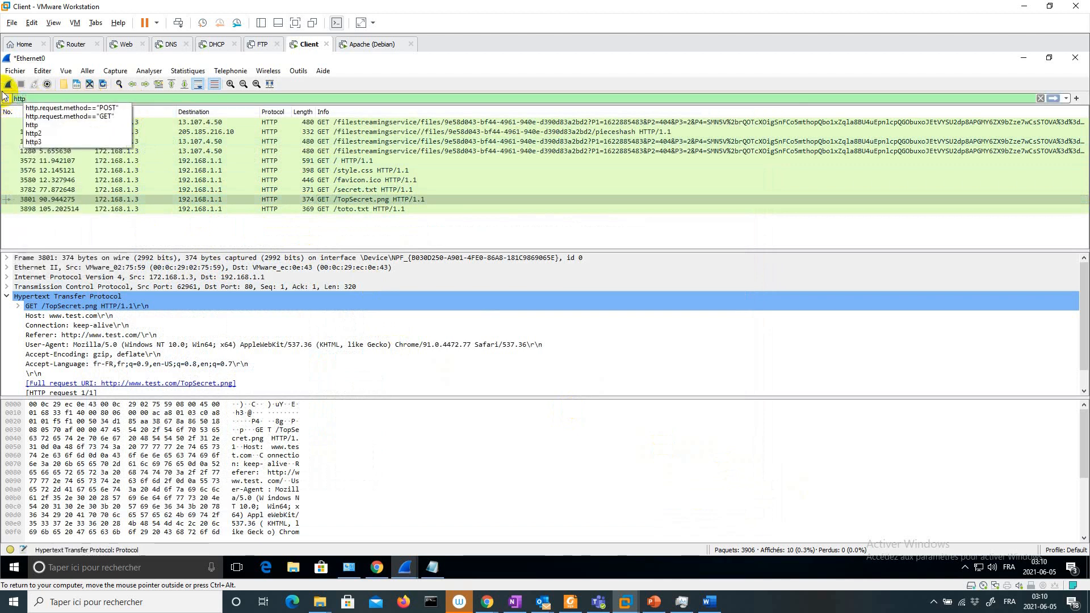
pyautogui.write('.respo')
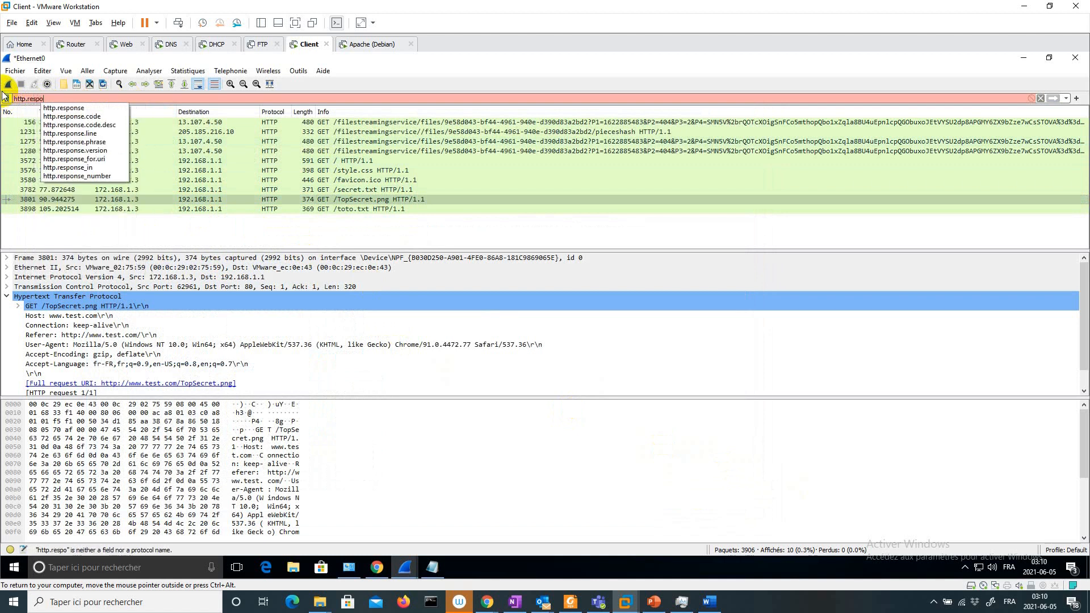
pyautogui.write('ns')
pyautogui.write('e')
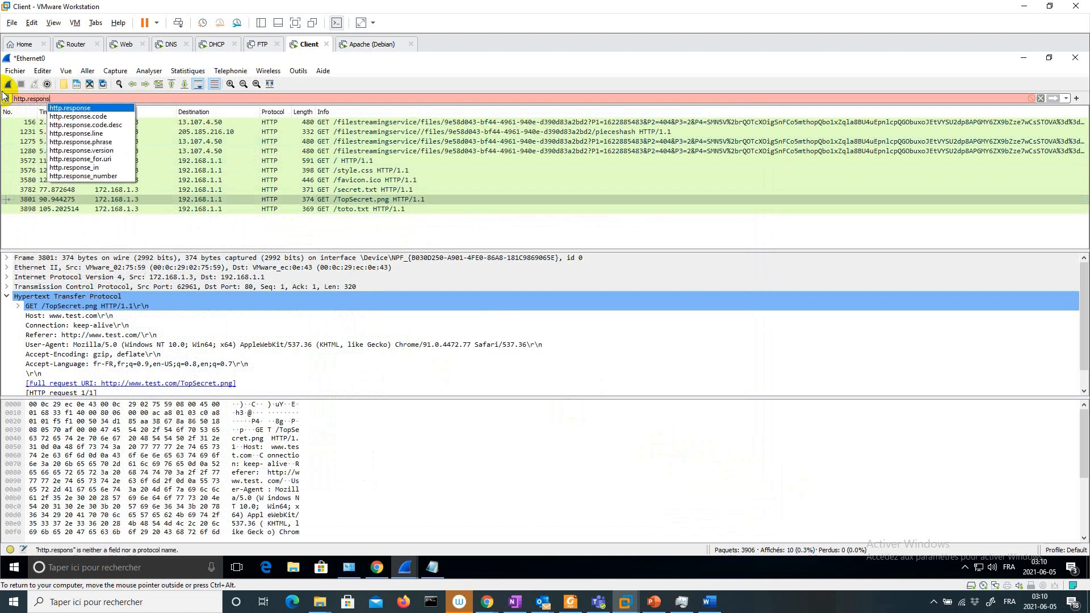
pyautogui.press('Return')
# Step: Open the 200 OK (PNG) response in its own window and examine its HTTP status line and Portable Network Graphics section
pyautogui.click(25, 247)
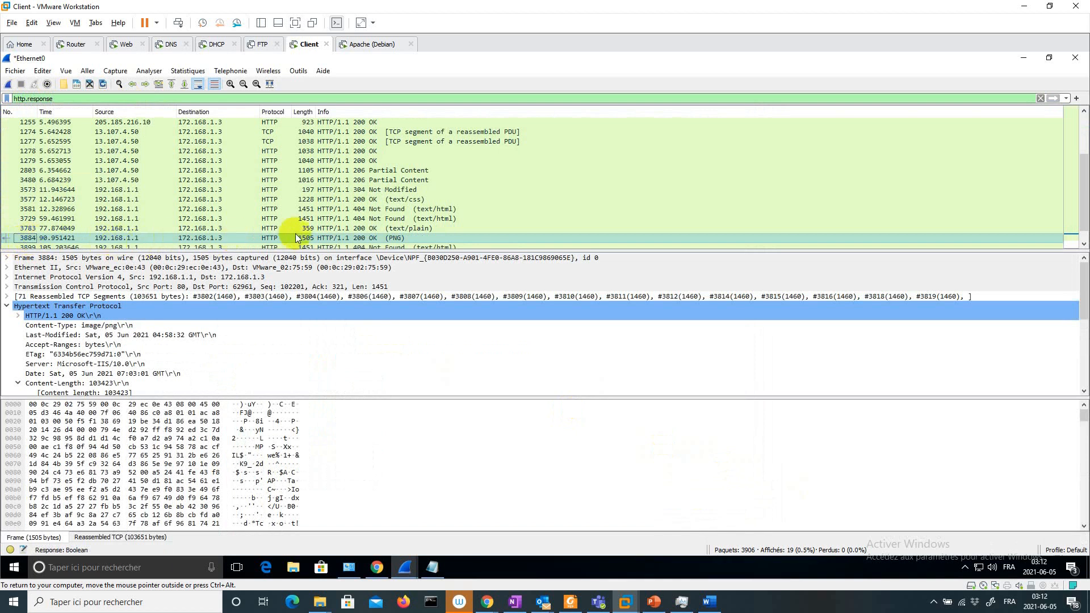
pyautogui.doubleClick(369, 238)
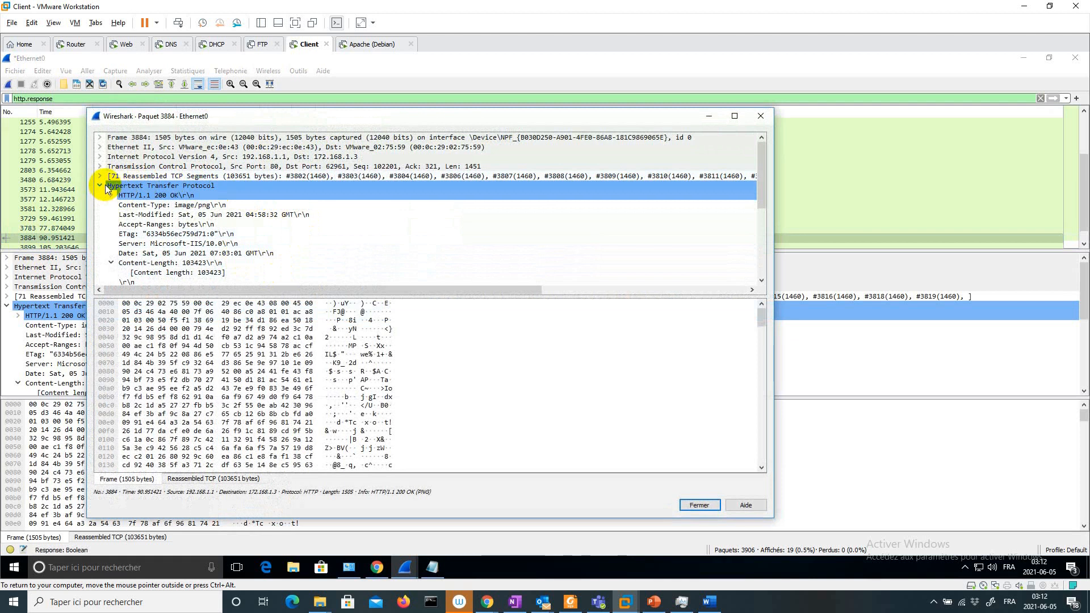
pyautogui.click(160, 197)
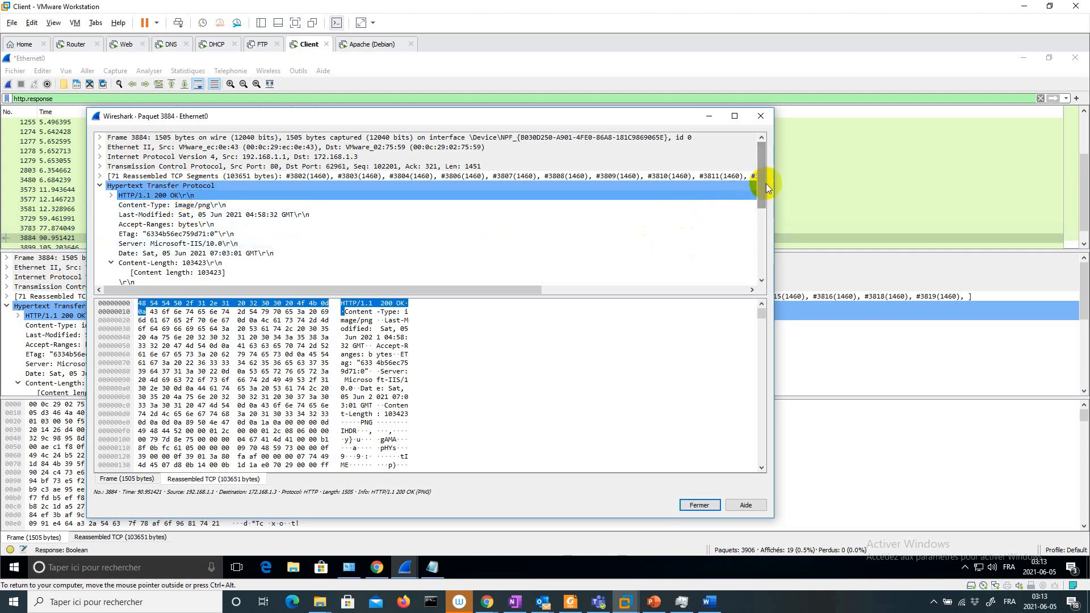
pyautogui.moveTo(765, 183); pyautogui.dragTo(761, 256)
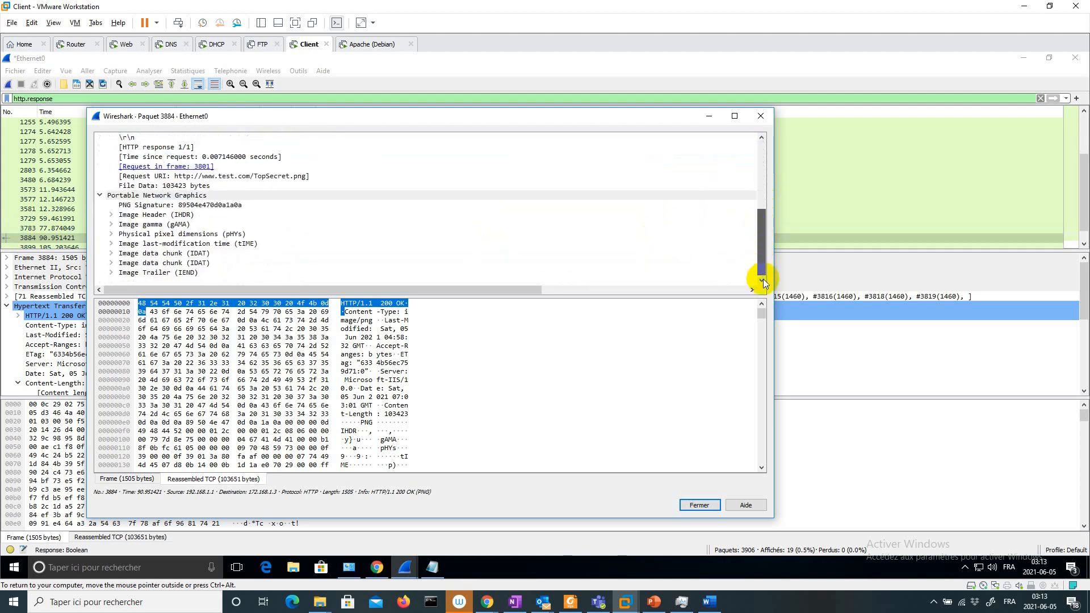
pyautogui.click(162, 196)
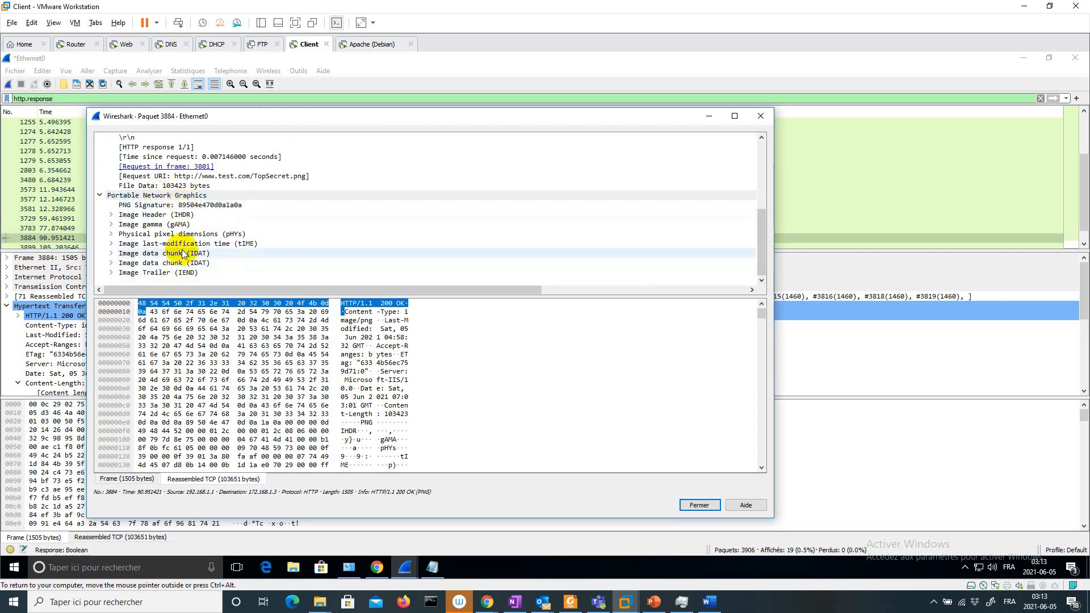
# Step: Briefly expand and collapse the Image Header (IHDR) and Image gamma (gAMA) entries, and close the PNG response window
pyautogui.click(112, 215)
pyautogui.click(112, 216)
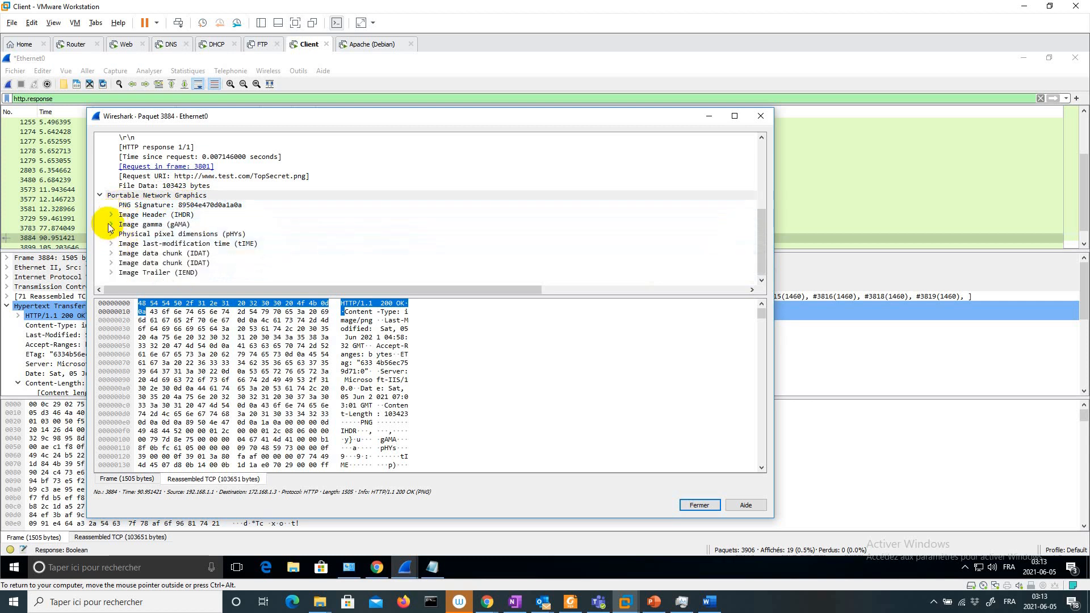
pyautogui.click(112, 224)
pyautogui.click(112, 224)
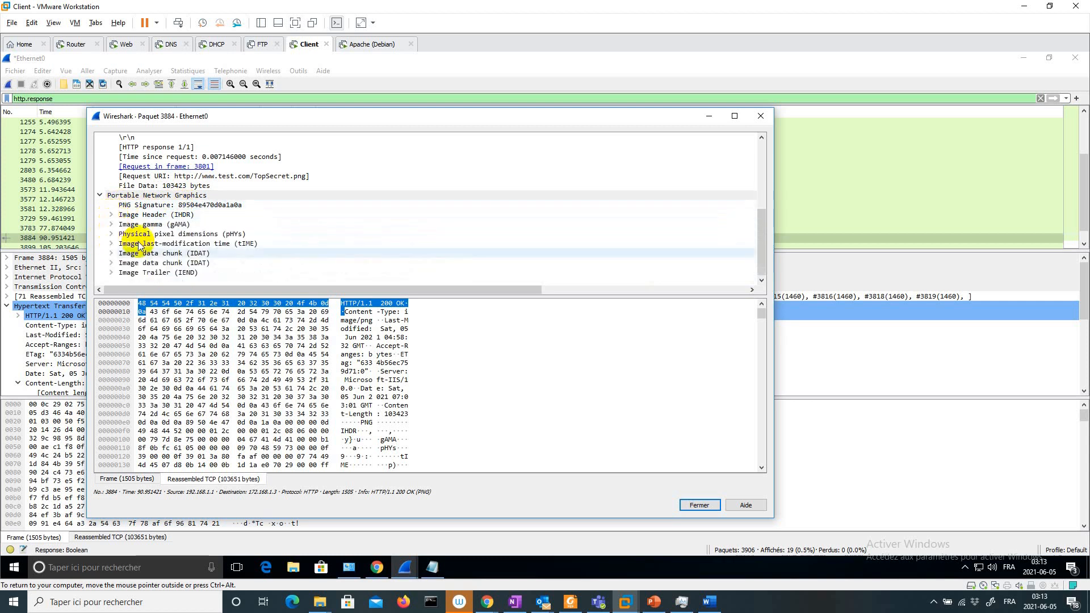
pyautogui.click(699, 504)
# Step: Open the last 404 Not Found response in its own window and compare it with the fichier inexistant link in Chrome
pyautogui.scroll(-1, 272, 186)
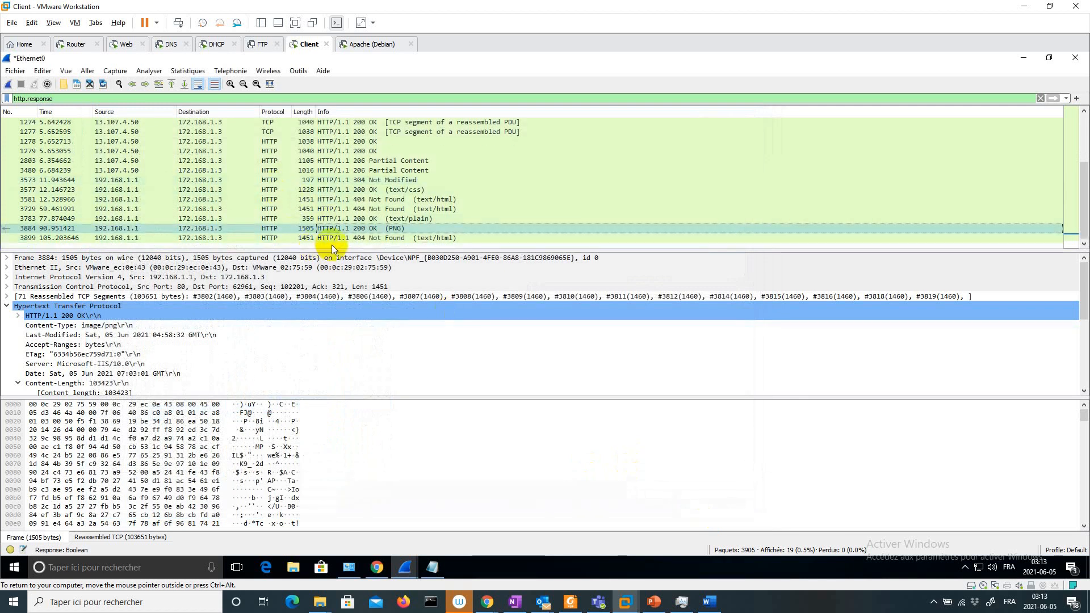
pyautogui.doubleClick(183, 240)
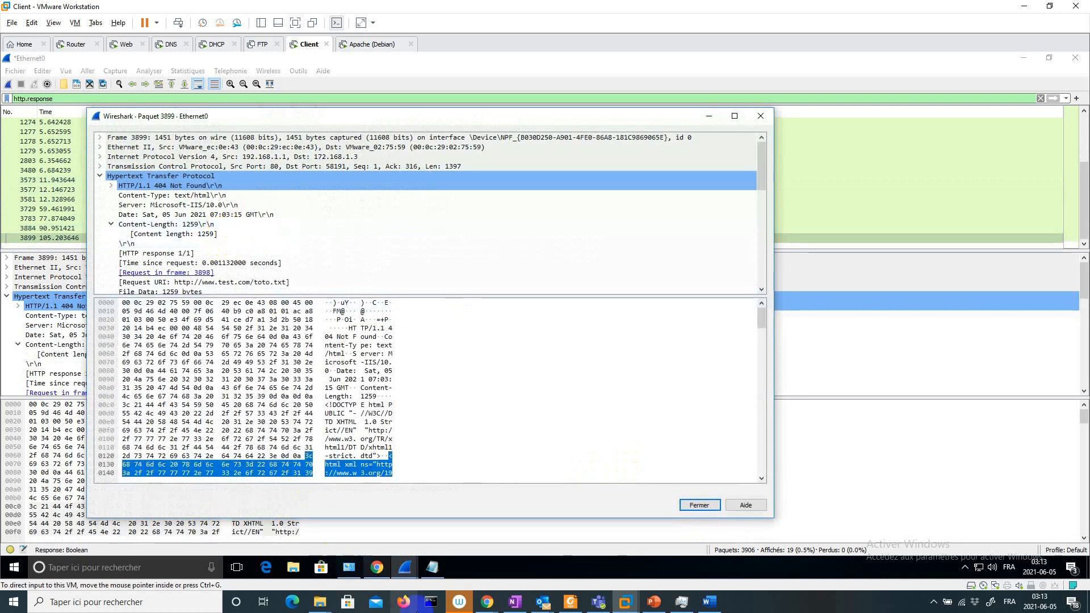
pyautogui.click(378, 567)
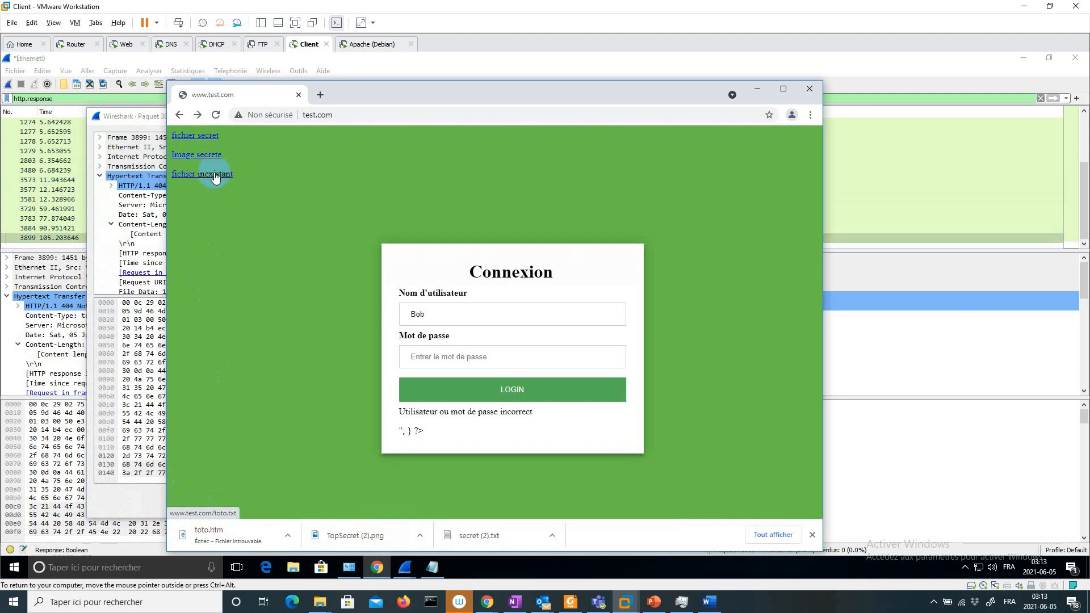
pyautogui.click(136, 115)
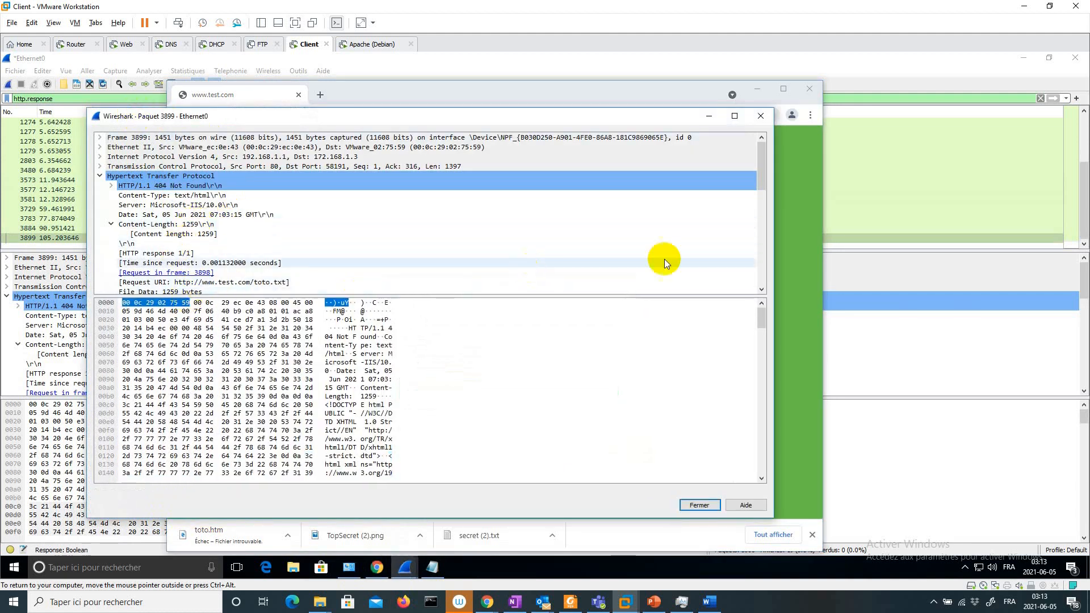
# Step: Expand the HTTP/1.1 404 Not Found status line of the toto.txt response to show its status code details
pyautogui.moveTo(758, 172)
pyautogui.mouseDown()
pyautogui.moveTo(759, 317)
pyautogui.moveTo(751, 163)
pyautogui.mouseUp()
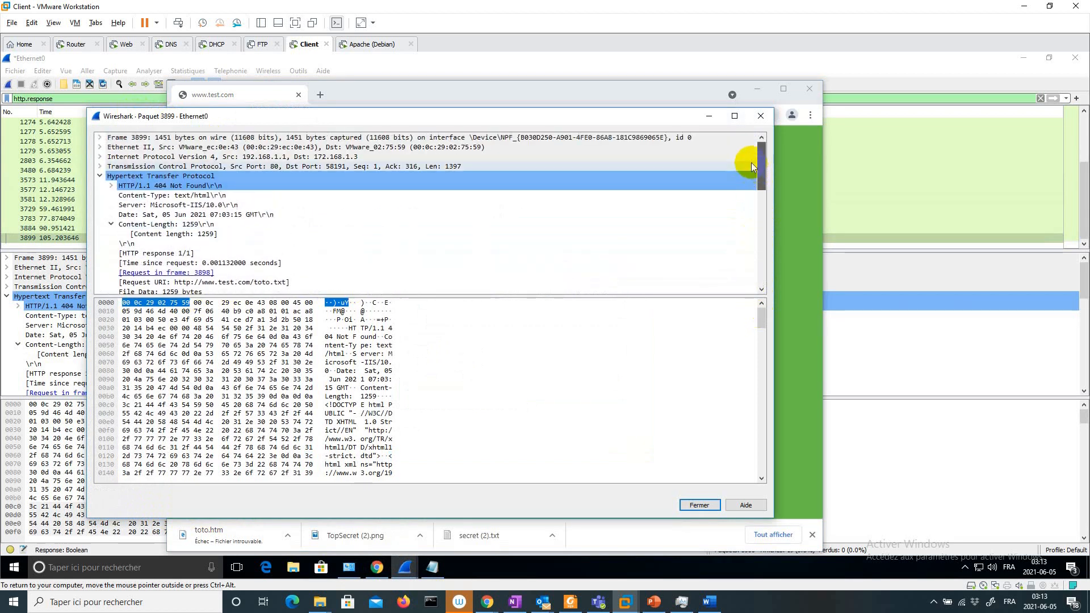
pyautogui.doubleClick(163, 186)
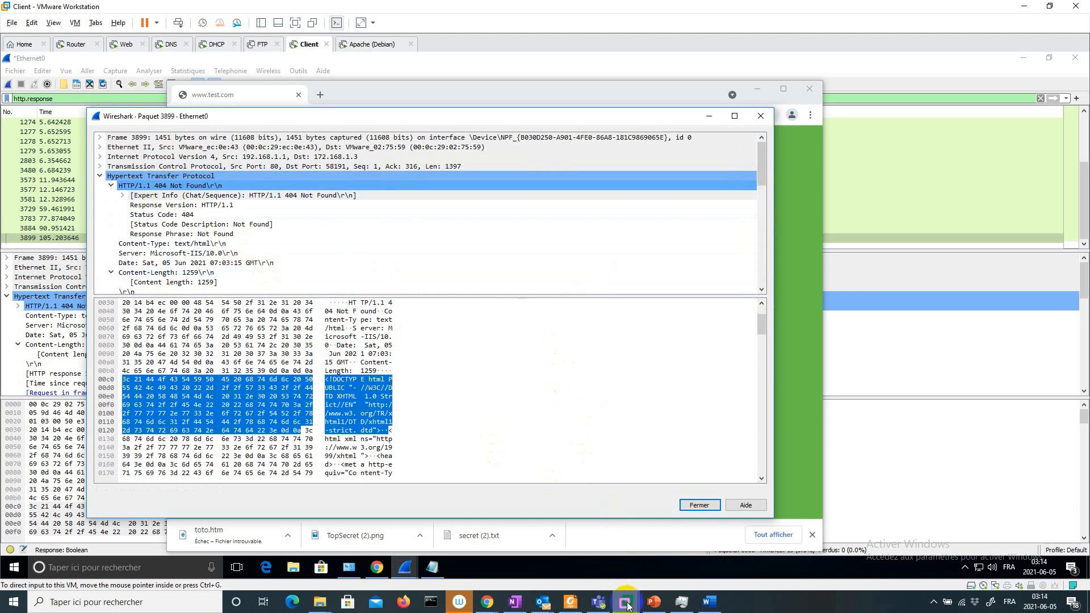
# Step: Switch to the exercise PDF in Foxit Reader, read through questions 6 to 10, and highlight "SYN, SYN/ACK et ACK." in question 6
pyautogui.click(570, 602)
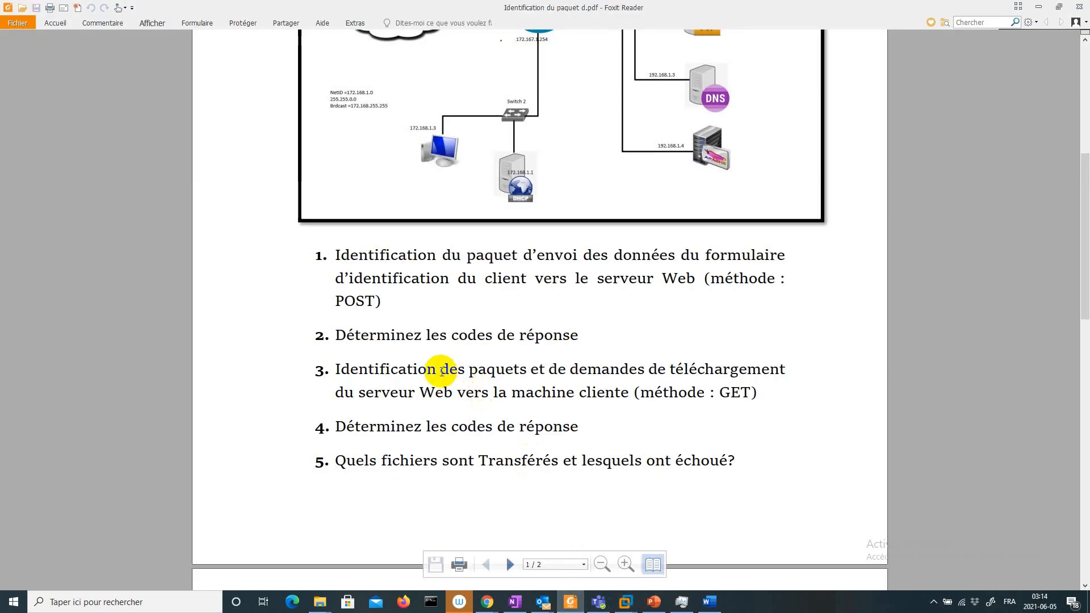
pyautogui.scroll(-3, 441, 365)
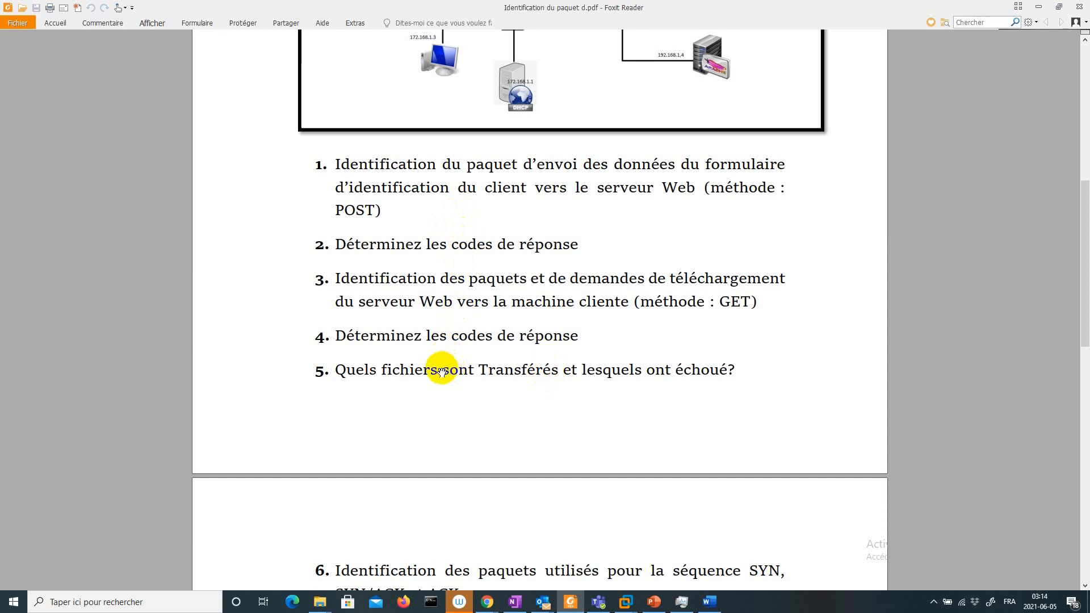
pyautogui.scroll(-3, 432, 362)
pyautogui.scroll(-6, 433, 363)
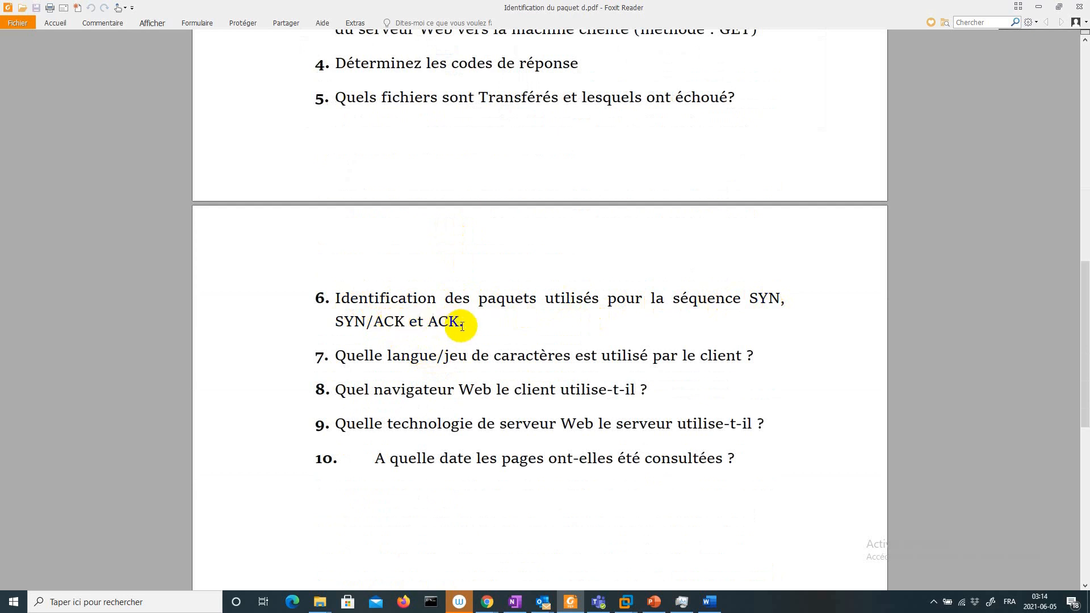
pyautogui.moveTo(749, 298); pyautogui.dragTo(768, 319)
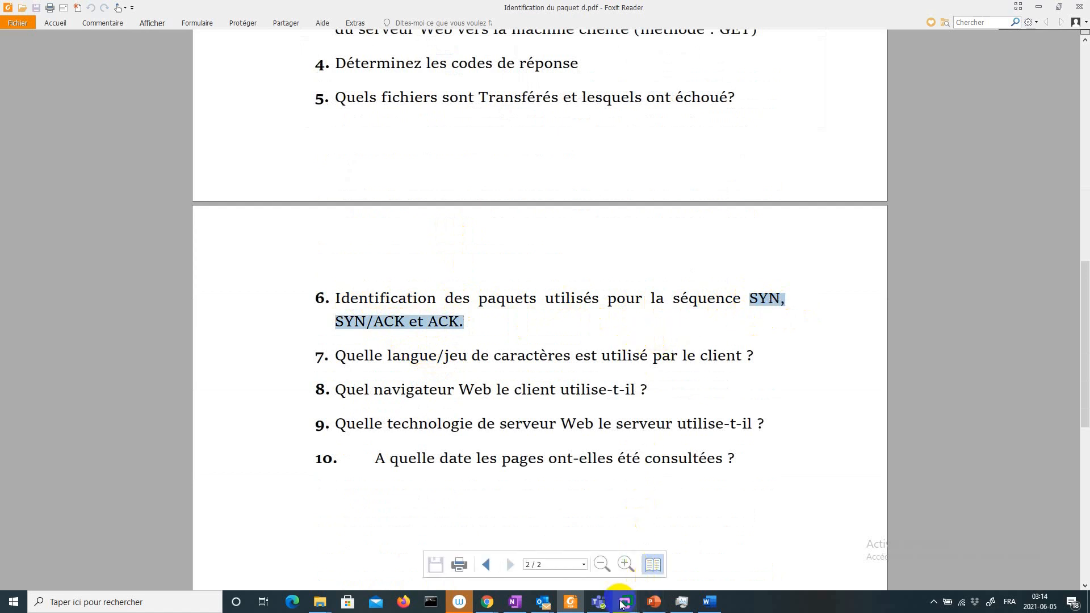
# Step: Return to the client VM, close the 404 response window, and bring the main Wireshark window forward with the 304 Not Modified response selected
pyautogui.moveTo(625, 601)
pyautogui.click(872, 526)
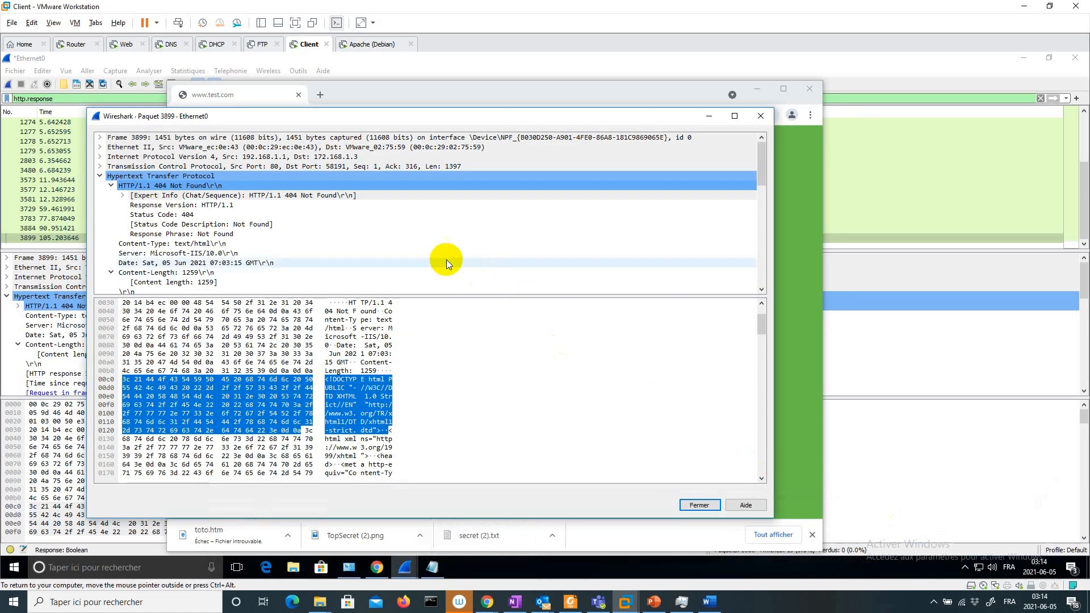
pyautogui.click(759, 118)
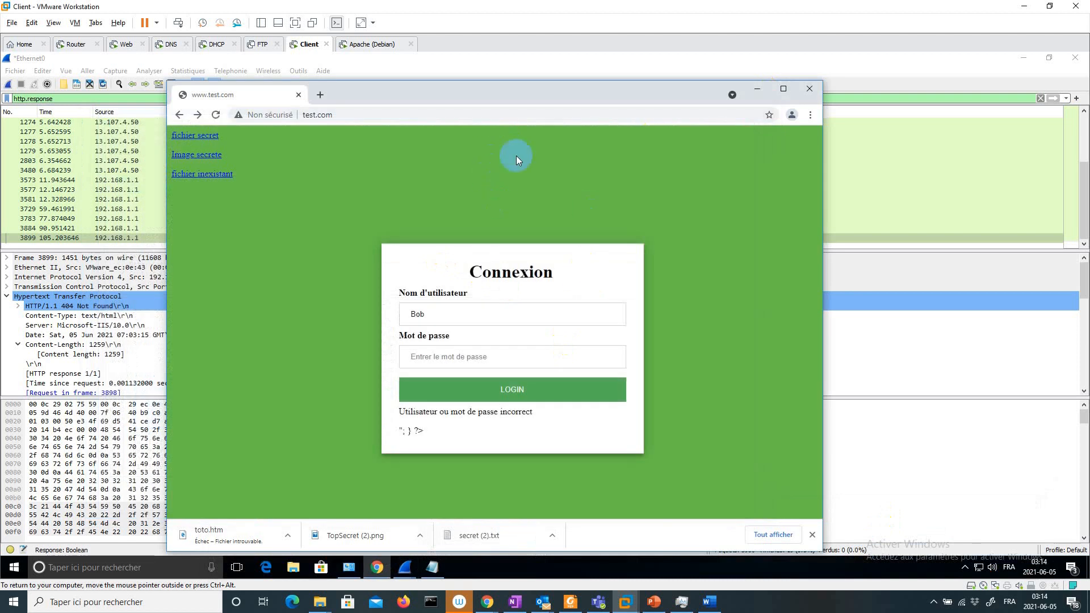
pyautogui.click(128, 180)
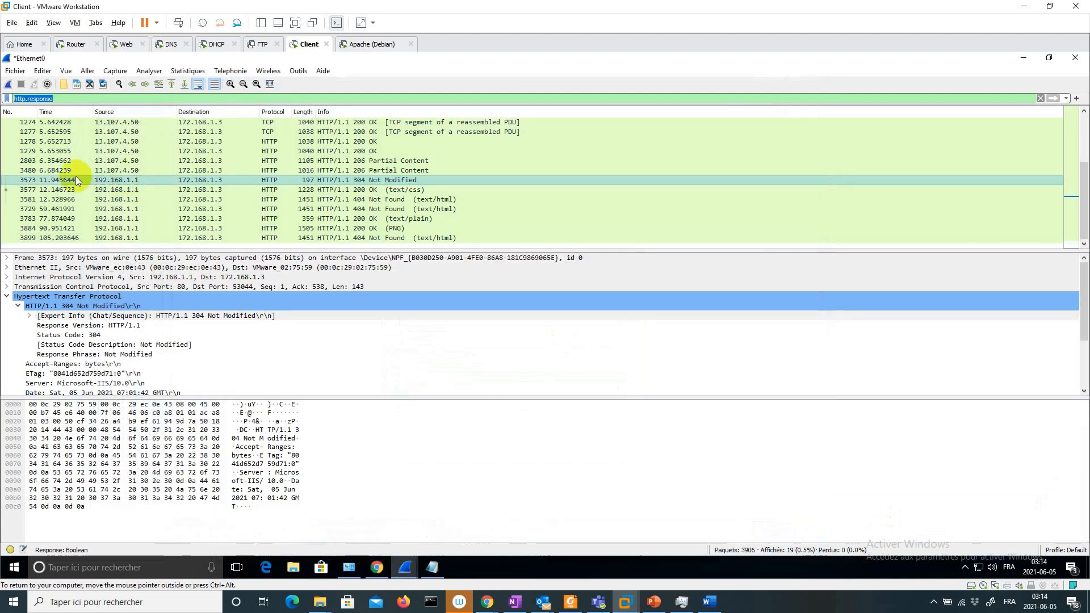
# Step: Replace the http.response display filter with http.request.method=="GET" to list the GET requests
pyautogui.press('End')
pyautogui.press('BackSpace')
pyautogui.press('BackSpace')
pyautogui.press('BackSpace')
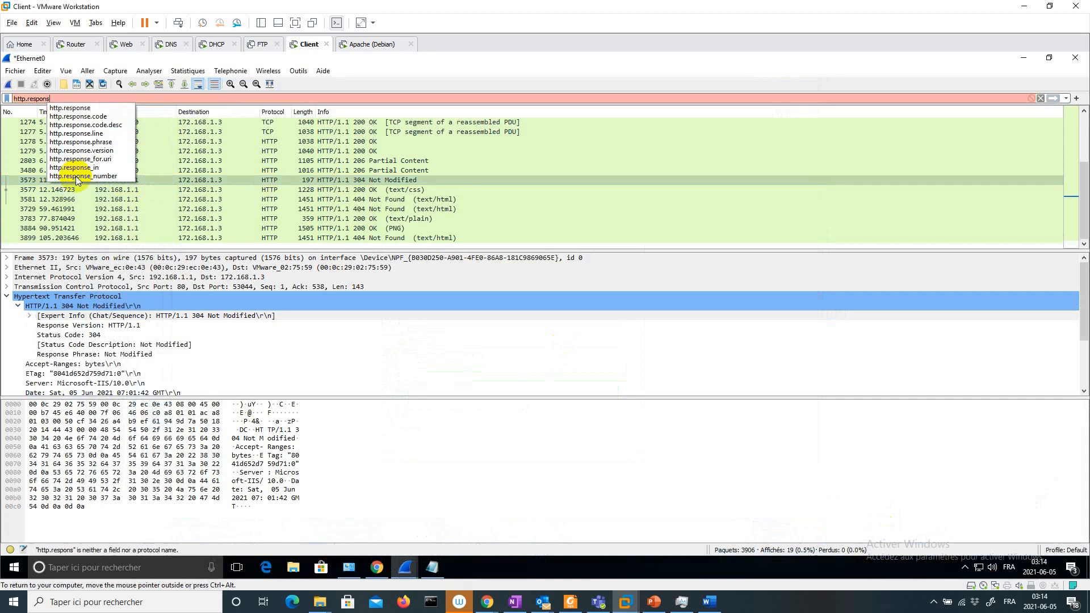
pyautogui.press('BackSpace')
pyautogui.press('BackSpace')
pyautogui.press('BackSpace')
pyautogui.press('BackSpace')
pyautogui.press('BackSpace')
pyautogui.press('BackSpace')
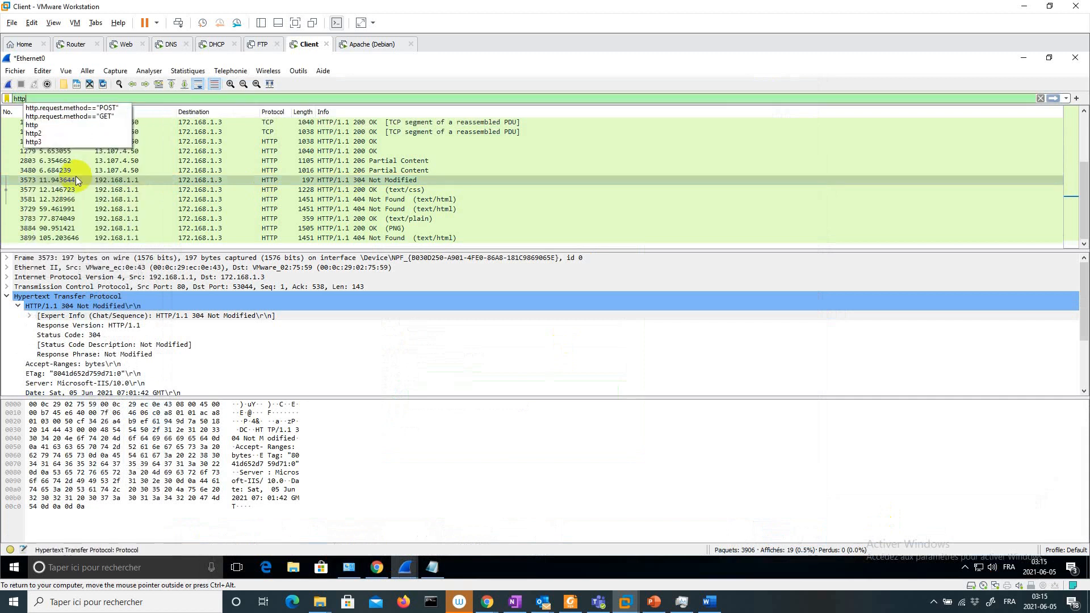
pyautogui.press('Down')
pyautogui.press('Down')
pyautogui.press('Return')
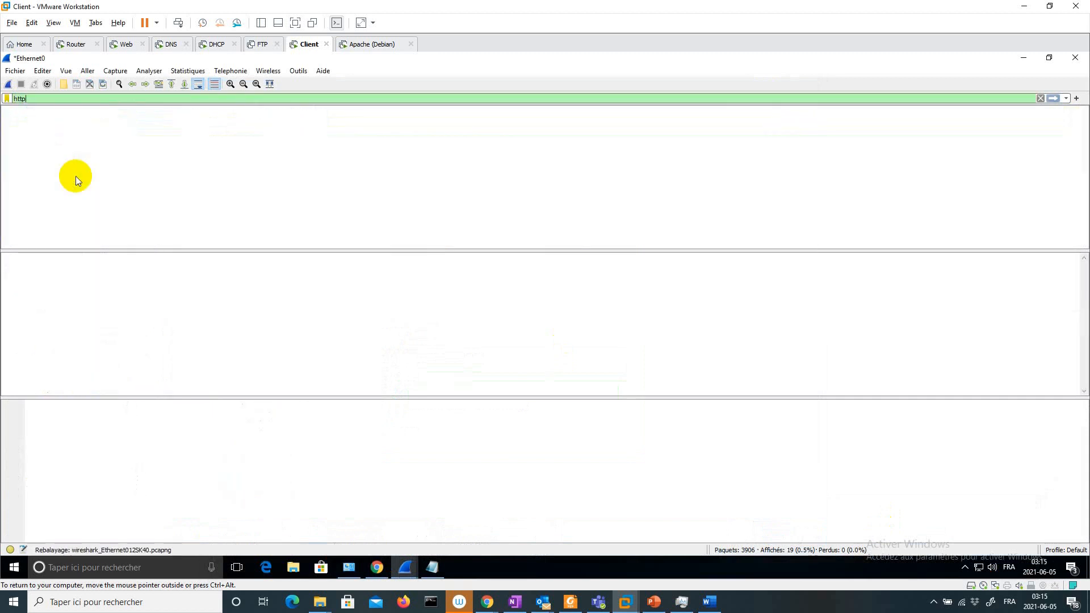
pyautogui.press('Return')
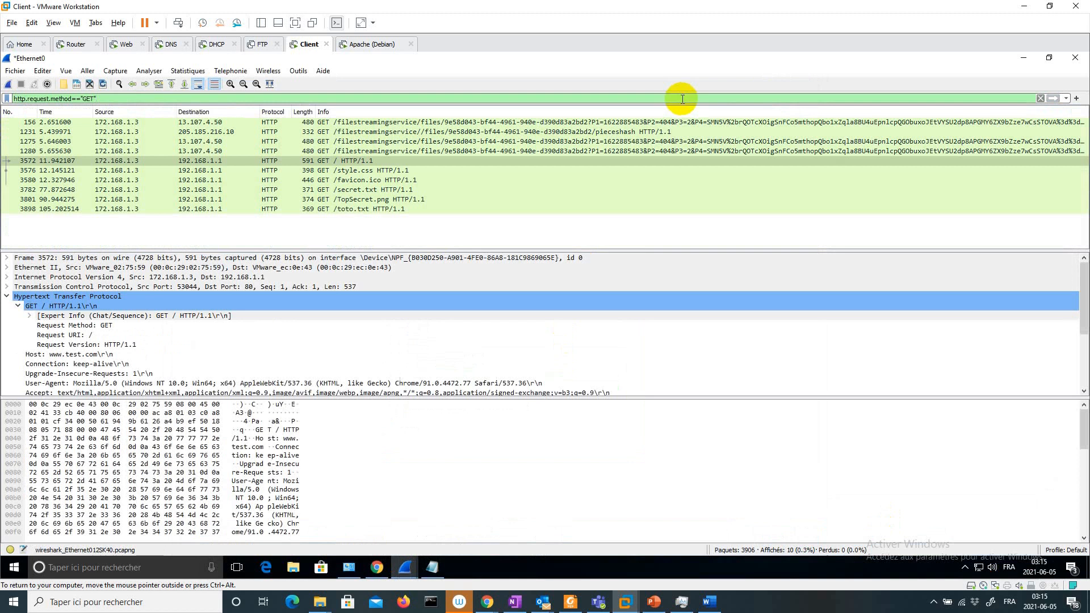
# Step: Open the GET /secret.txt request in its own window and expand its Transmission Control Protocol details to examine the ports
pyautogui.click(366, 190)
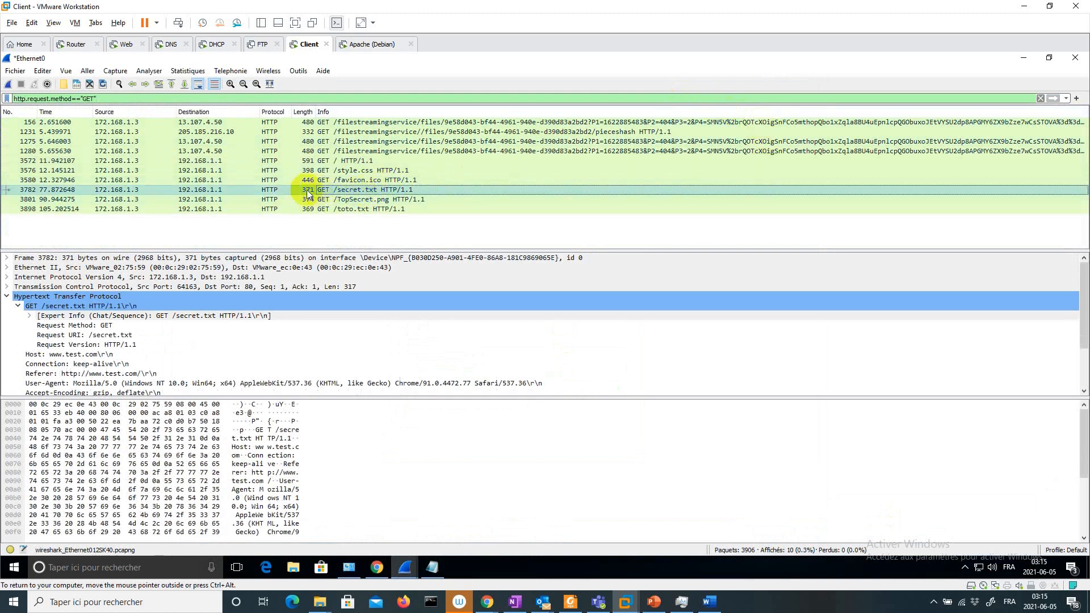
pyautogui.doubleClick(265, 189)
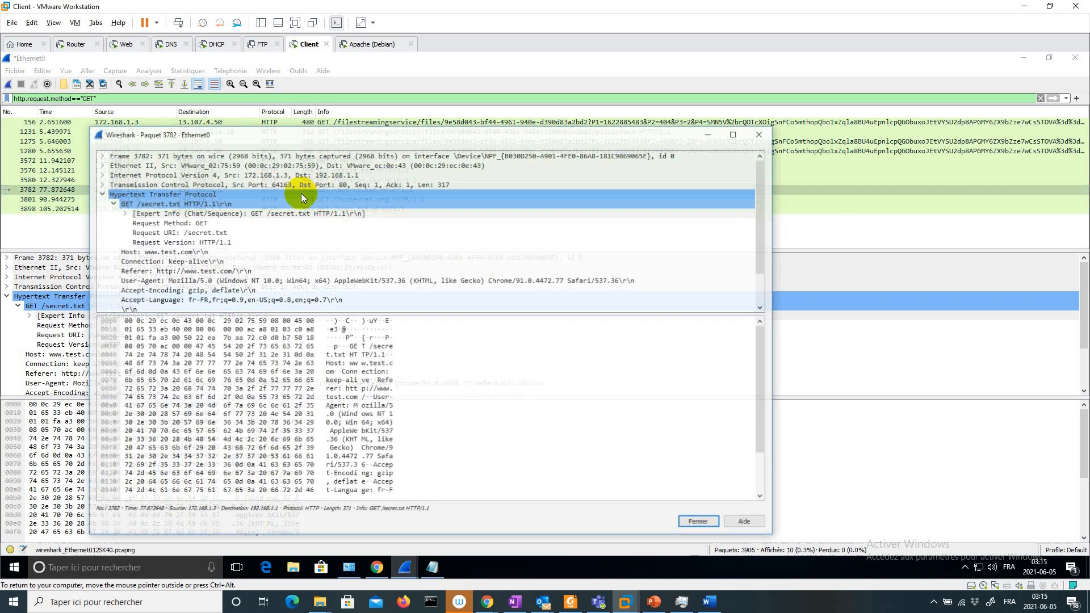
pyautogui.click(101, 185)
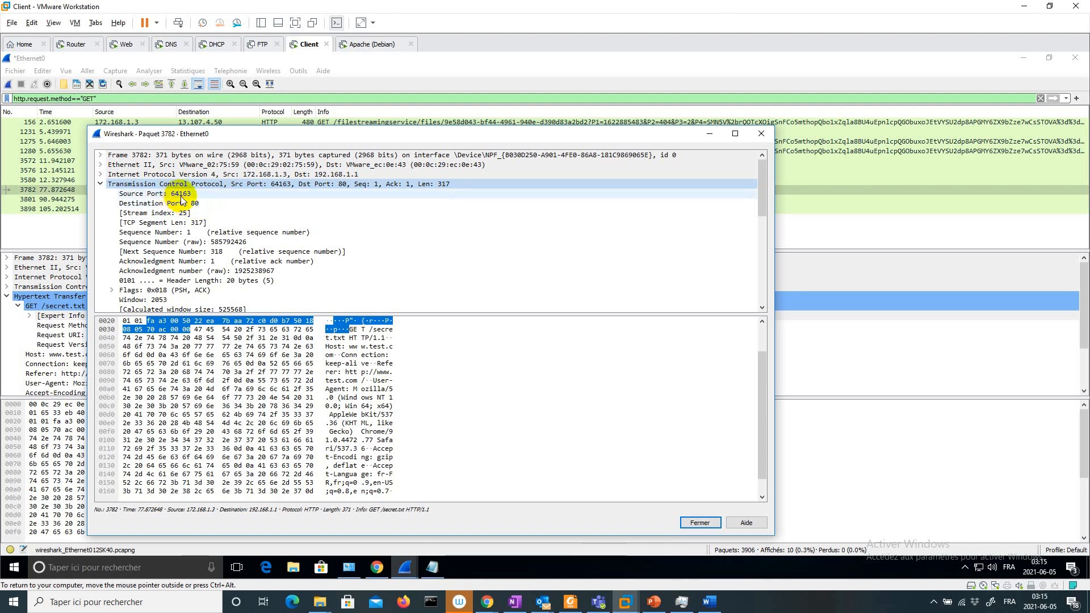
# Step: Close the packet window, clear the display filter, and select the SYN packet preceding the GET /secret.txt request
pyautogui.click(700, 523)
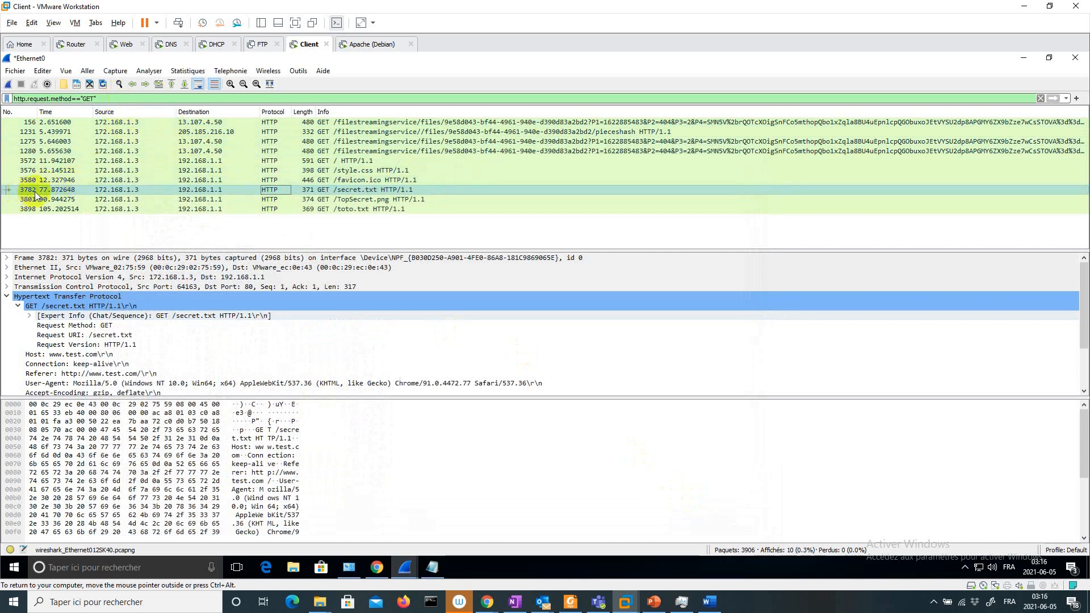
pyautogui.click(1041, 98)
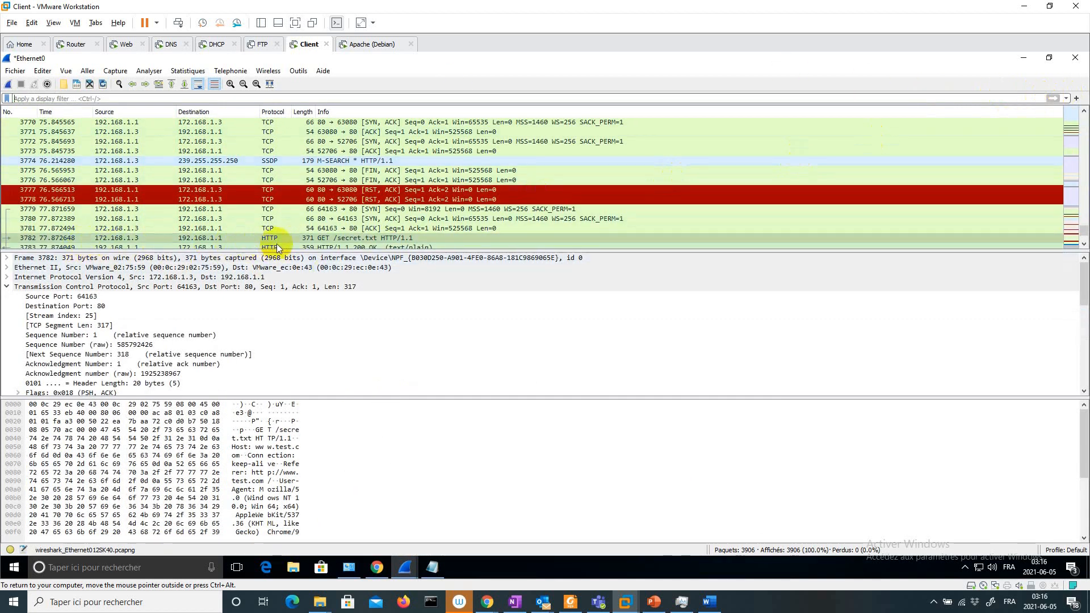
pyautogui.click(336, 210)
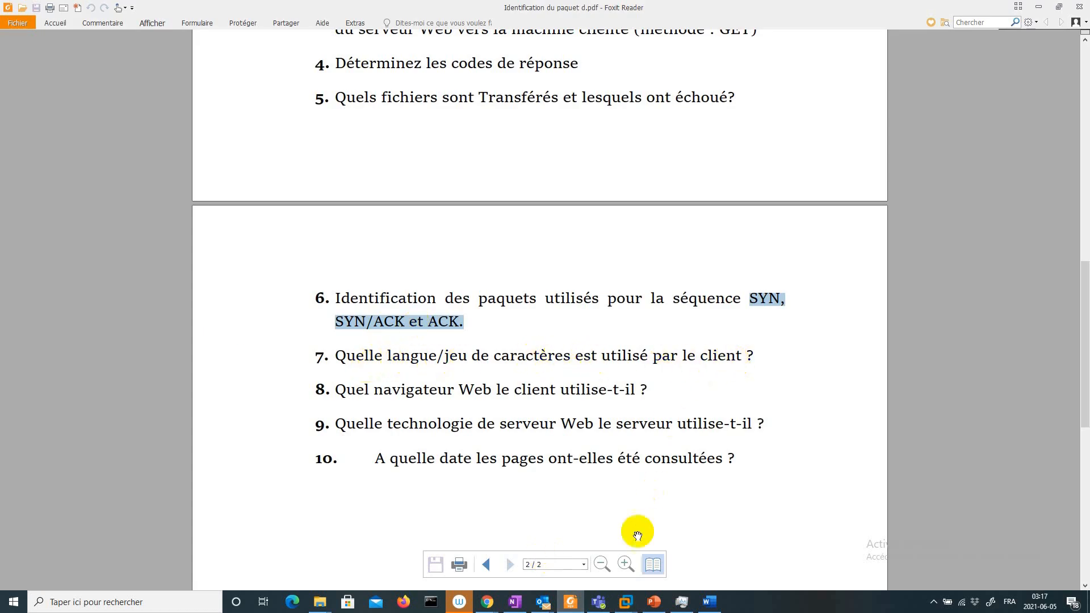
# Step: Return to the Client VM, reopen the GET /secret.txt packet window, and show only its Hypertext Transfer Protocol details expanded
pyautogui.moveTo(628, 599)
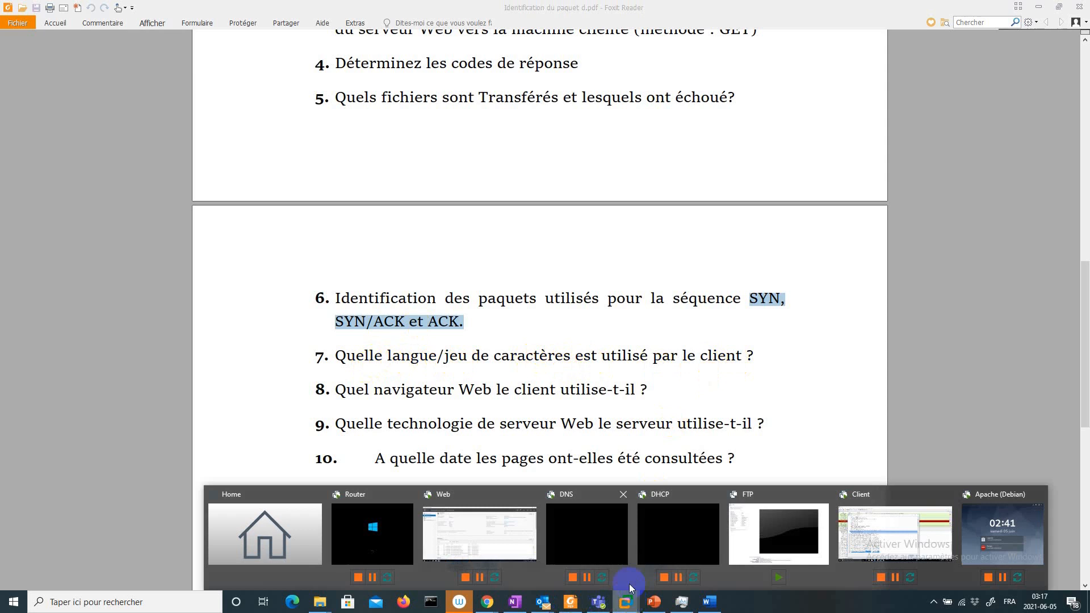
pyautogui.click(865, 522)
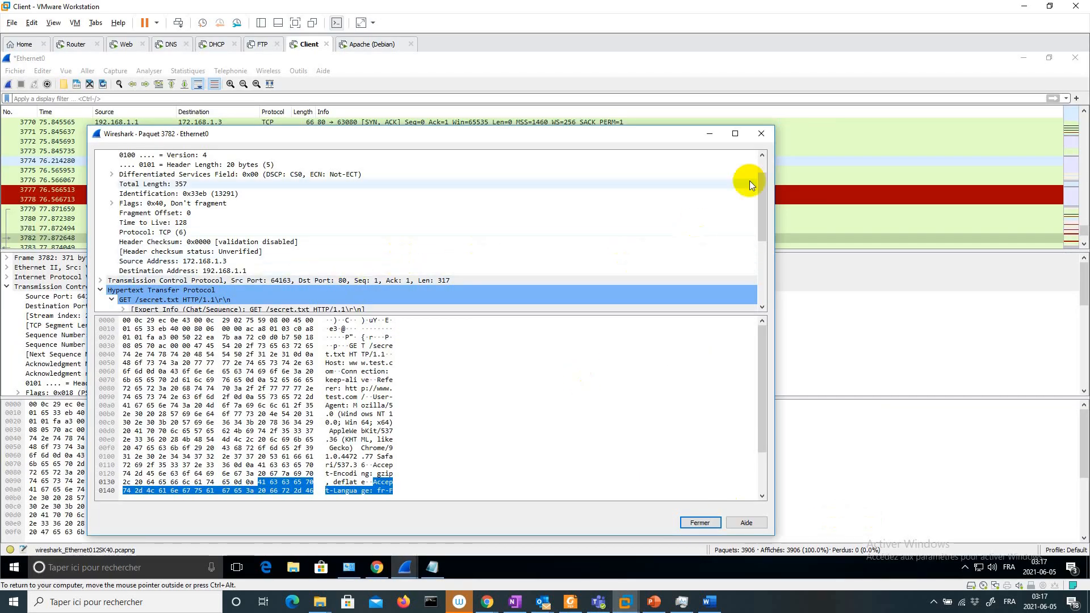
pyautogui.click(761, 133)
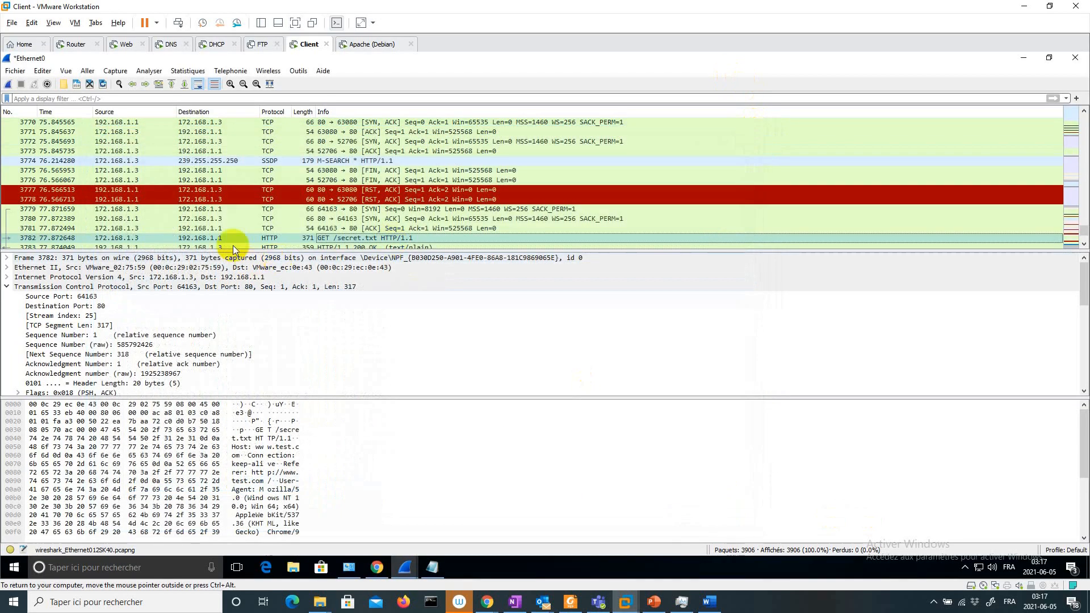
pyautogui.doubleClick(318, 239)
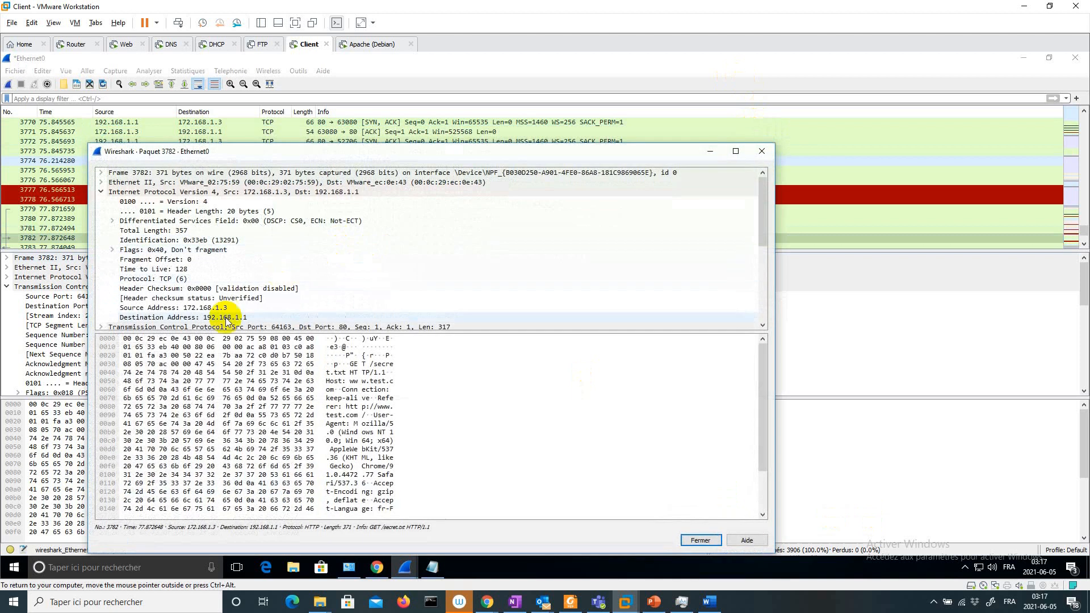
pyautogui.click(101, 191)
pyautogui.click(102, 211)
pyautogui.click(102, 211)
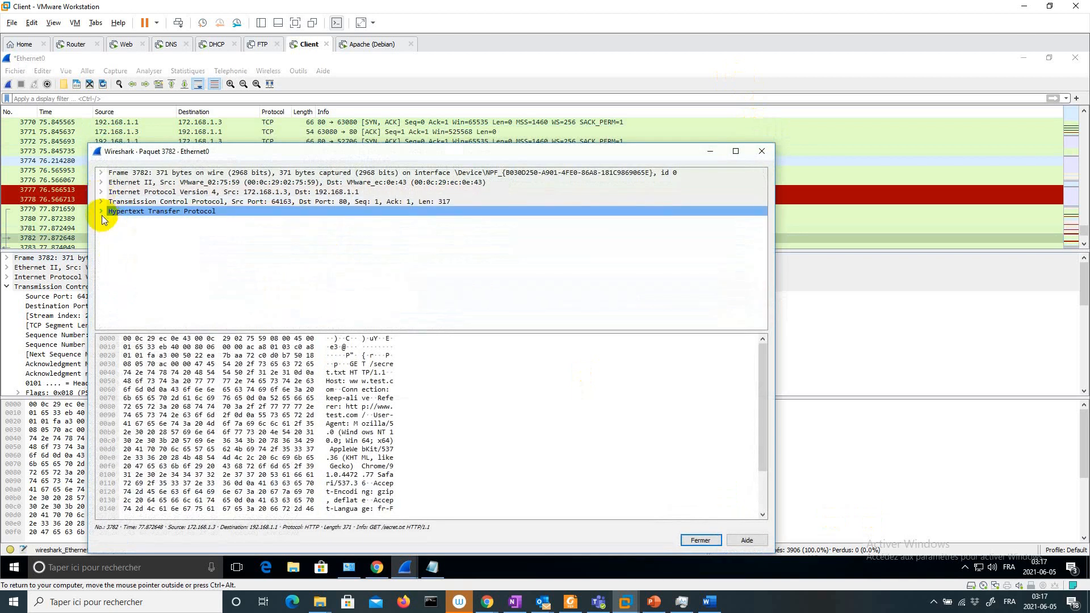
pyautogui.click(101, 213)
pyautogui.doubleClick(130, 222)
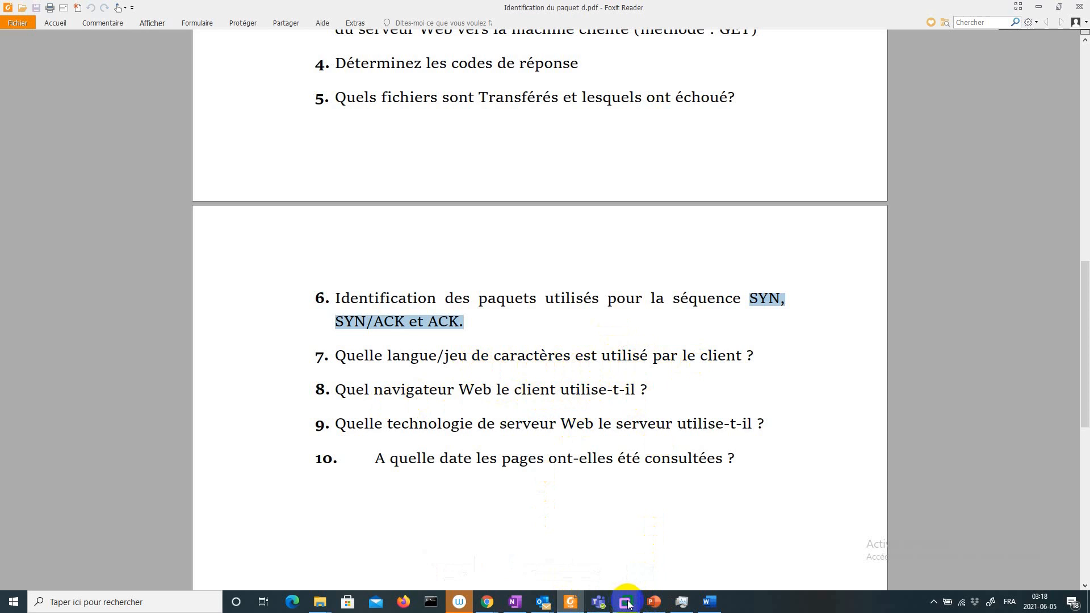
# Step: Compare the remaining exercise questions in Foxit Reader with the HTTP headers of the GET /secret.txt request in the Client VM
pyautogui.click(623, 602)
pyautogui.click(850, 534)
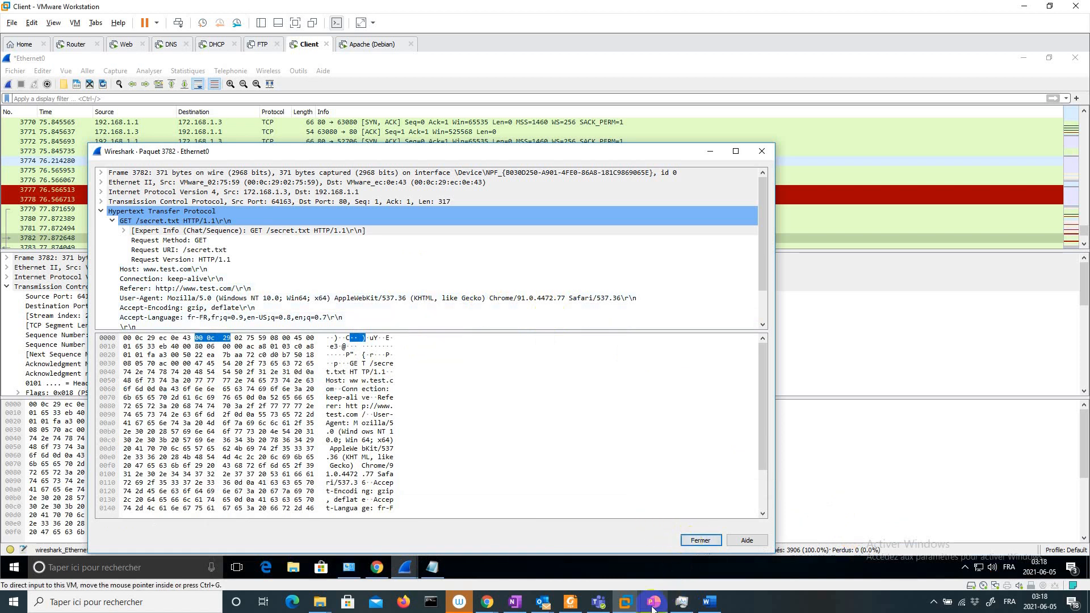
pyautogui.click(570, 602)
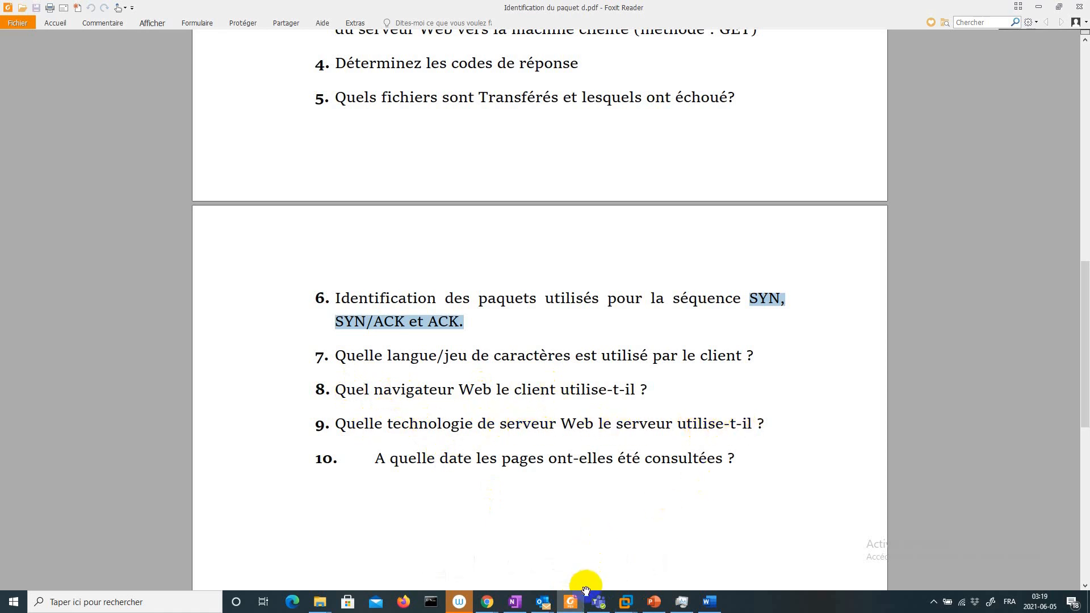
pyautogui.click(625, 602)
pyautogui.click(763, 325)
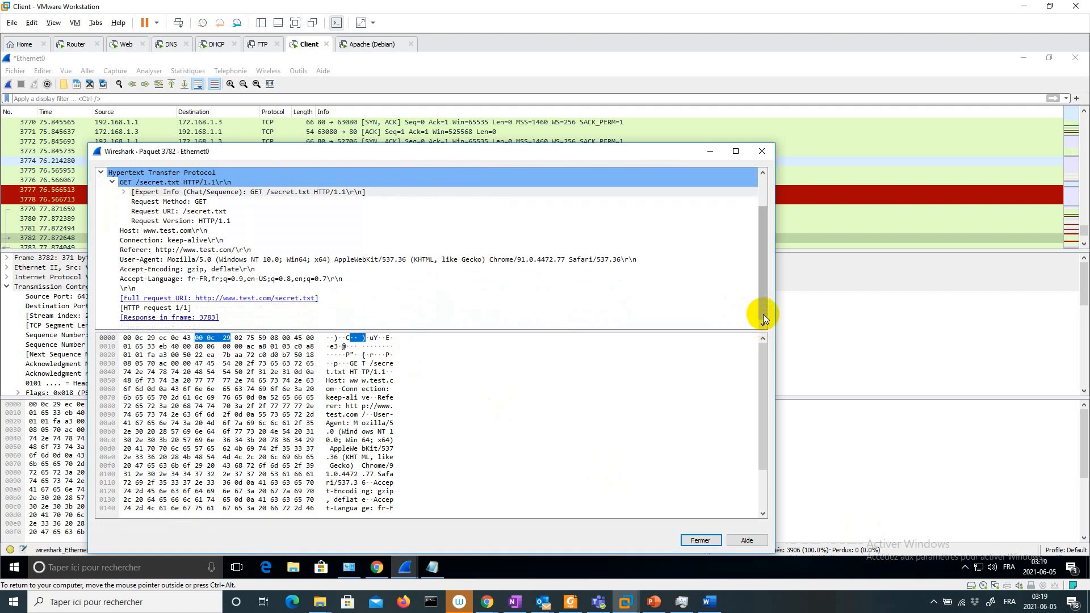
pyautogui.moveTo(762, 266); pyautogui.dragTo(768, 209)
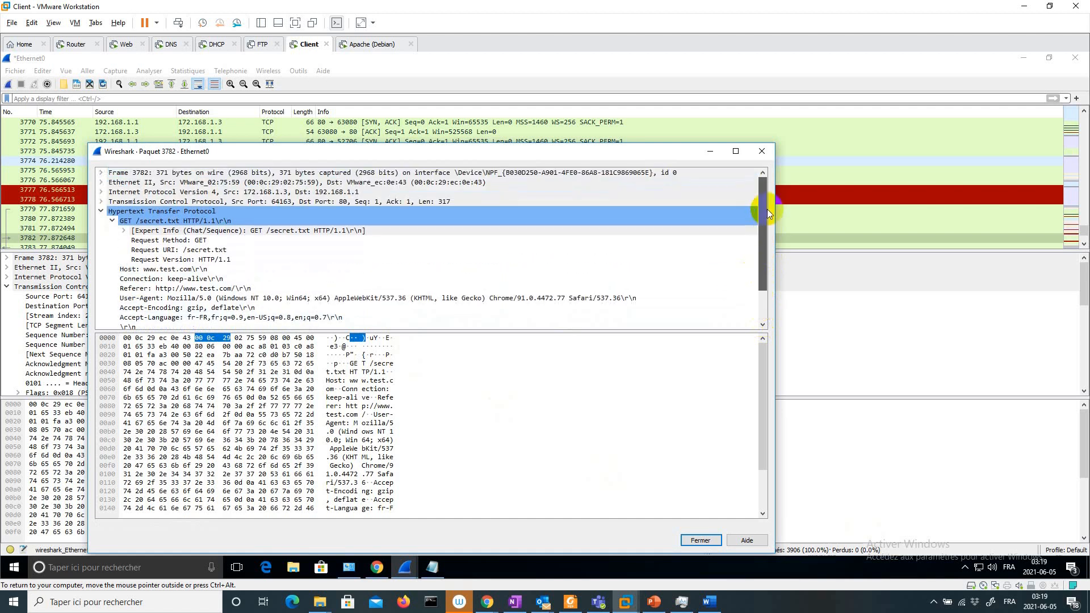
# Step: Open the HTTP/1.1 200 OK response to the secret.txt request in its own window and select its Server header
pyautogui.click(710, 152)
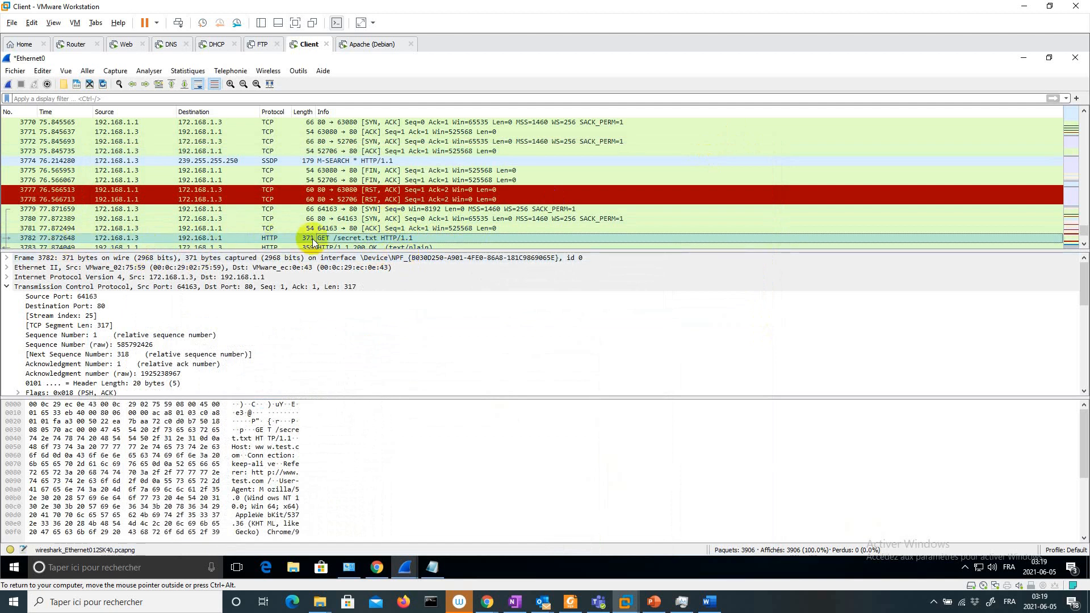
pyautogui.doubleClick(1085, 244)
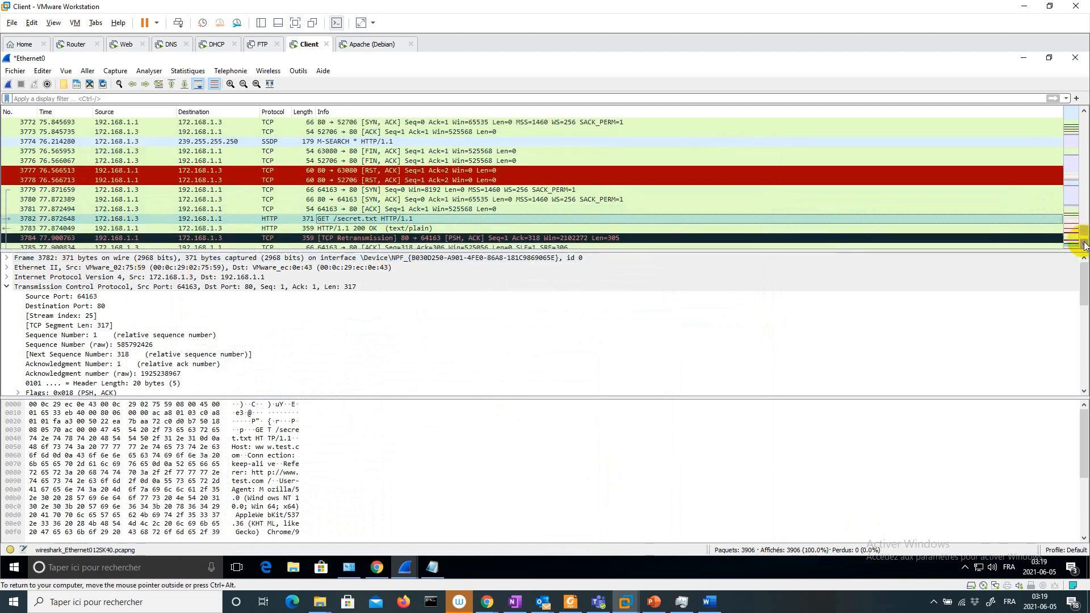
pyautogui.doubleClick(349, 228)
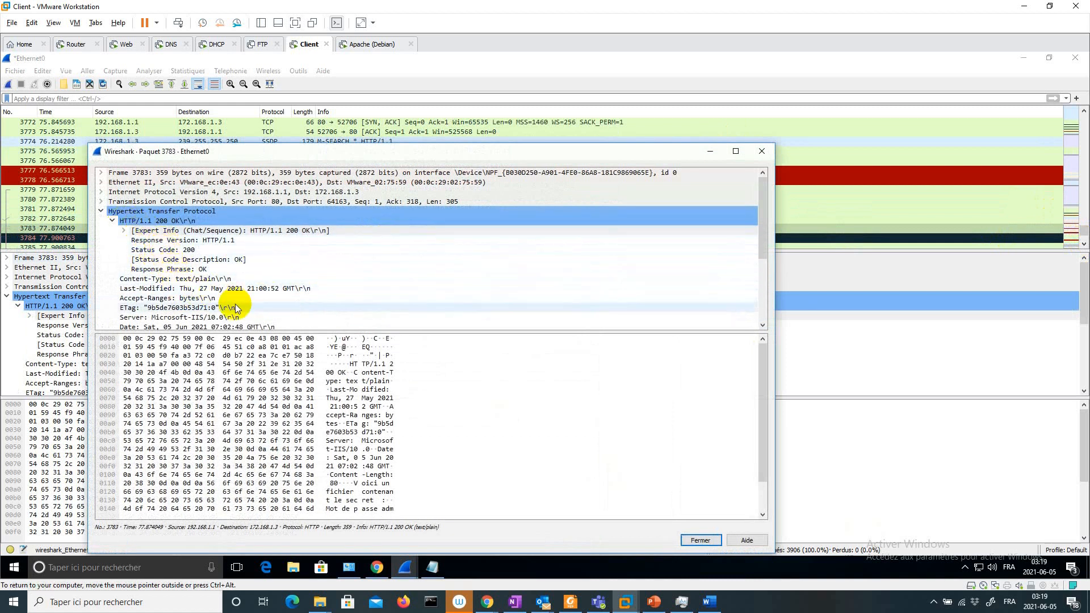
pyautogui.click(762, 326)
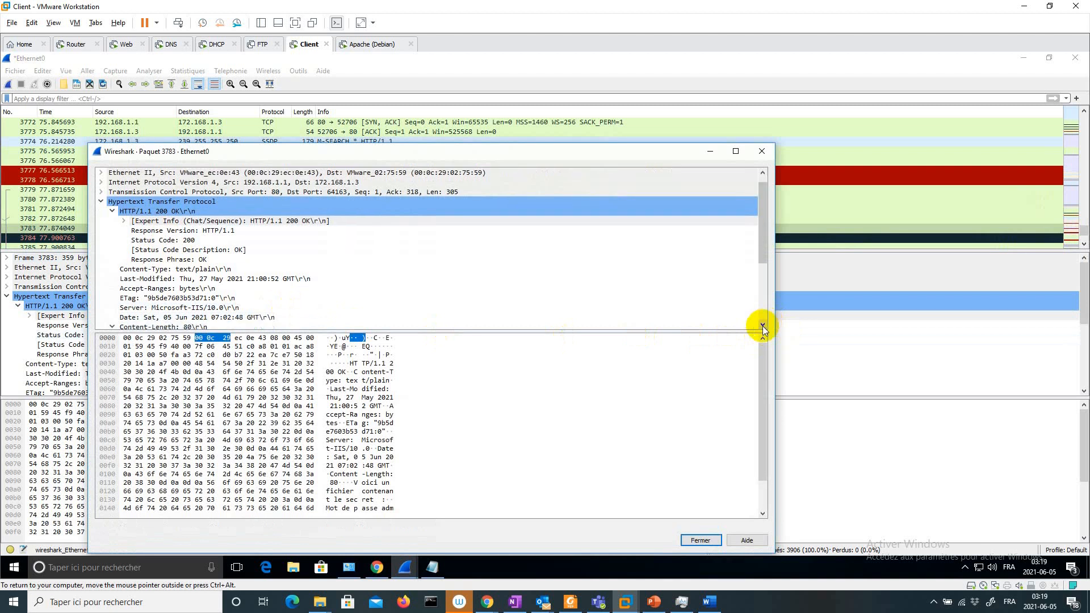
pyautogui.click(762, 325)
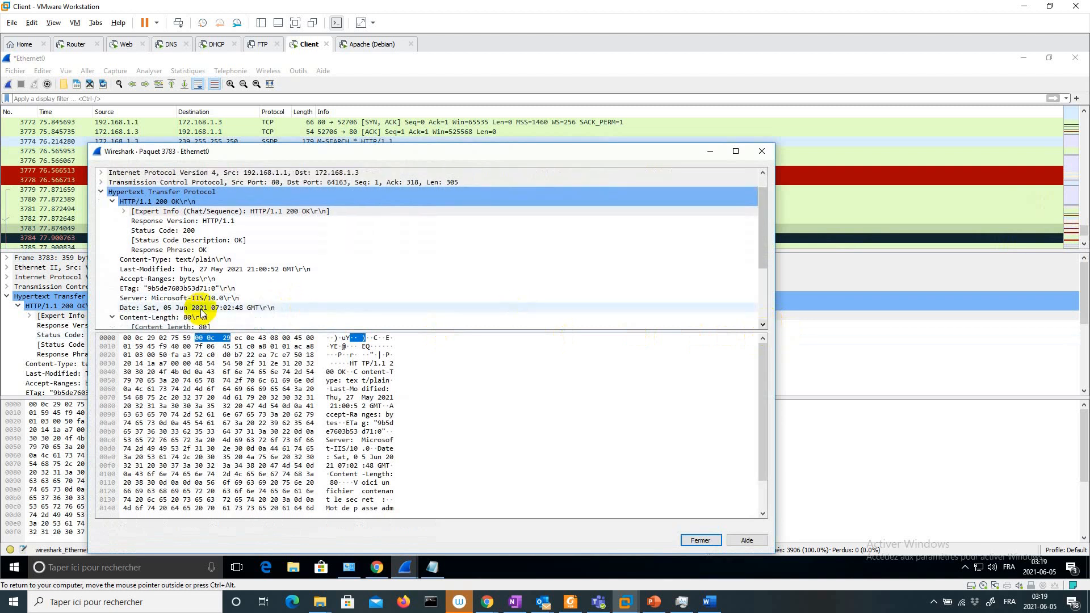
pyautogui.click(189, 298)
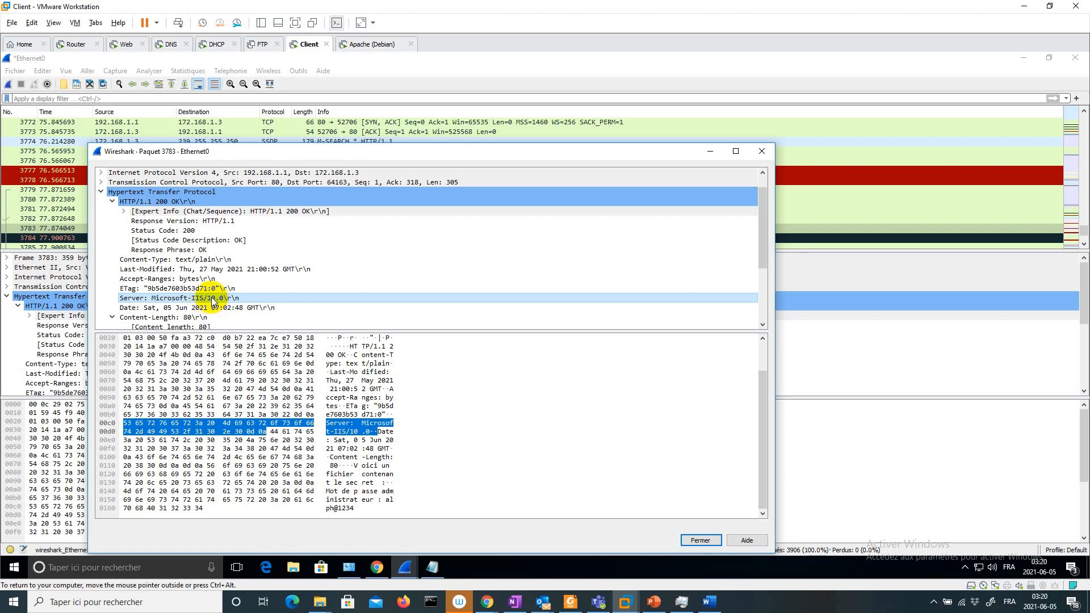
# Step: Reread question 10 in the Foxit Reader exercise and return to the Client VM to examine the 200 OK response's dates
pyautogui.click(570, 602)
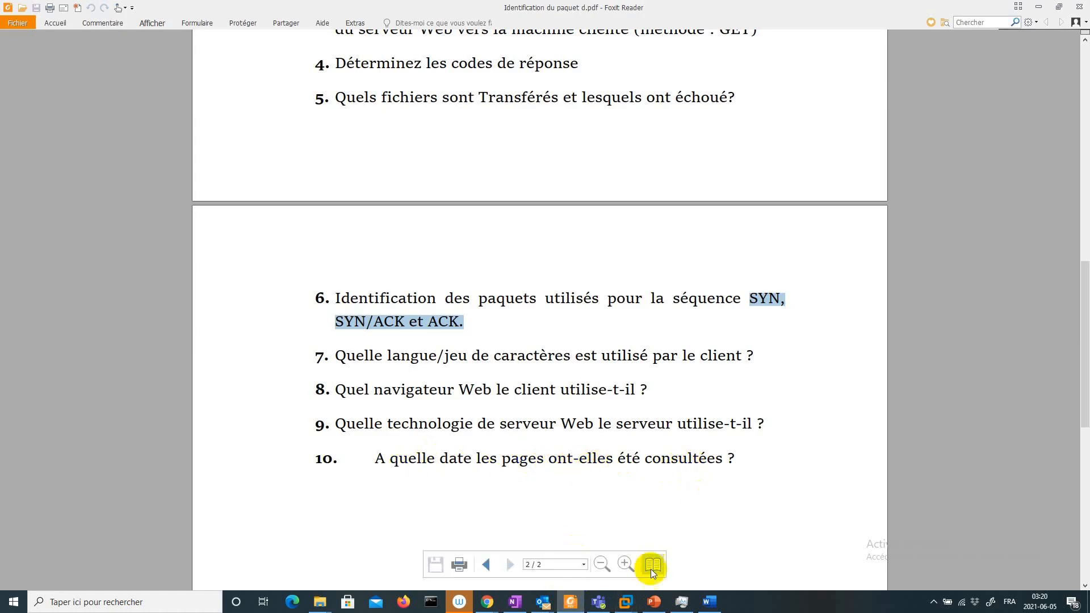
pyautogui.click(629, 603)
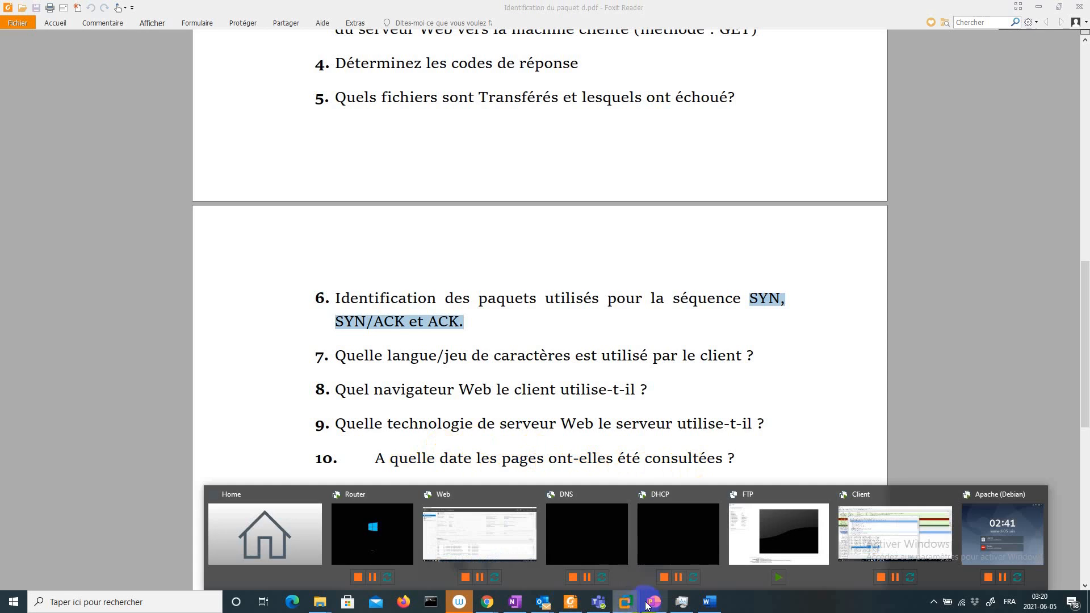
pyautogui.click(570, 602)
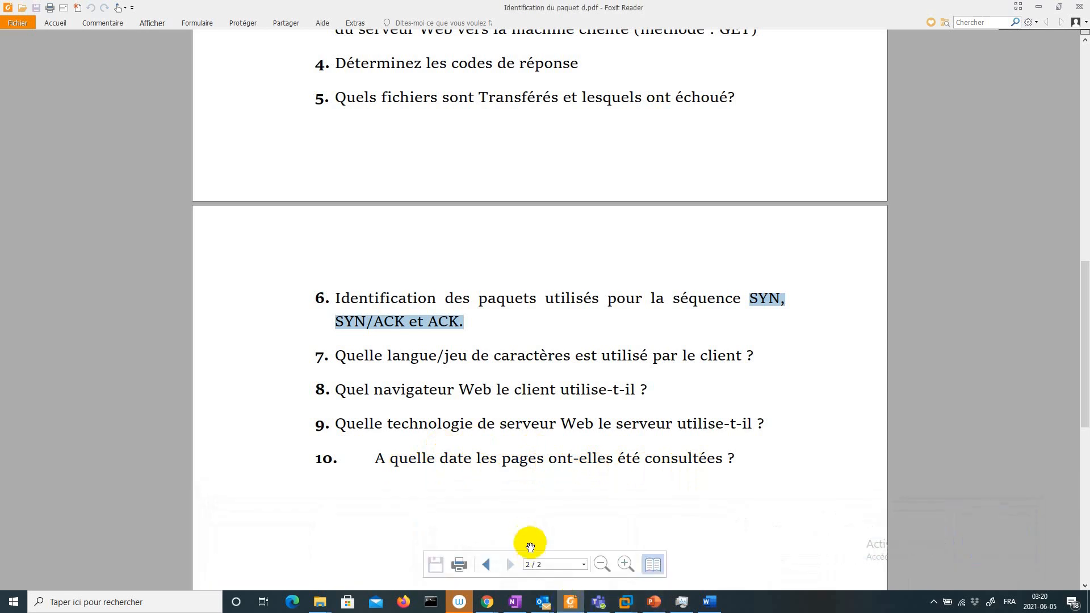
pyautogui.click(625, 602)
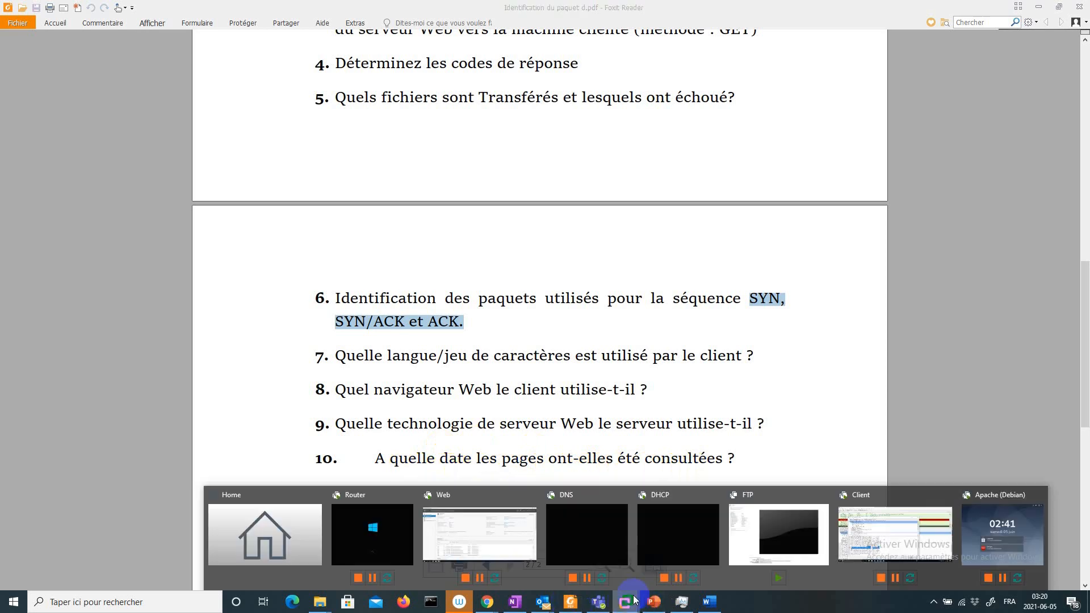
pyautogui.click(854, 540)
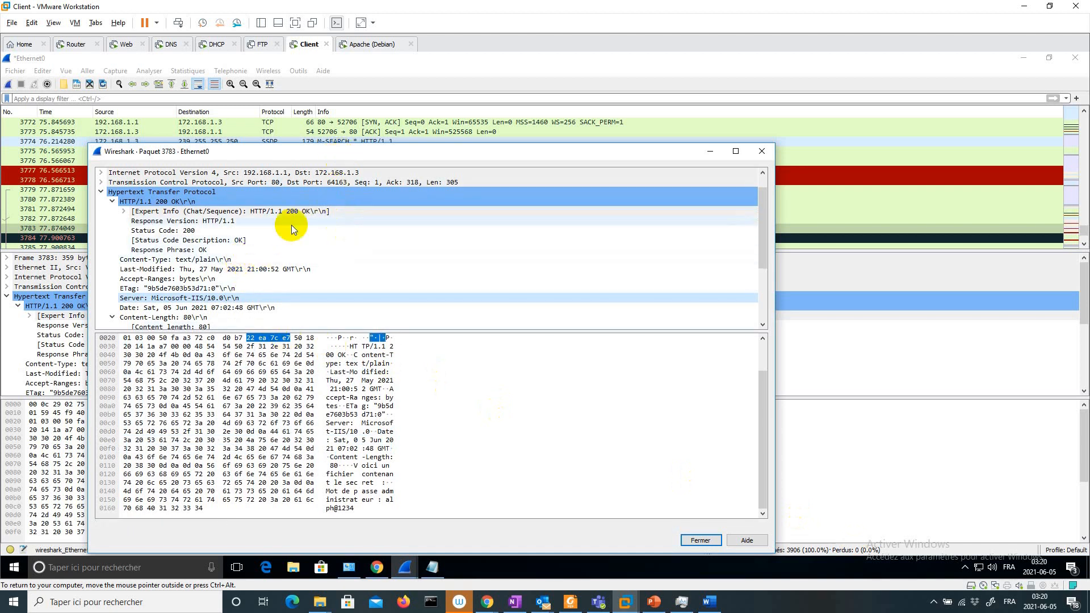
pyautogui.click(259, 373)
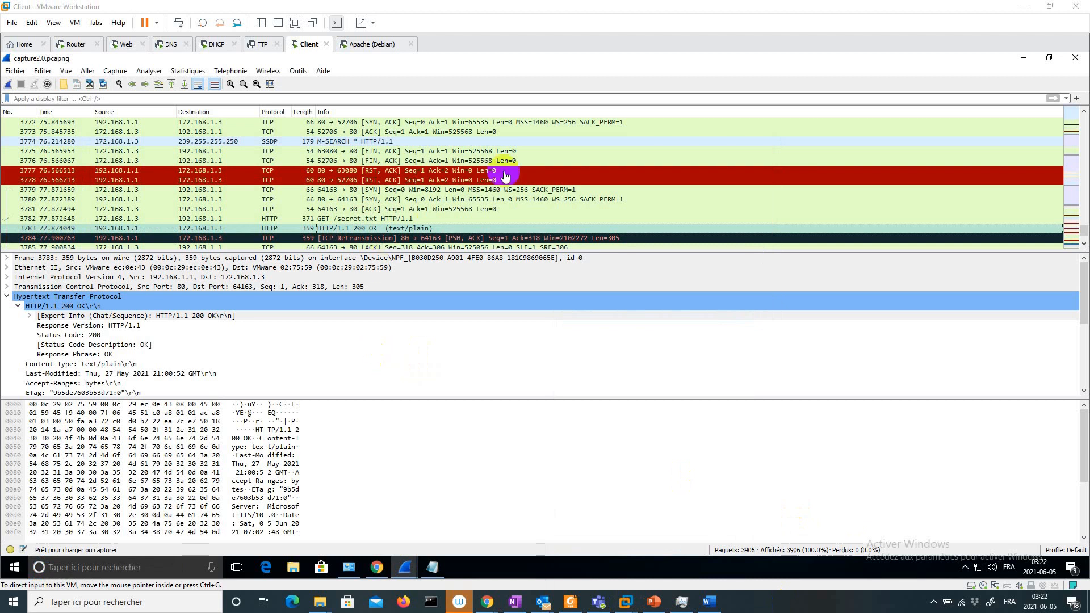
# Step: Check the Apache (Debian) VM, return to the Client VM, and start a new Wireshark capture on Ethernet0
pyautogui.click(373, 46)
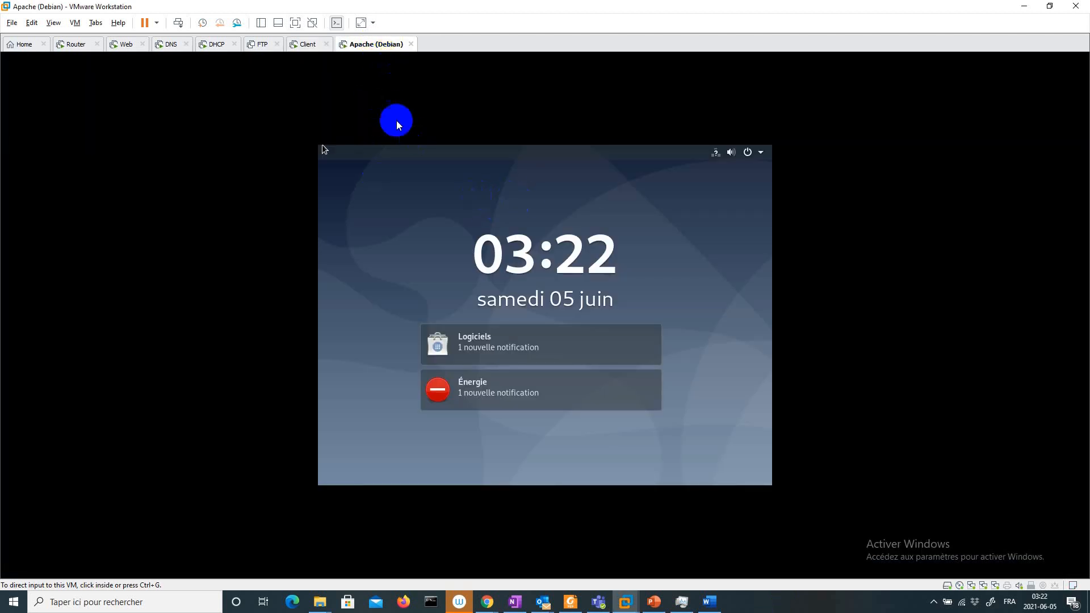
pyautogui.click(305, 45)
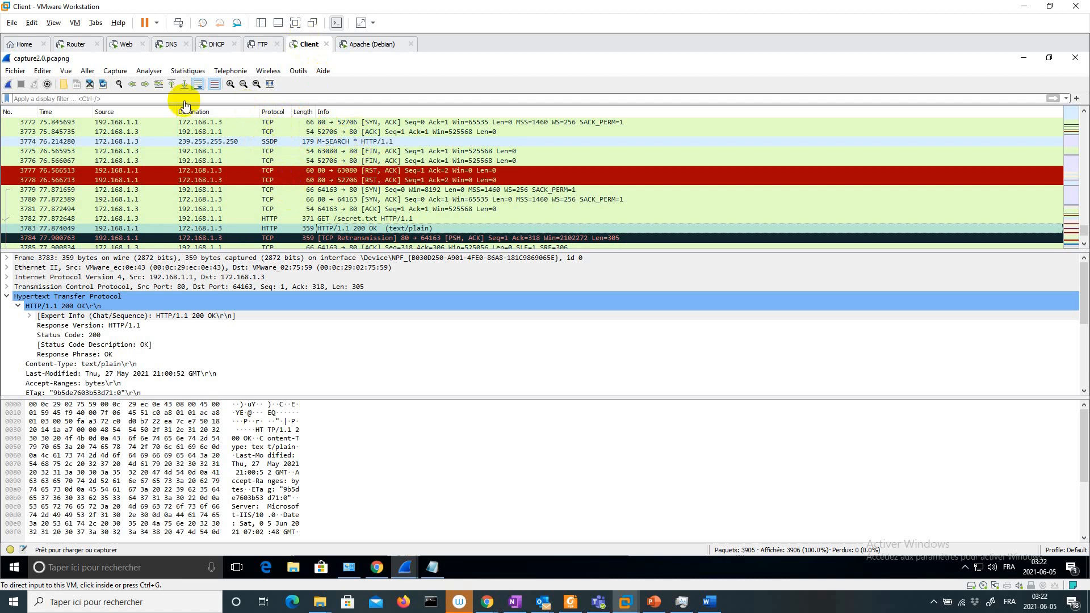
pyautogui.click(8, 85)
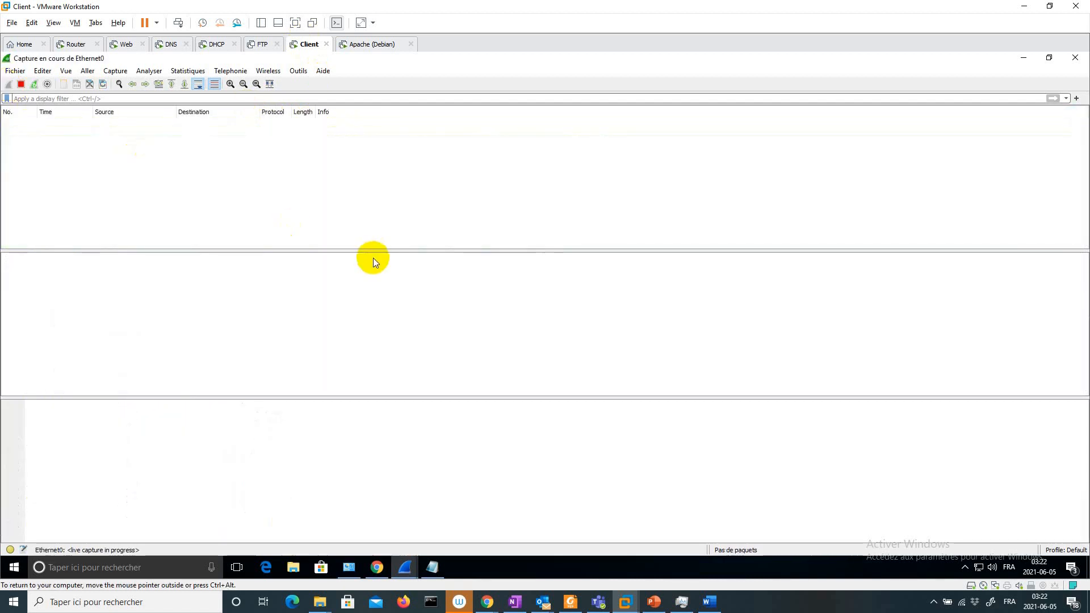
# Step: Switch to Chrome in the Client VM and load 192.168.1.4 in a new tab
pyautogui.click(378, 568)
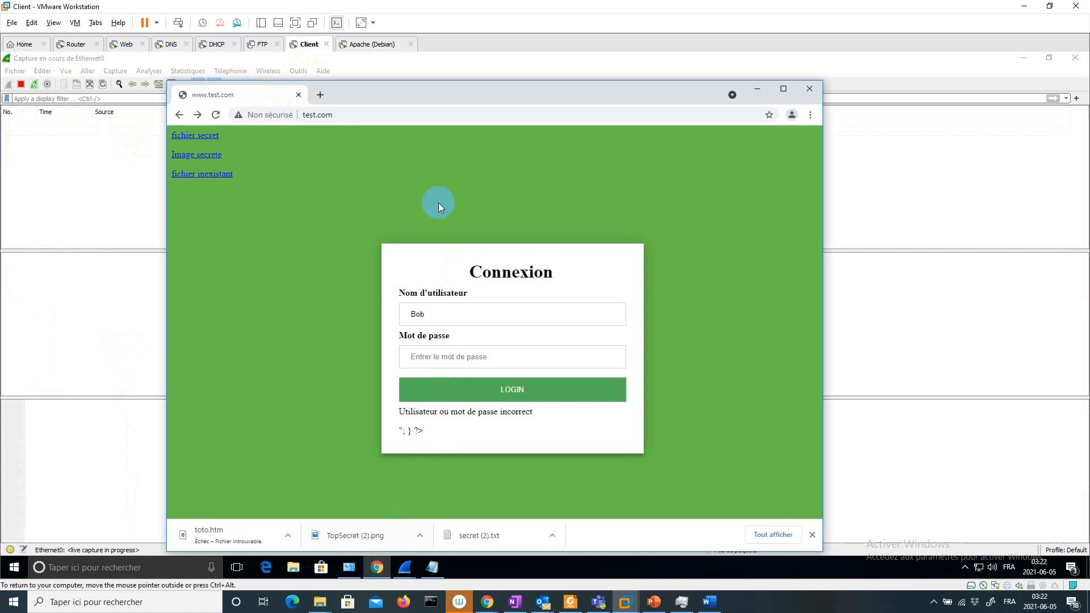
pyautogui.click(322, 94)
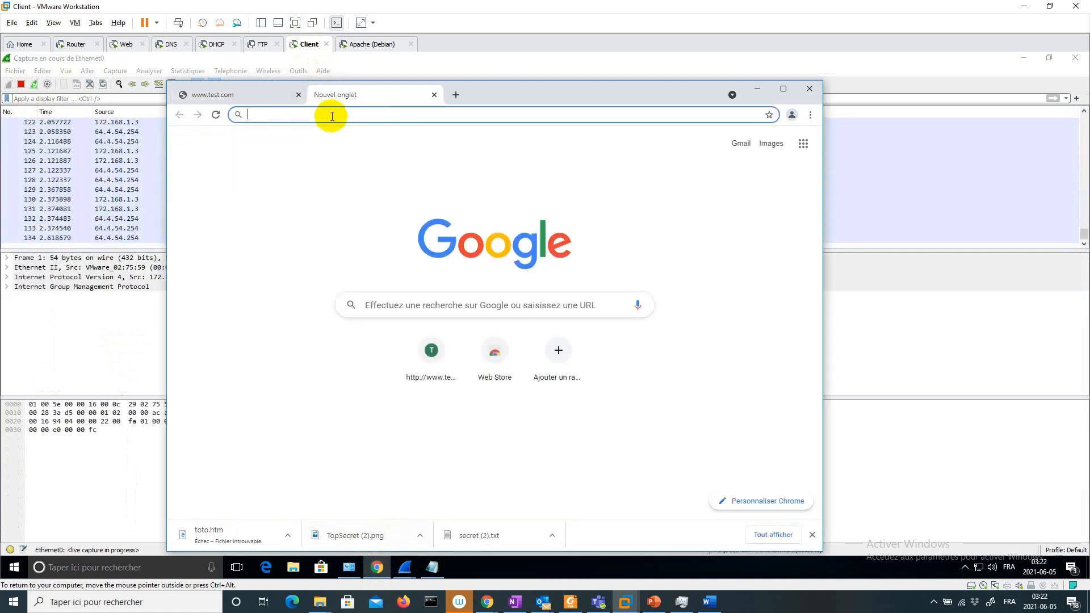
pyautogui.write('192.168.1.')
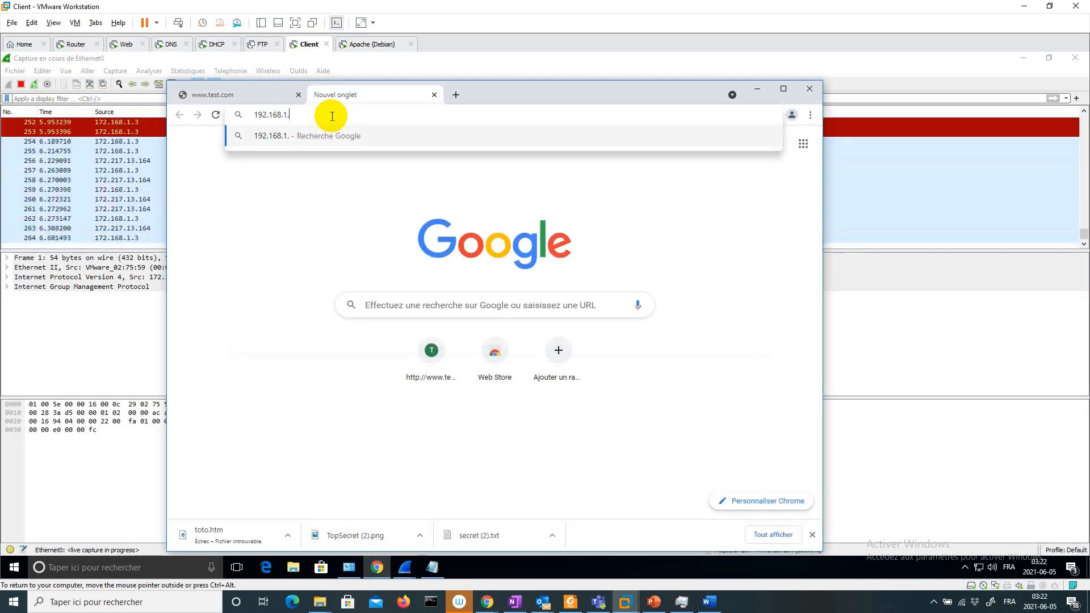
pyautogui.write('4')
pyautogui.press('Return')
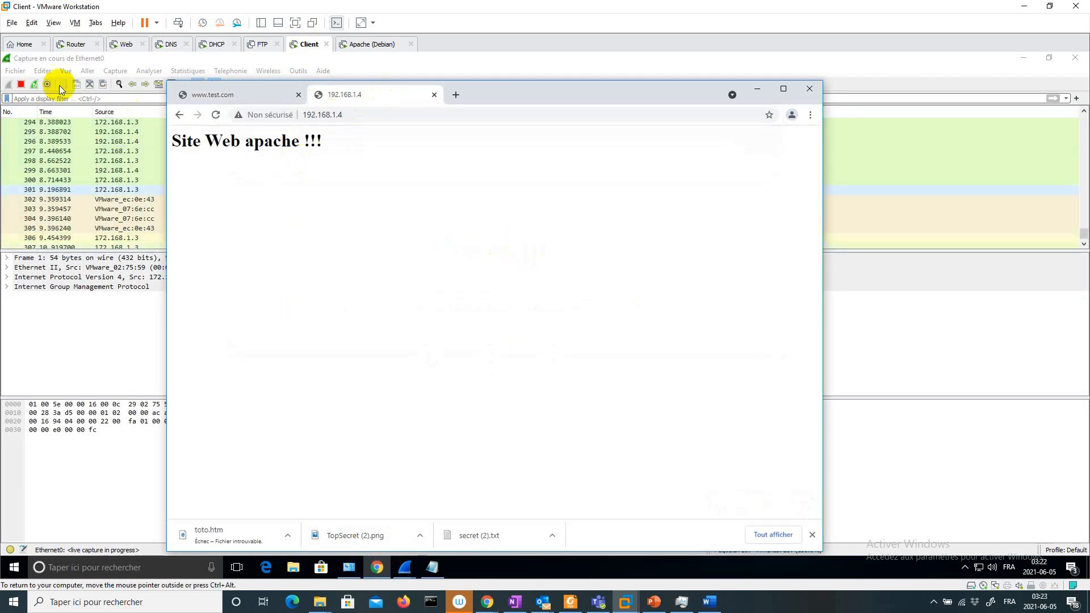
# Step: Stop the Ethernet0 capture and filter the packet list to HTTP traffic, picking the suggested filter http.request.method=="GET"
pyautogui.click(21, 84)
pyautogui.click(22, 84)
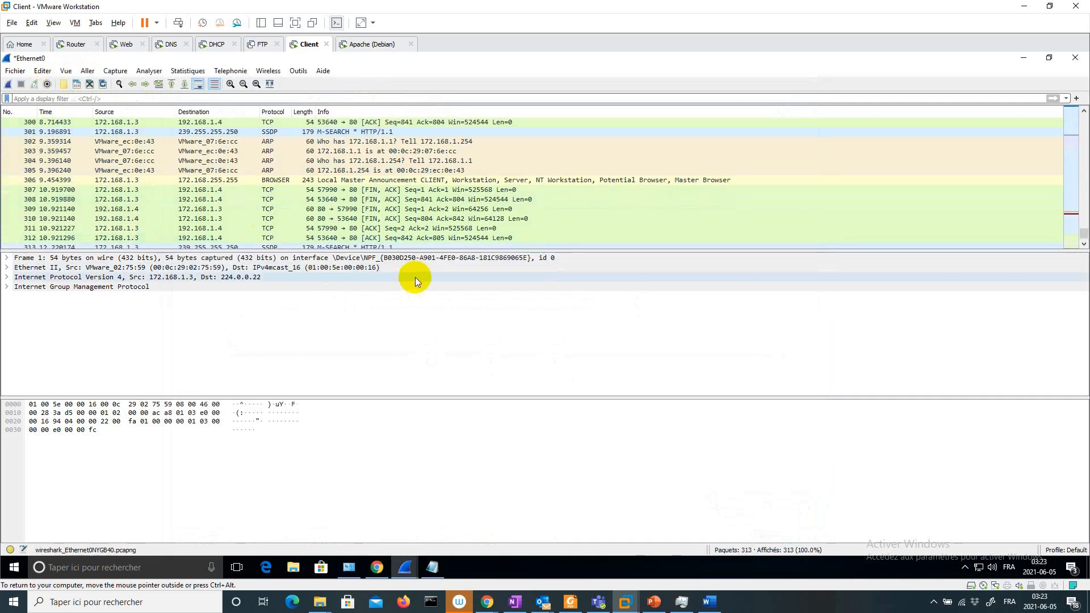
pyautogui.click(265, 98)
pyautogui.write('htpp')
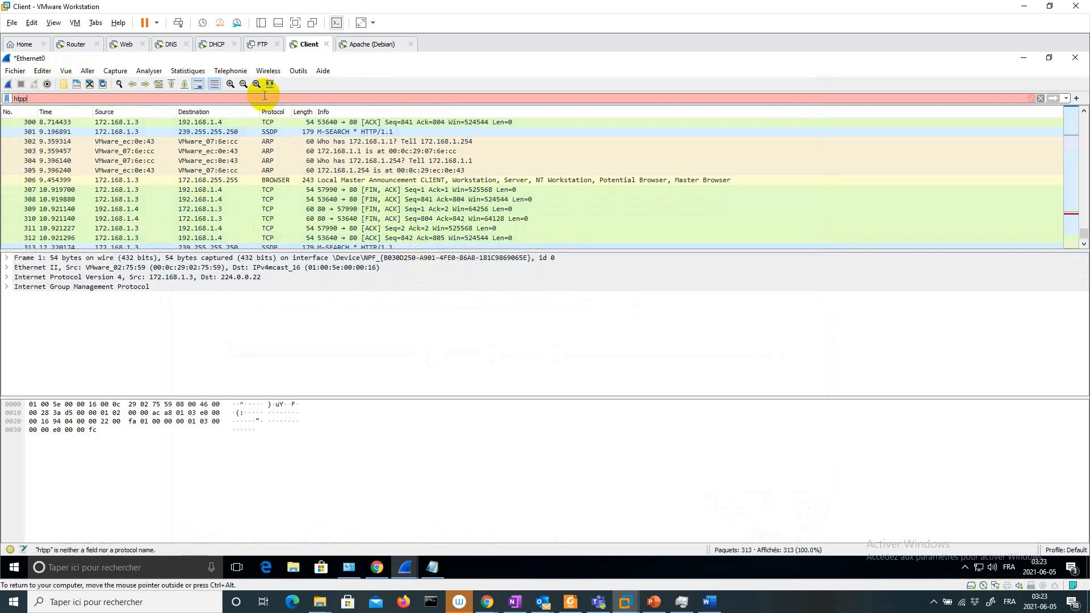
pyautogui.press('BackSpace')
pyautogui.press('BackSpace')
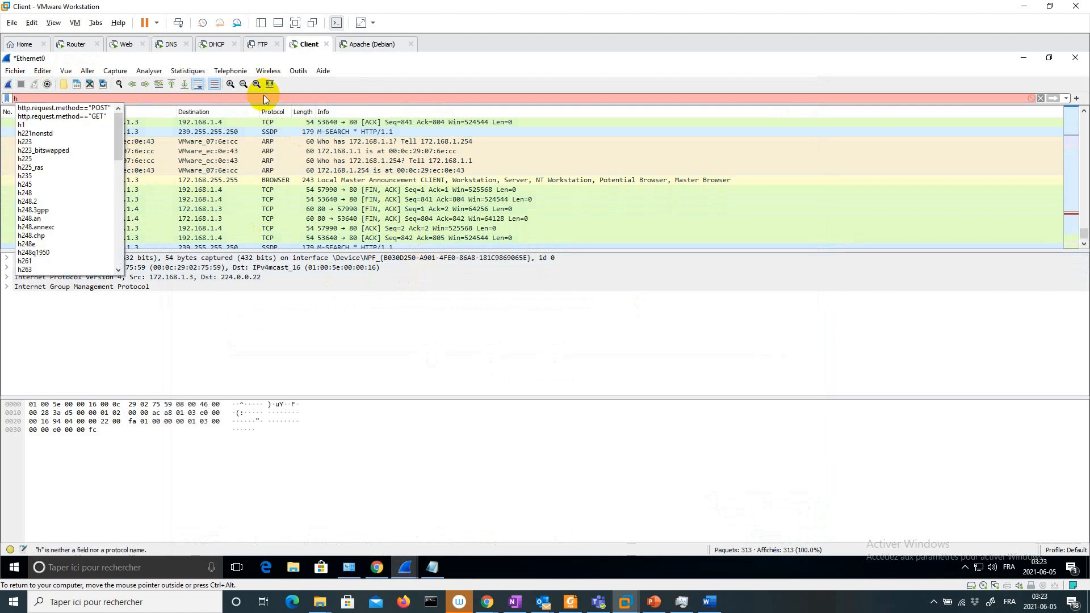
pyautogui.write('tp')
pyautogui.press('Down')
pyautogui.press('Down')
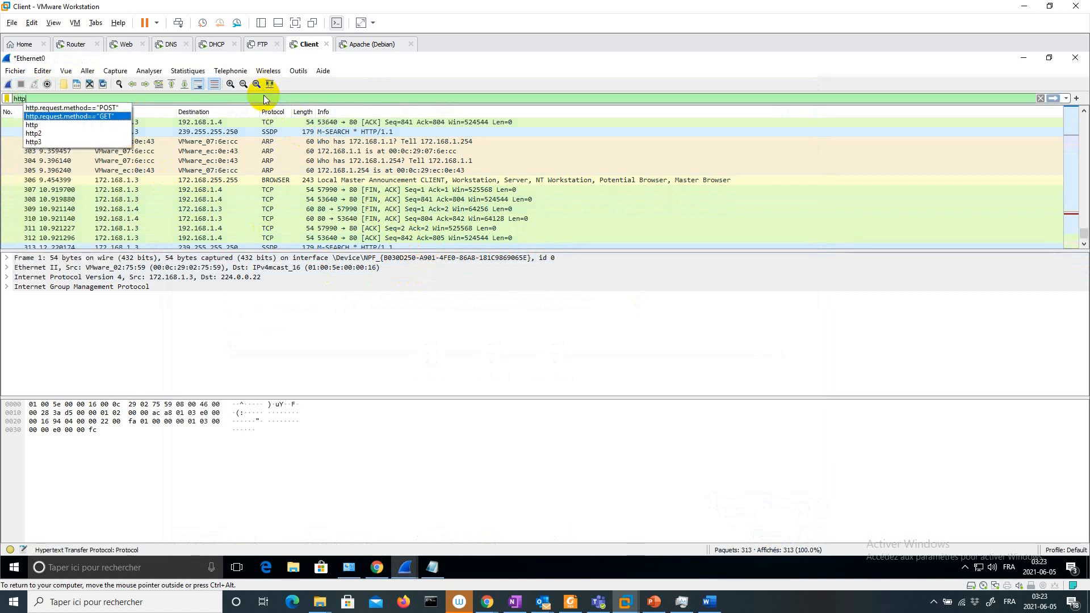
pyautogui.press('Return')
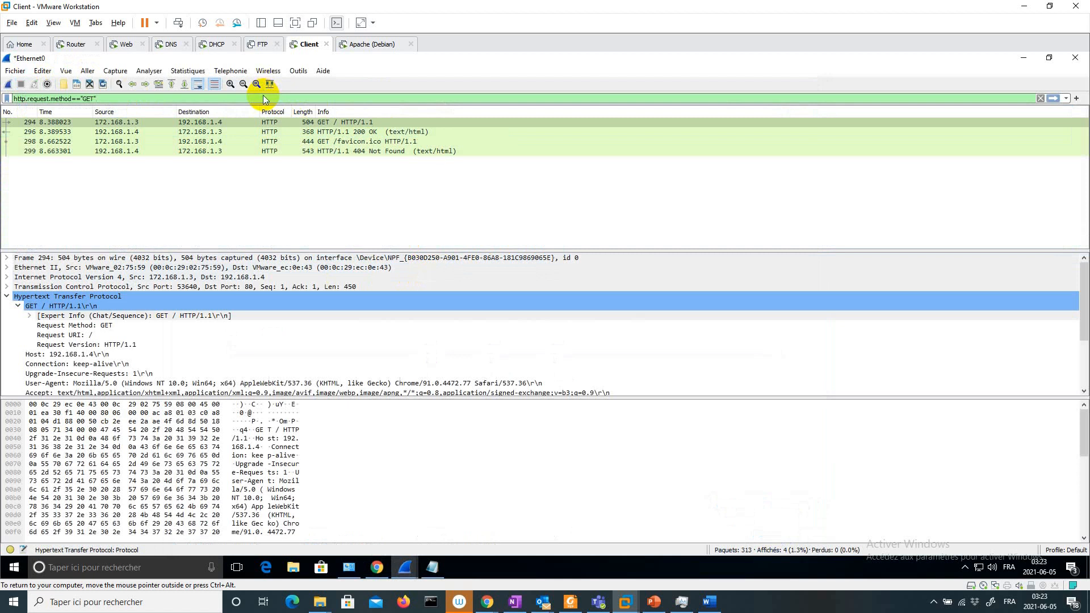
# Step: Open the HTTP/1.1 200 OK response from 192.168.1.4 in its own window, examine its headers and page content, and close it
pyautogui.click(338, 133)
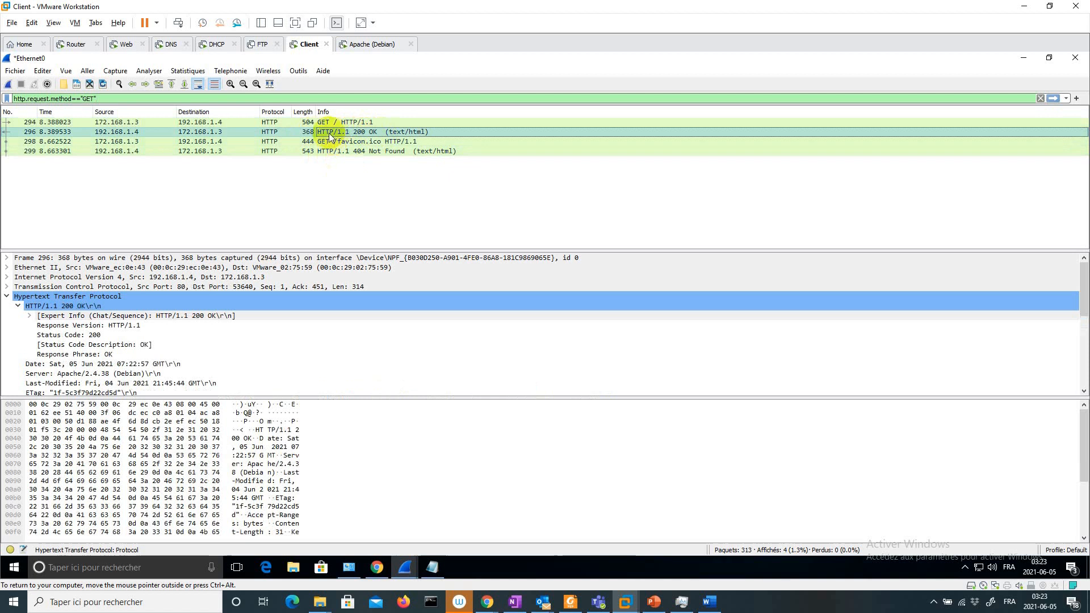
pyautogui.doubleClick(221, 131)
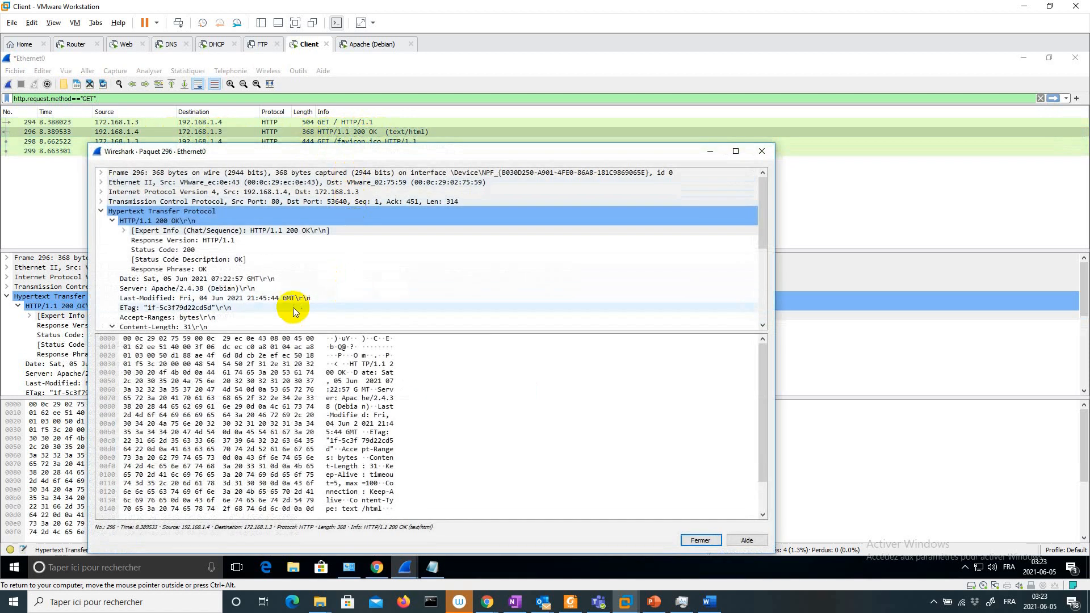
pyautogui.scroll(-1, 283, 250)
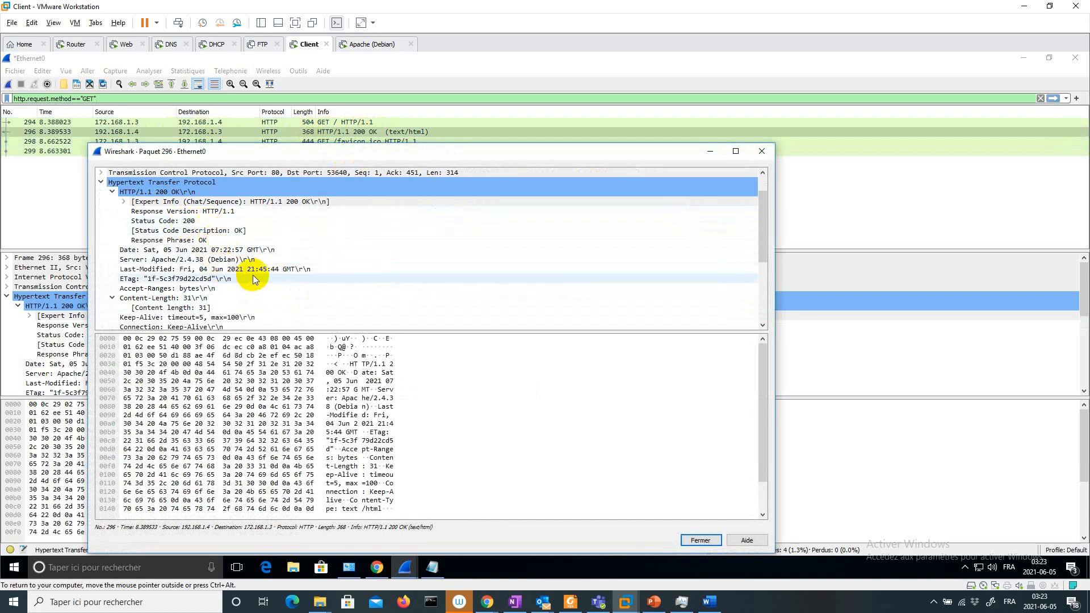
pyautogui.scroll(-4, 250, 267)
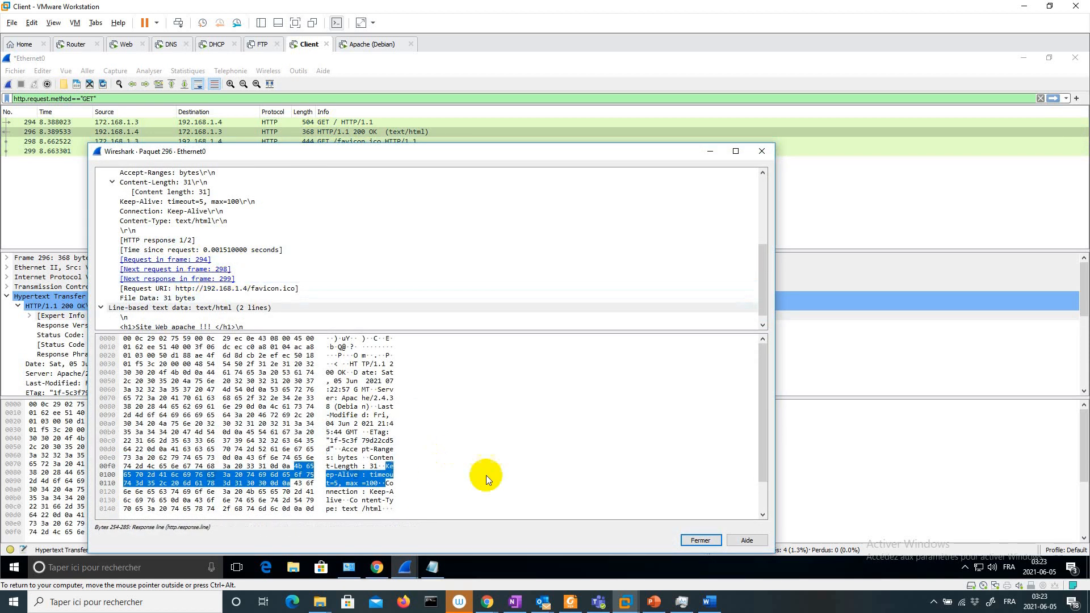
pyautogui.click(700, 540)
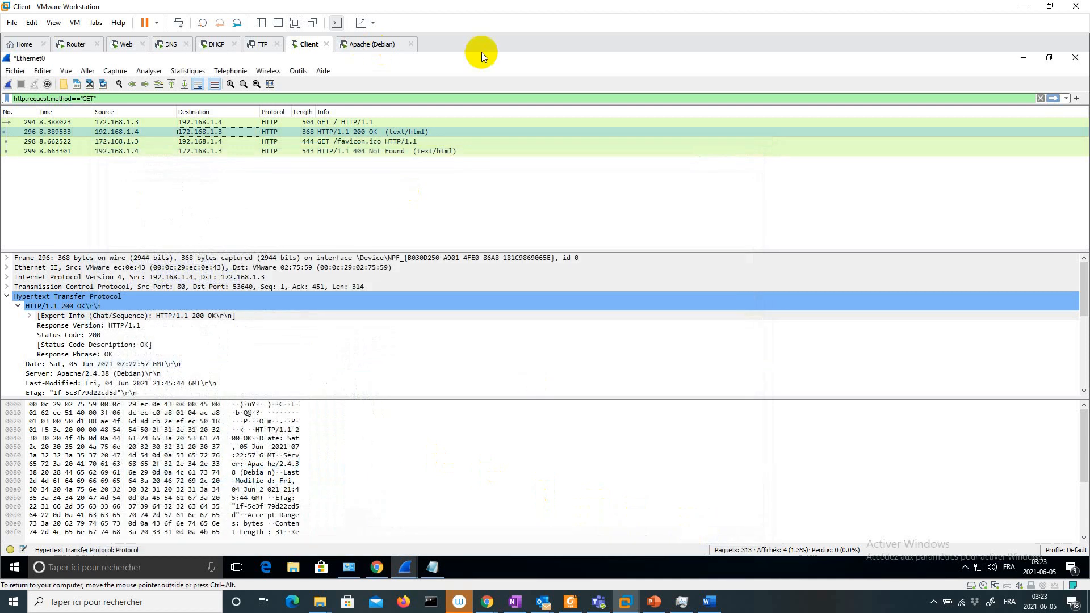
# Step: Clear the display filter, open the HTTP/1.1 404 Not Found response in its own window, and select its Server header
pyautogui.click(1041, 98)
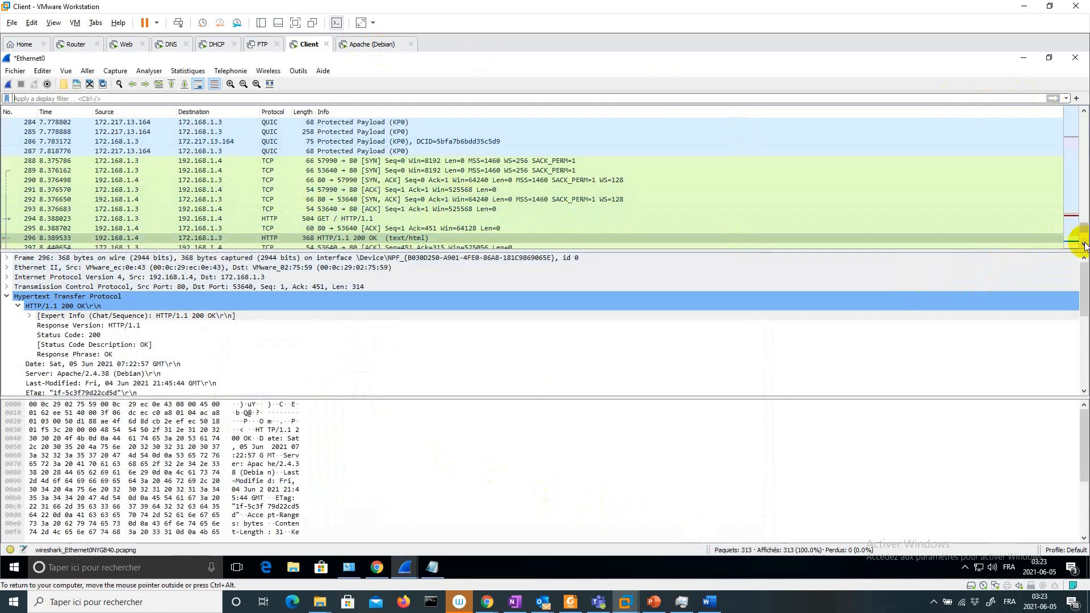
pyautogui.scroll(-3, 1084, 243)
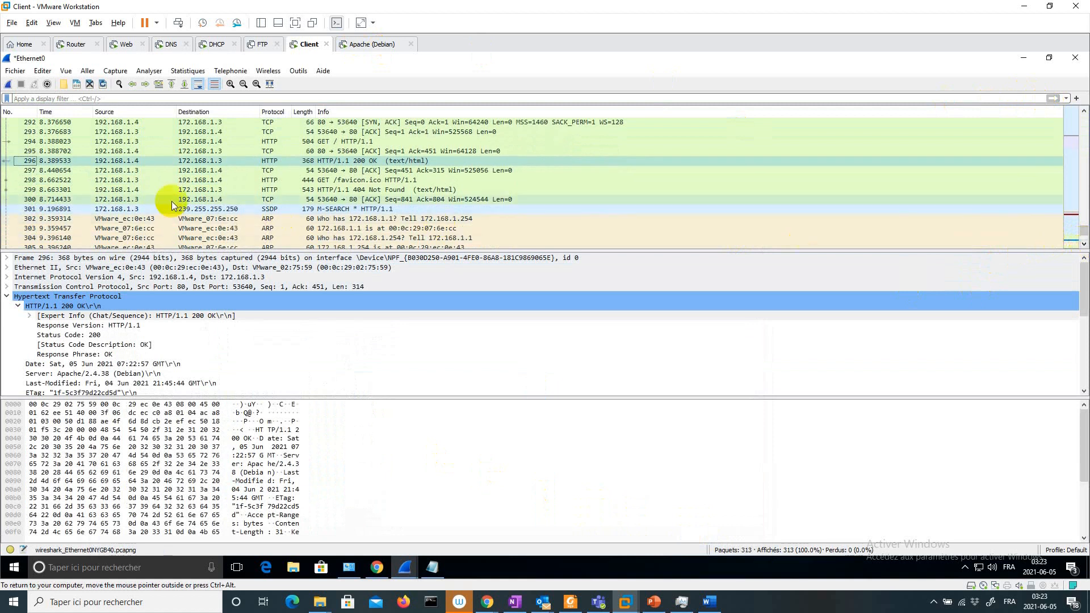
pyautogui.doubleClick(132, 190)
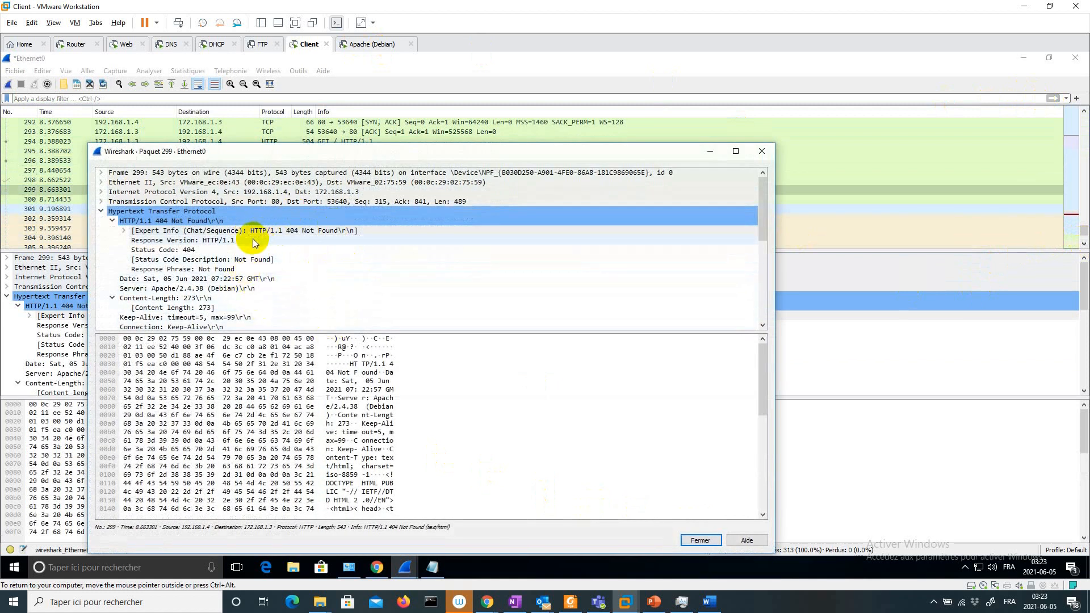
pyautogui.click(181, 289)
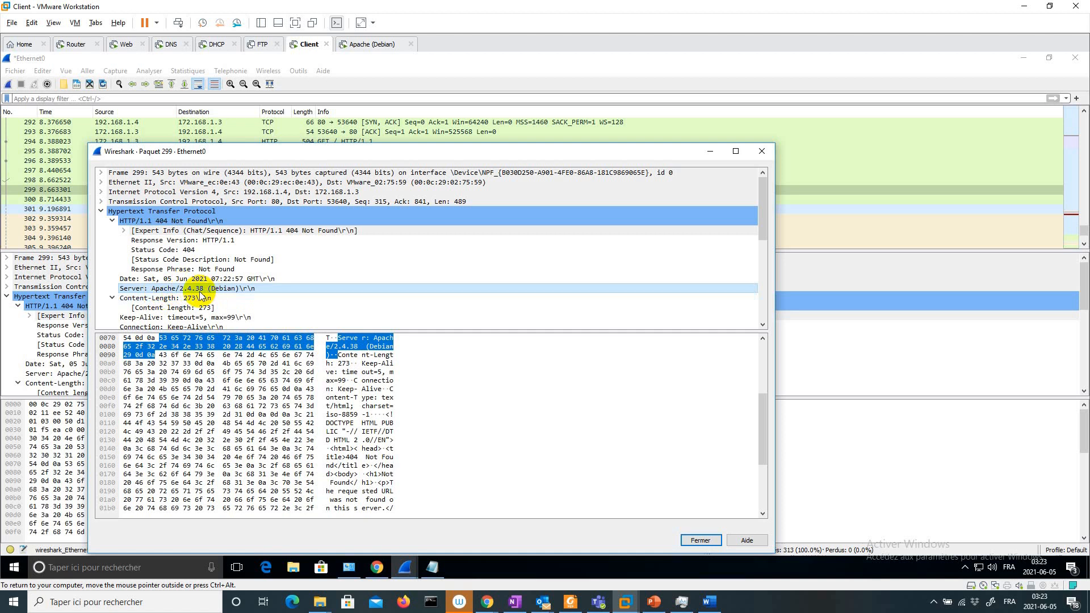
pyautogui.scroll(-1, 199, 291)
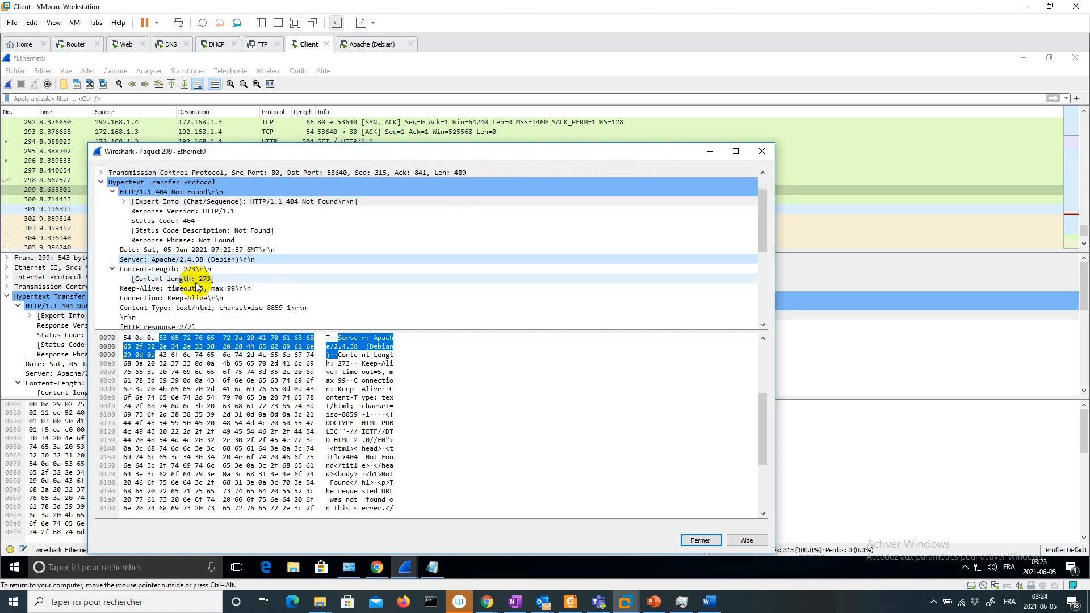
pyautogui.scroll(-1, 197, 287)
pyautogui.scroll(2, 197, 287)
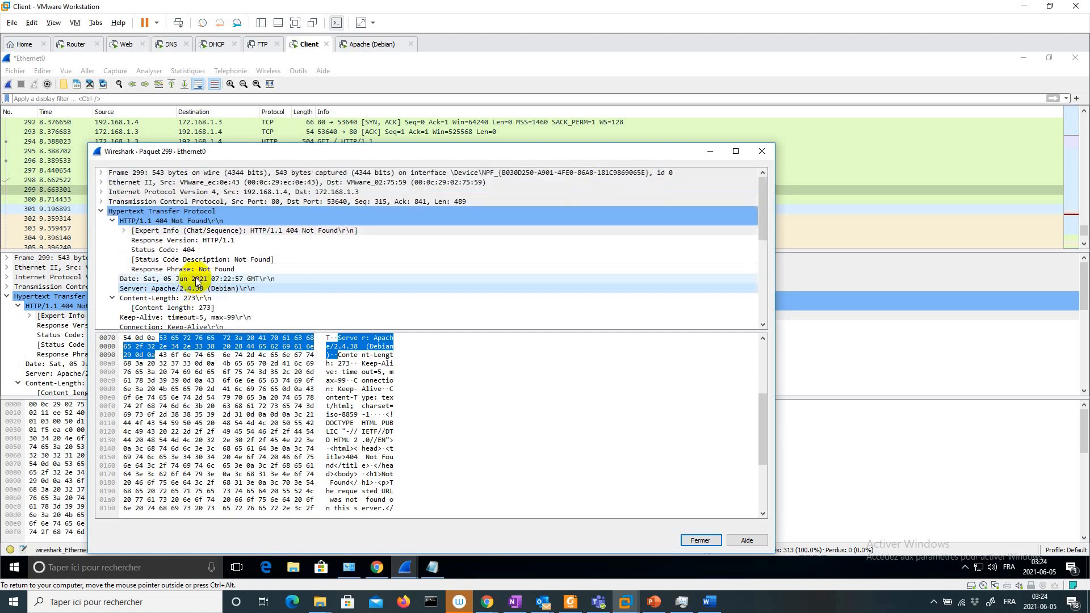